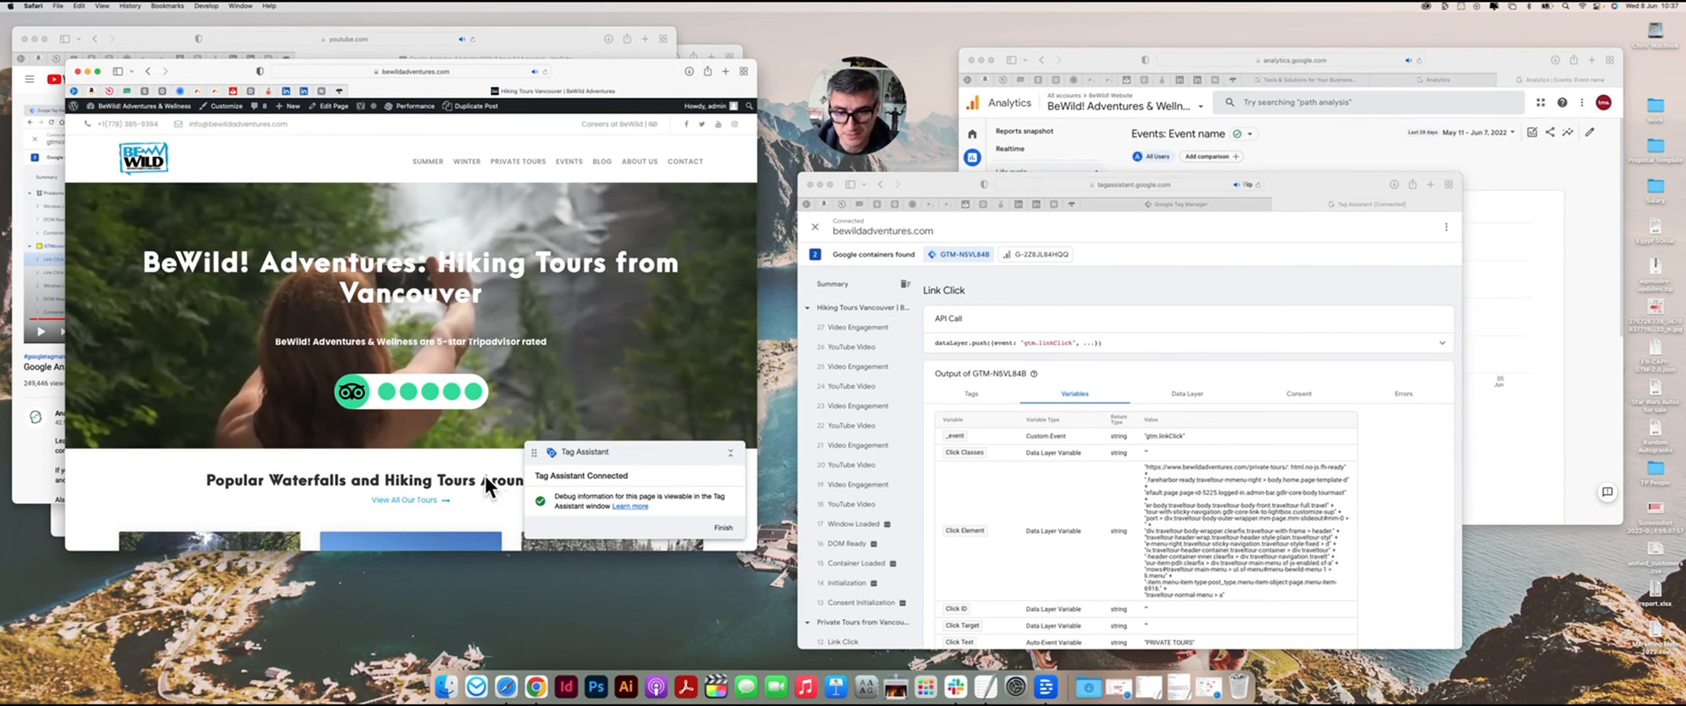
Step: Visit the website's Private Tours page from the home page and examine the variables of the resulting Link Click event in Tag Assistant
left_click(514, 163)
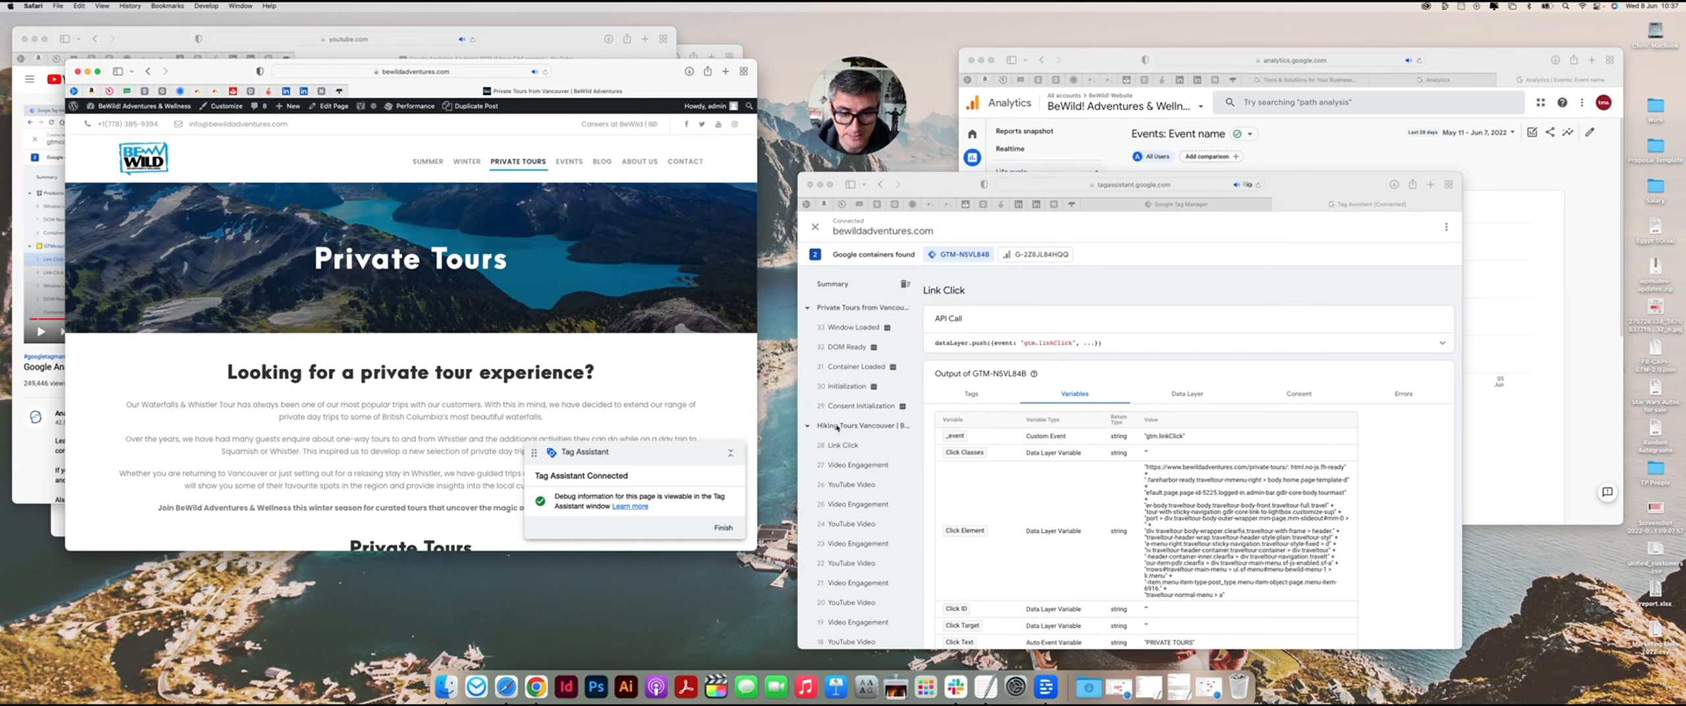
double_click(143, 157)
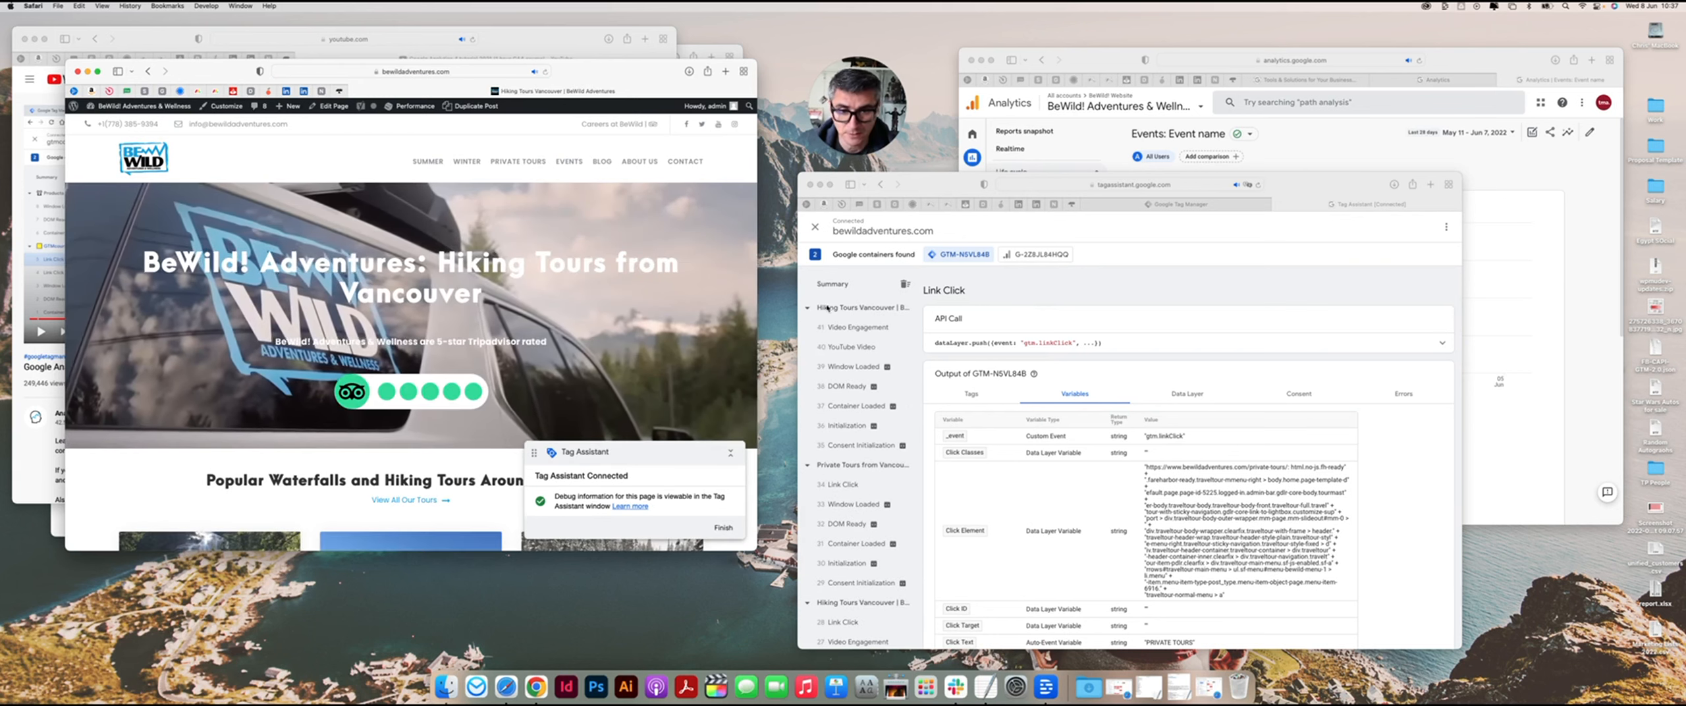
left_click(527, 165)
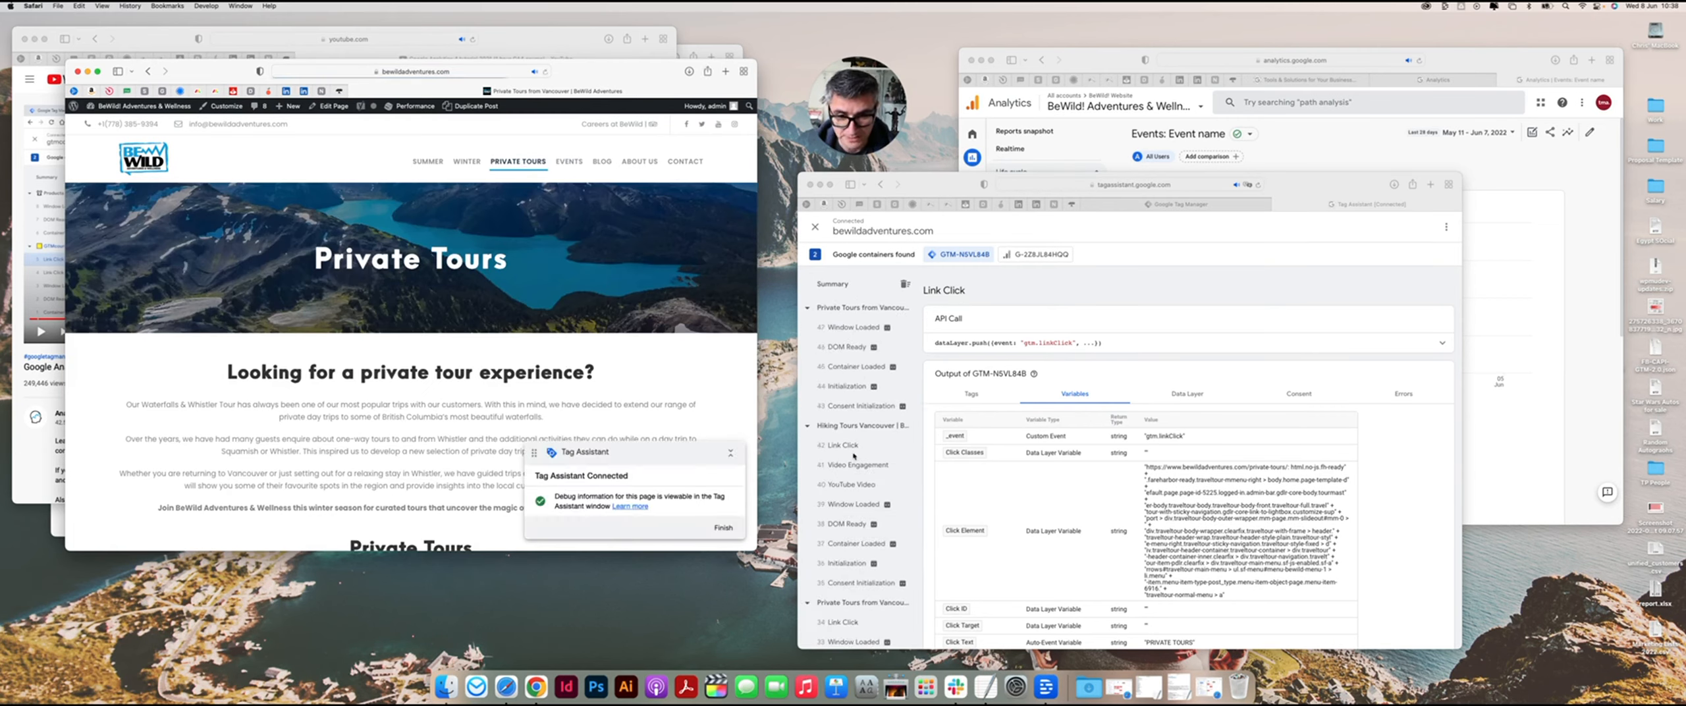
left_click(850, 448)
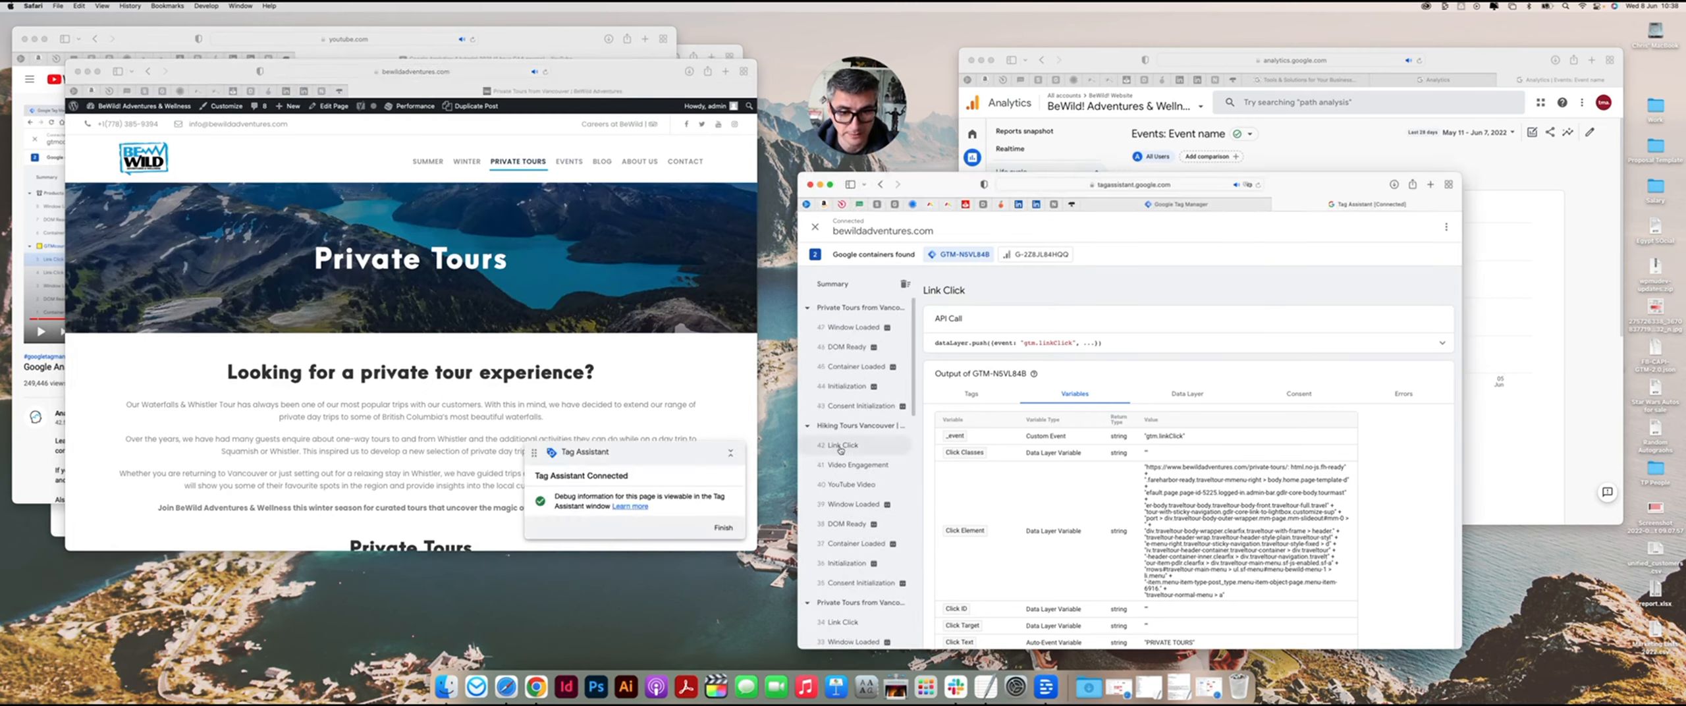
scroll(1202, 363, "down", 4)
scroll(1203, 363, "down", 1)
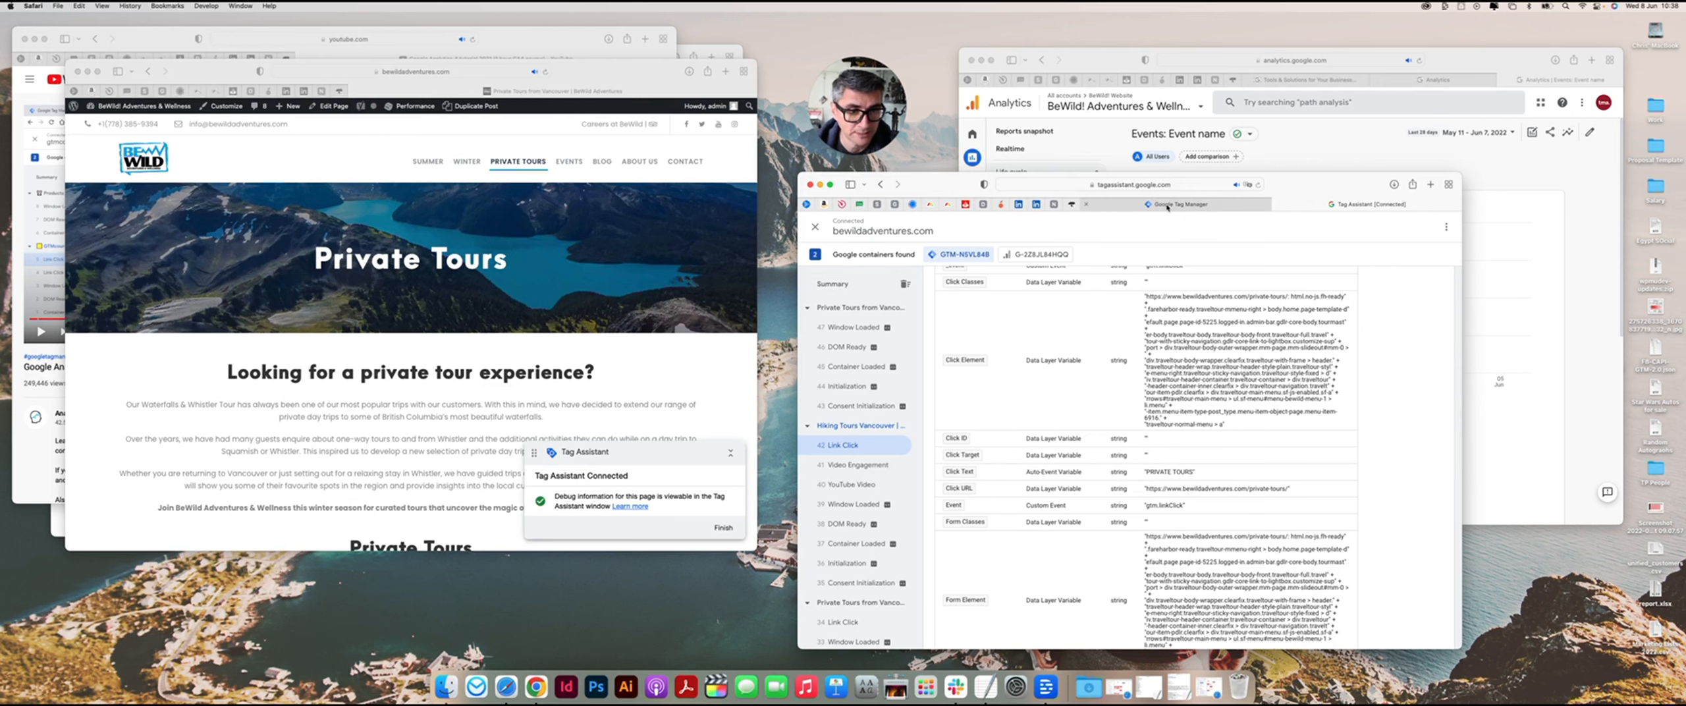
Step: Switch to Google Tag Manager beside the website and create a Google Analytics: GA4 Event tag with the event name private_tours
left_click_drag(1166, 208, 500, 240)
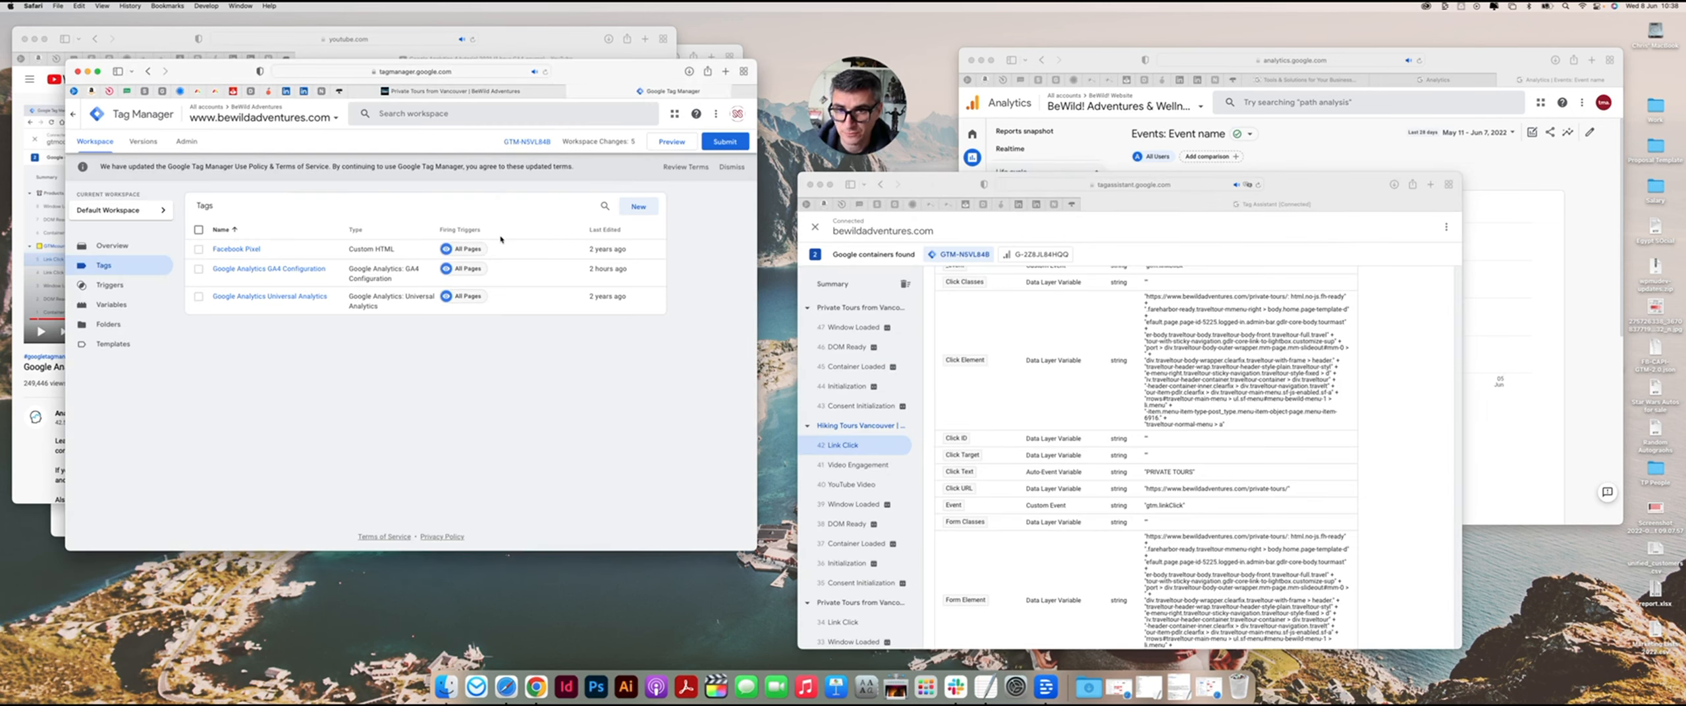
left_click(640, 208)
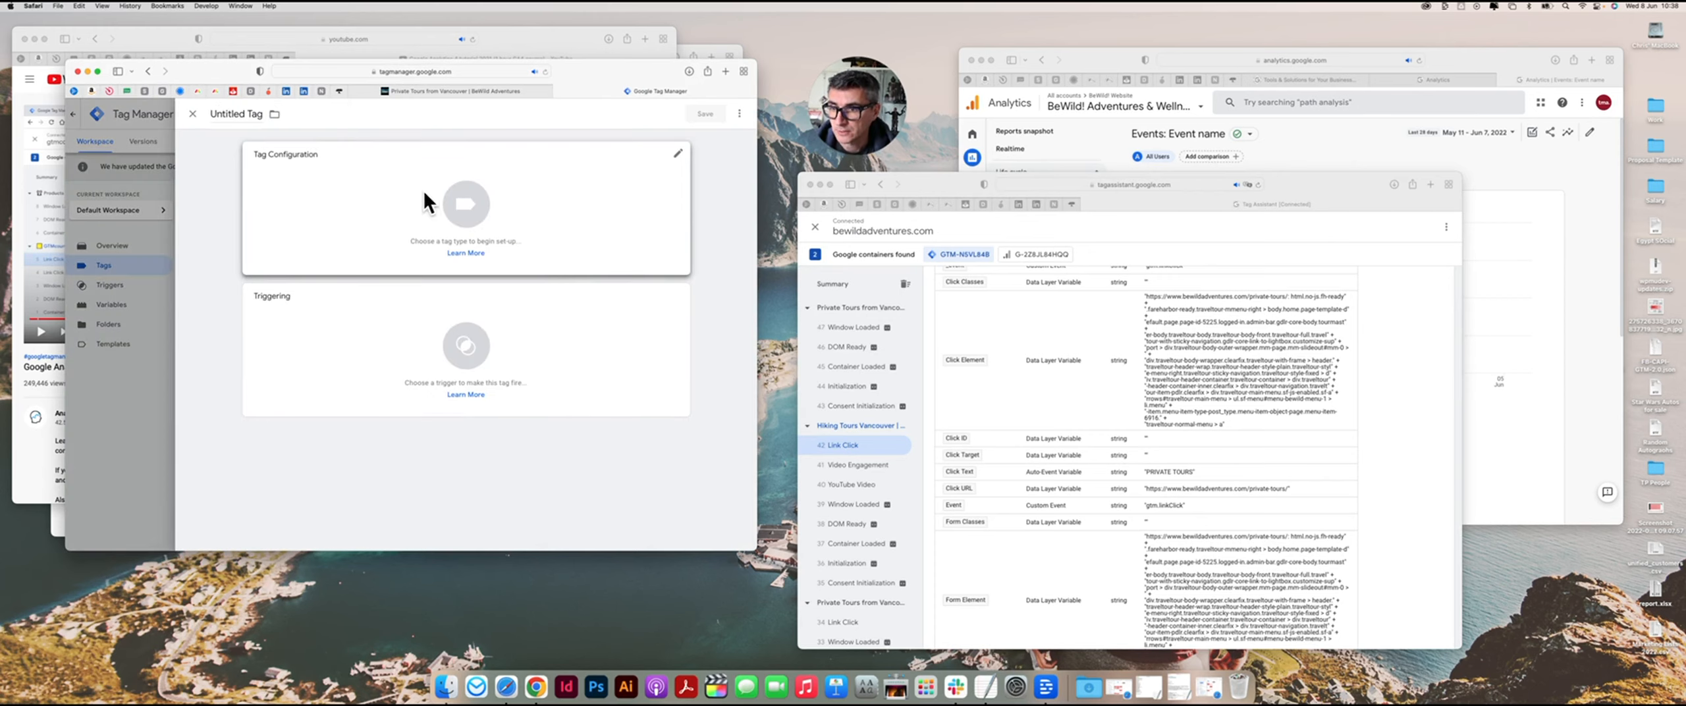
left_click(466, 204)
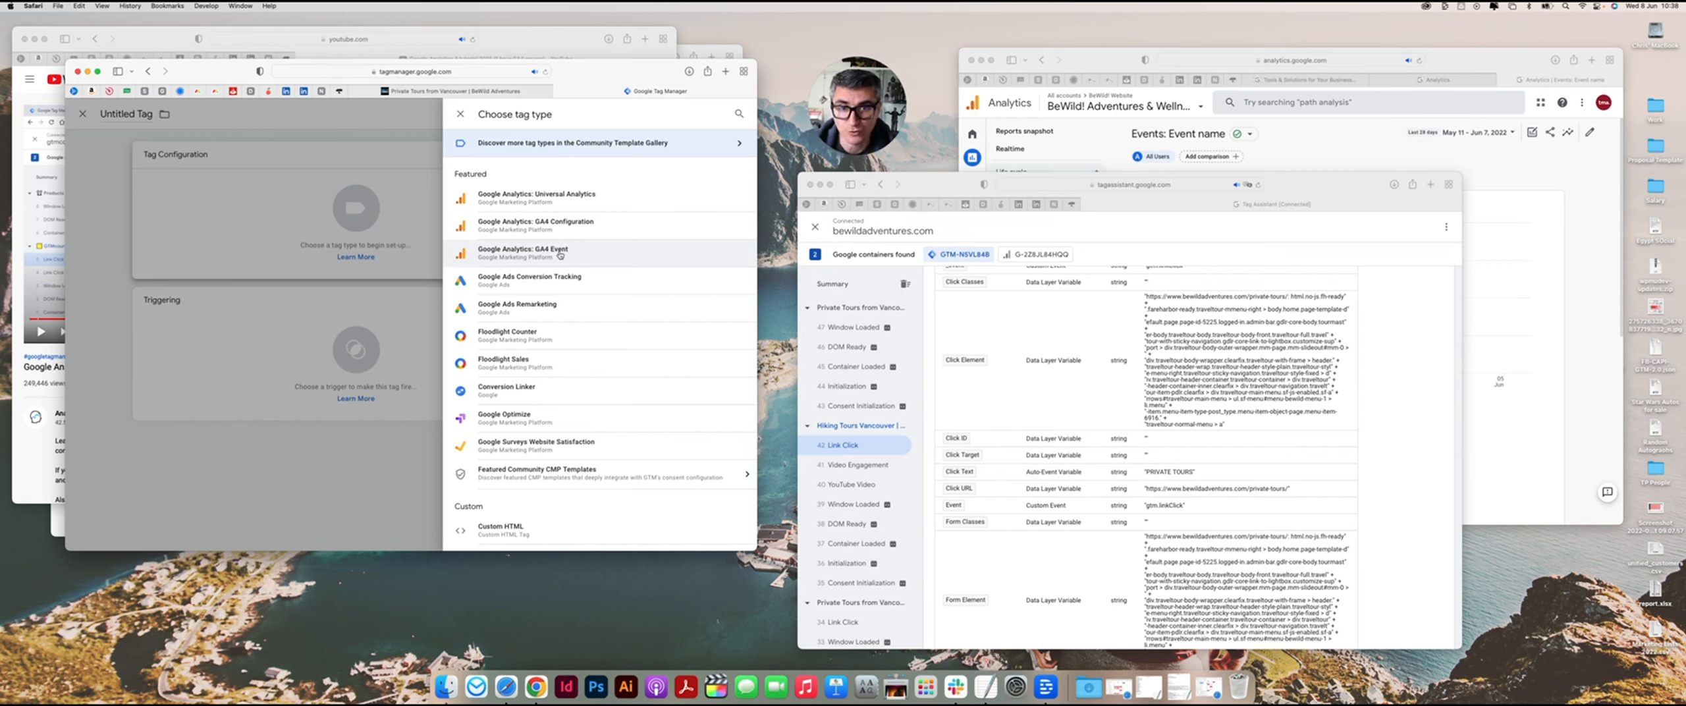
left_click(560, 254)
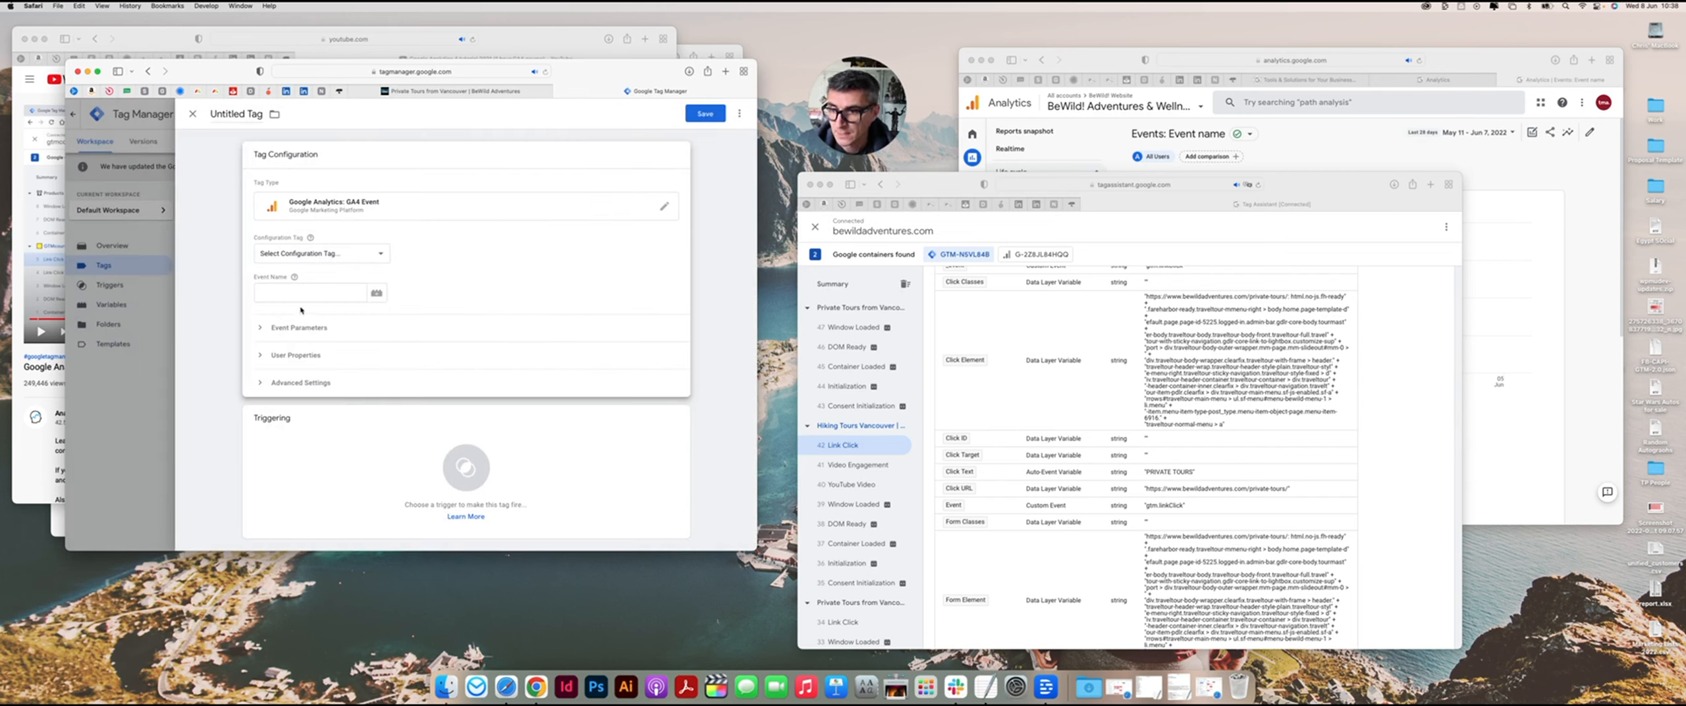
left_click(291, 291)
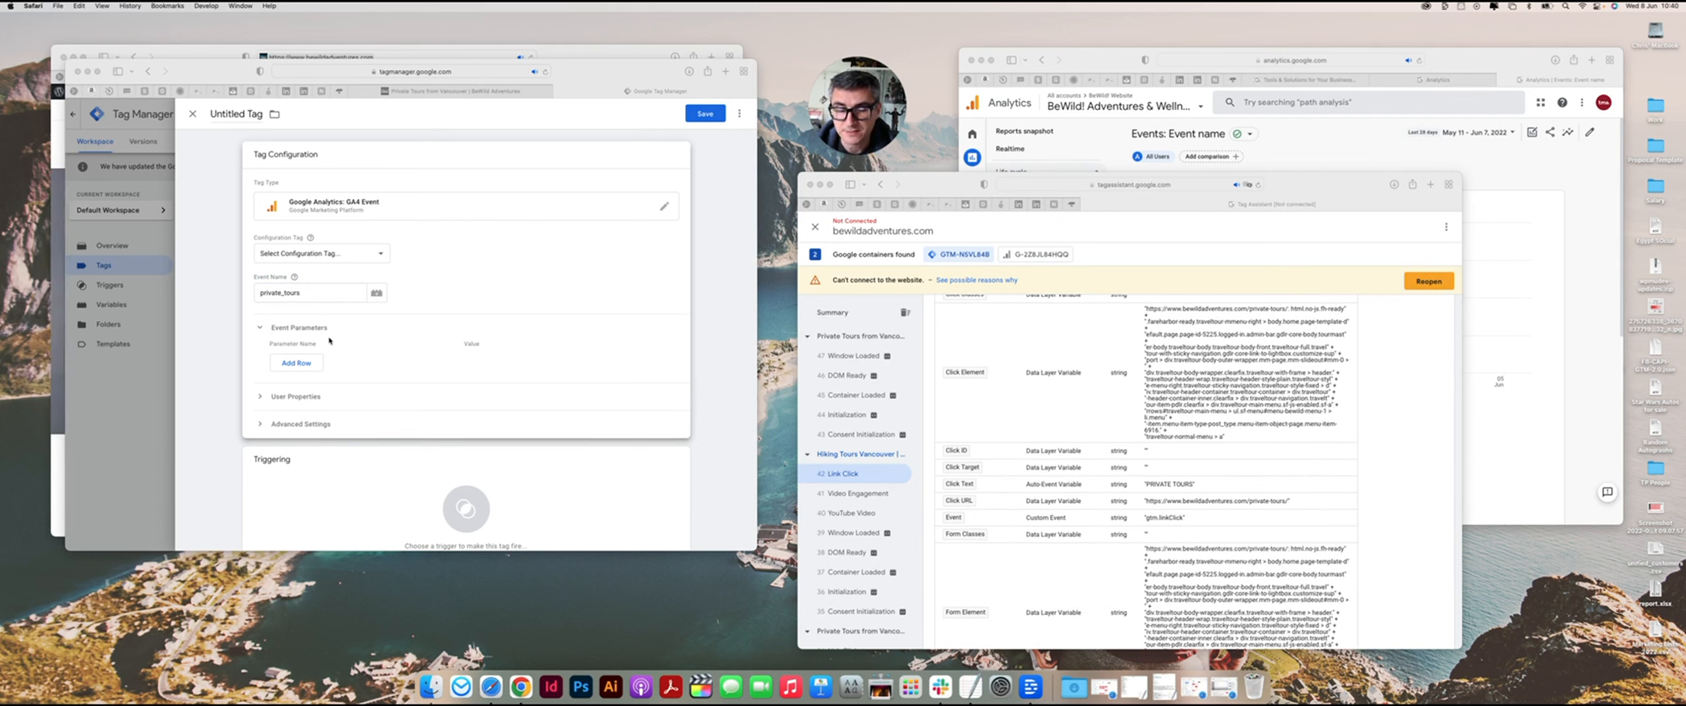
Step: Add two event parameters to the tag, named link_text and link_url
left_click(350, 361)
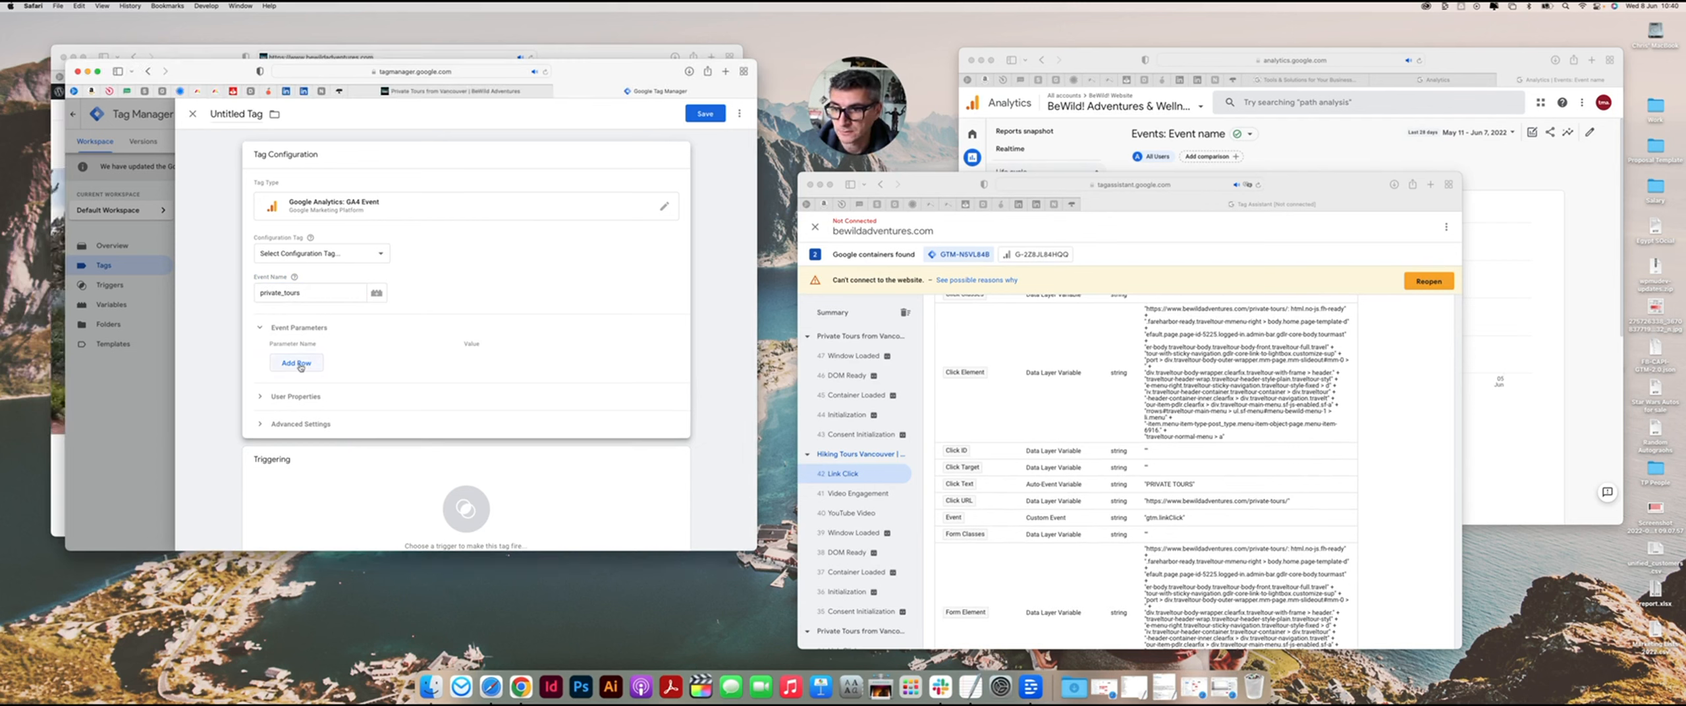
left_click(310, 363)
left_click(310, 387)
scroll(533, 268, "down", 1)
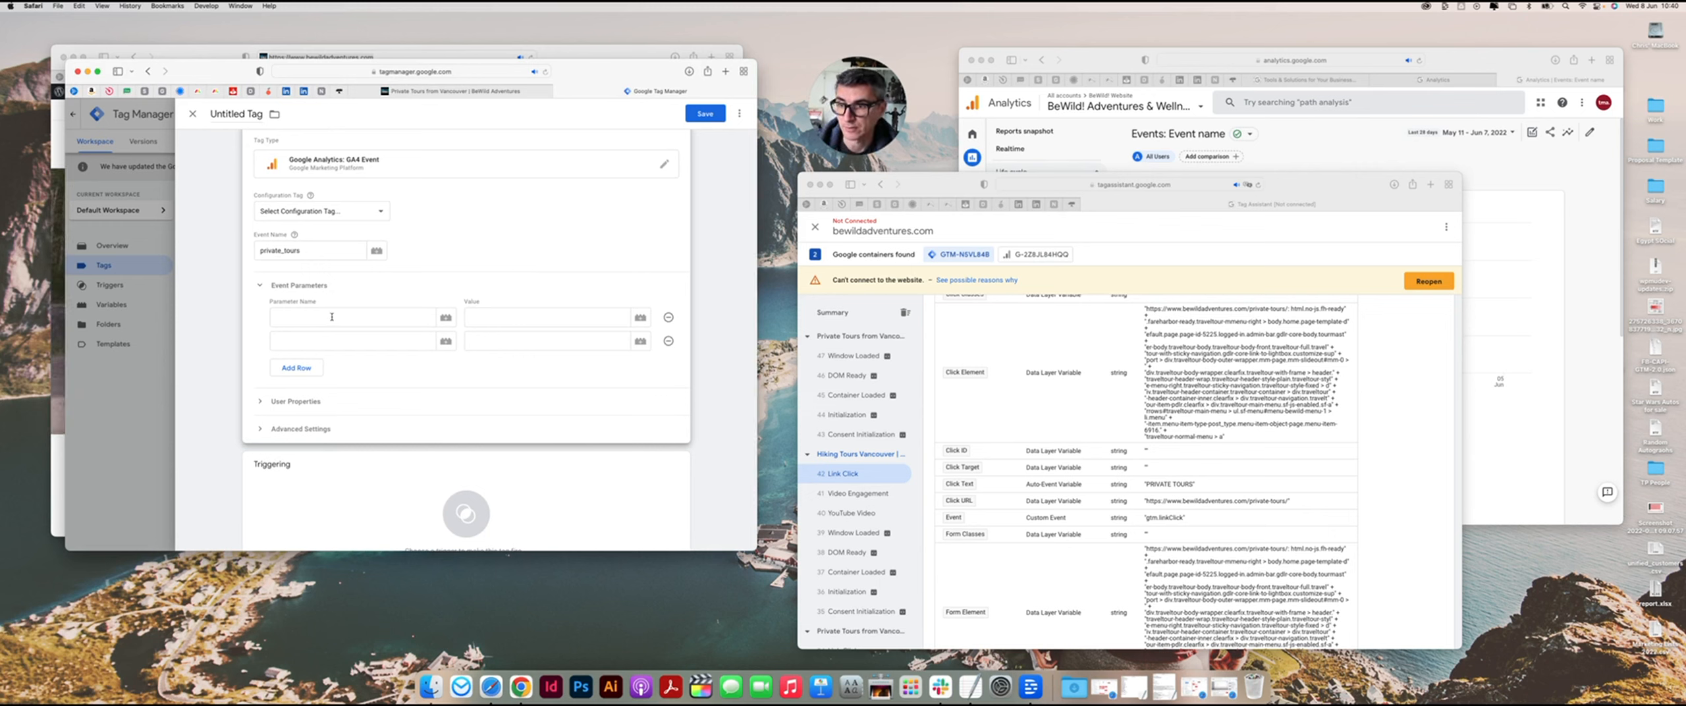
left_click(311, 319)
type("link_text")
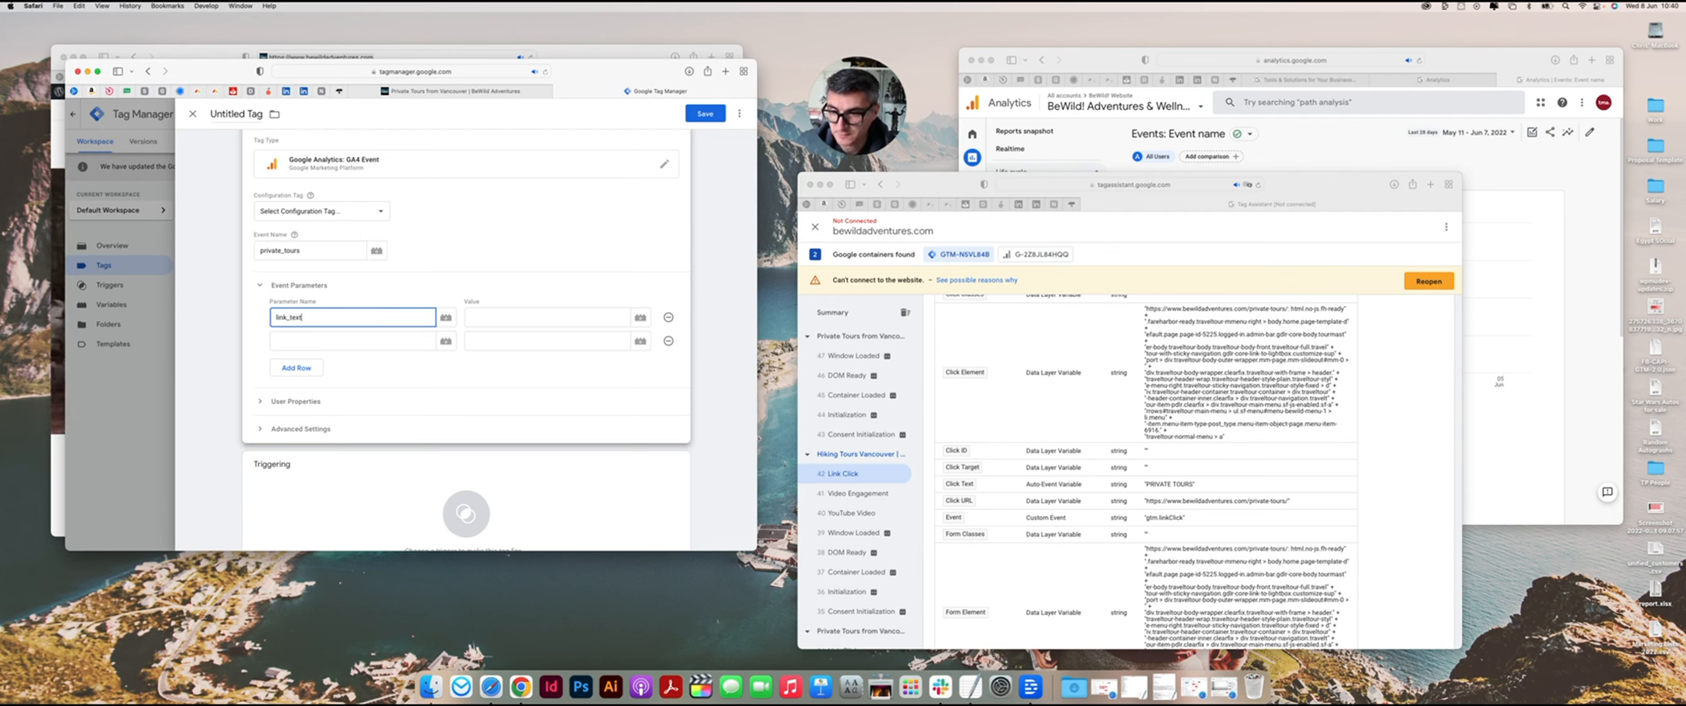
left_click(351, 341)
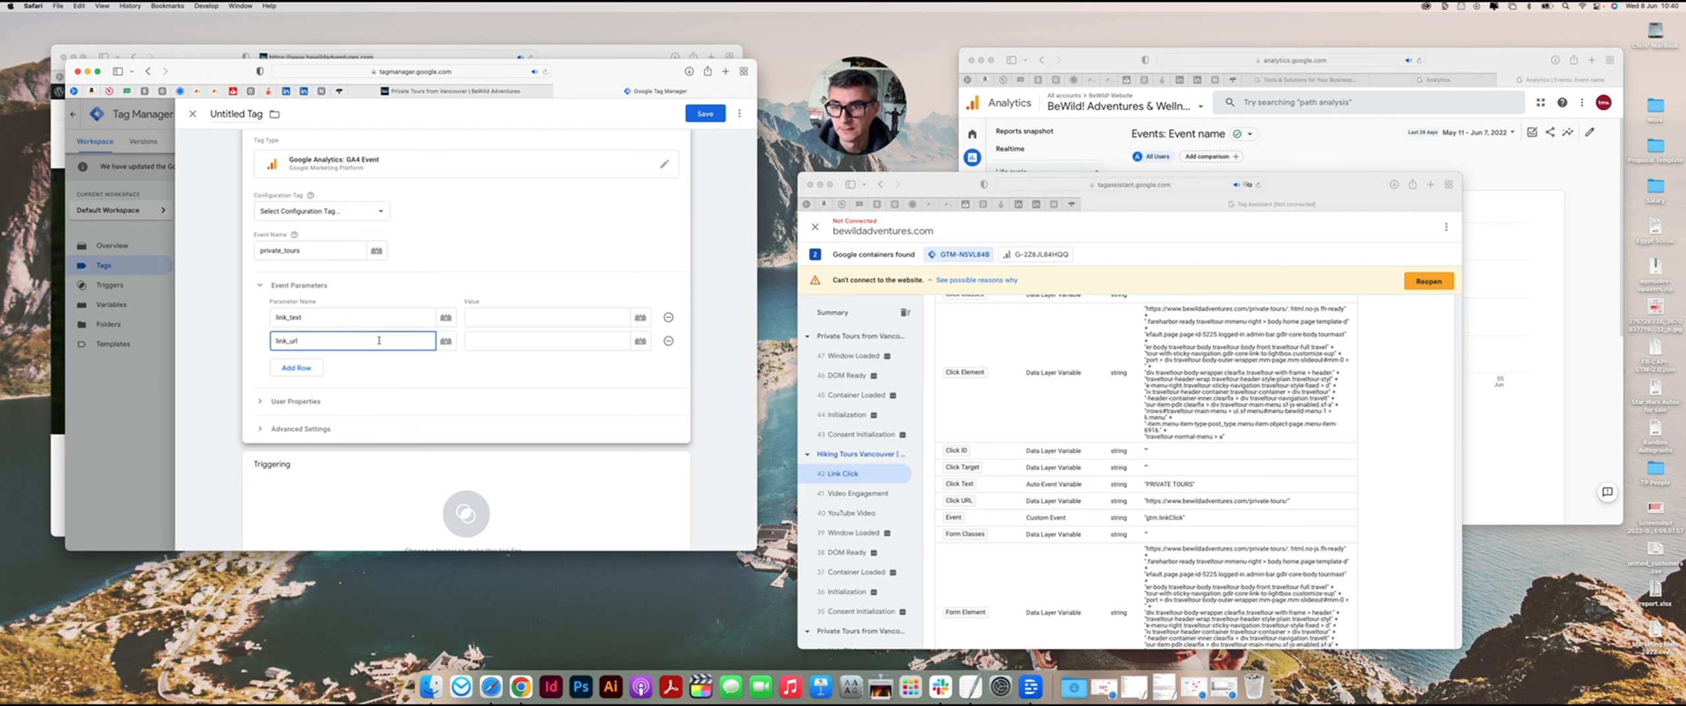
type("link_url")
Step: Assign the Click Text variable to the link_text parameter and Click URL to link_url
left_click(640, 317)
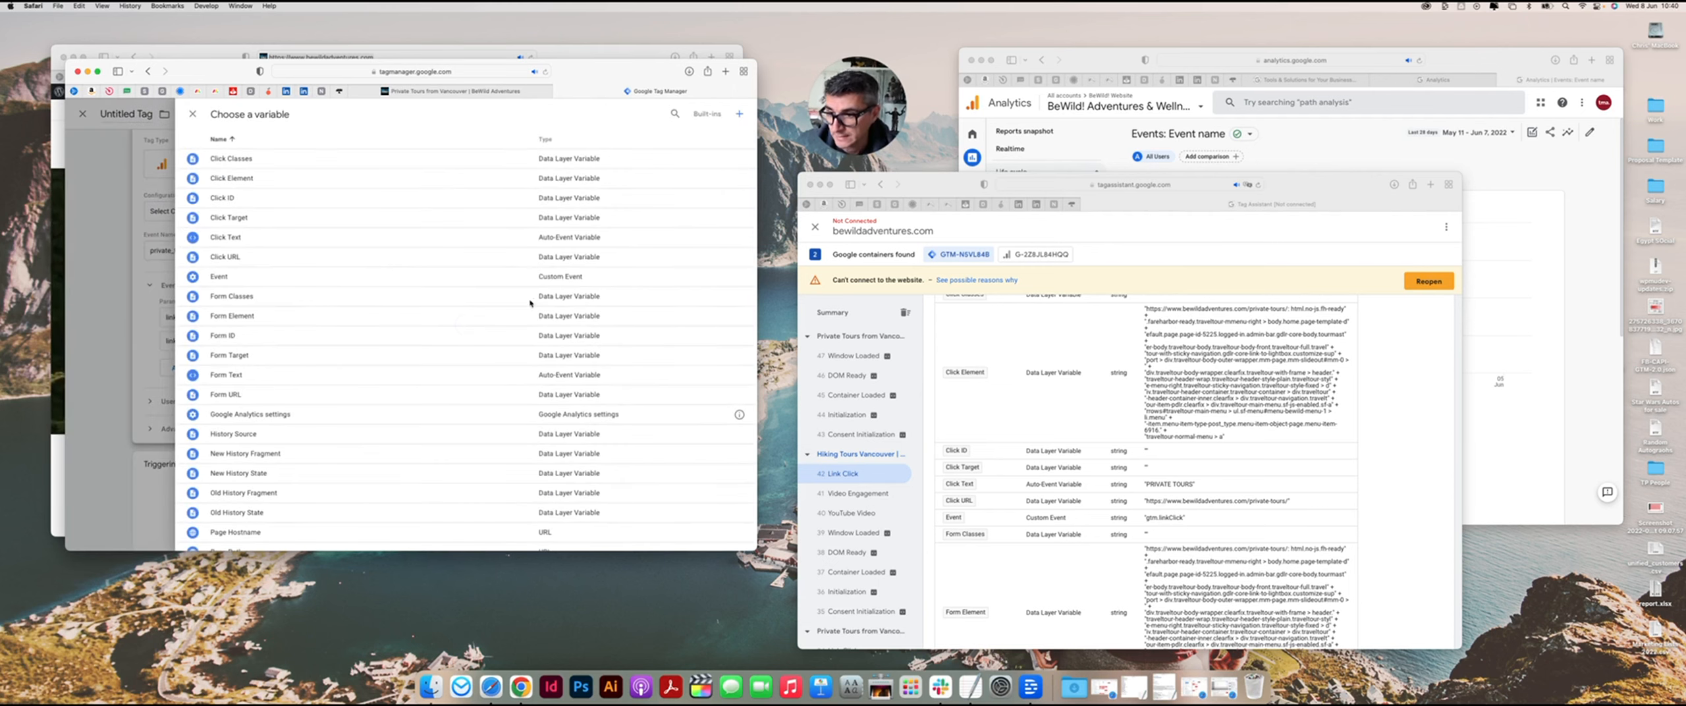
left_click(248, 239)
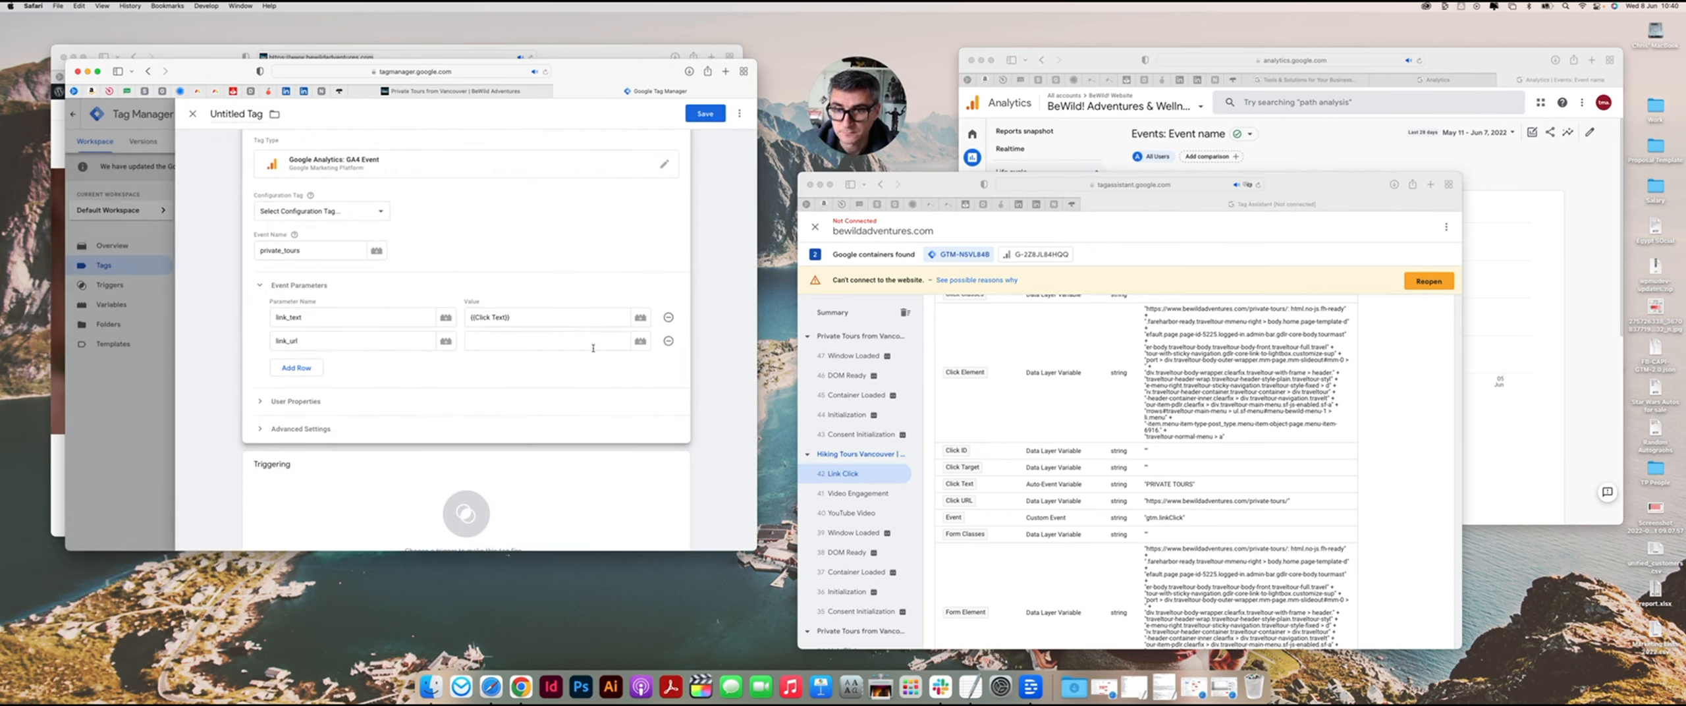
left_click(640, 341)
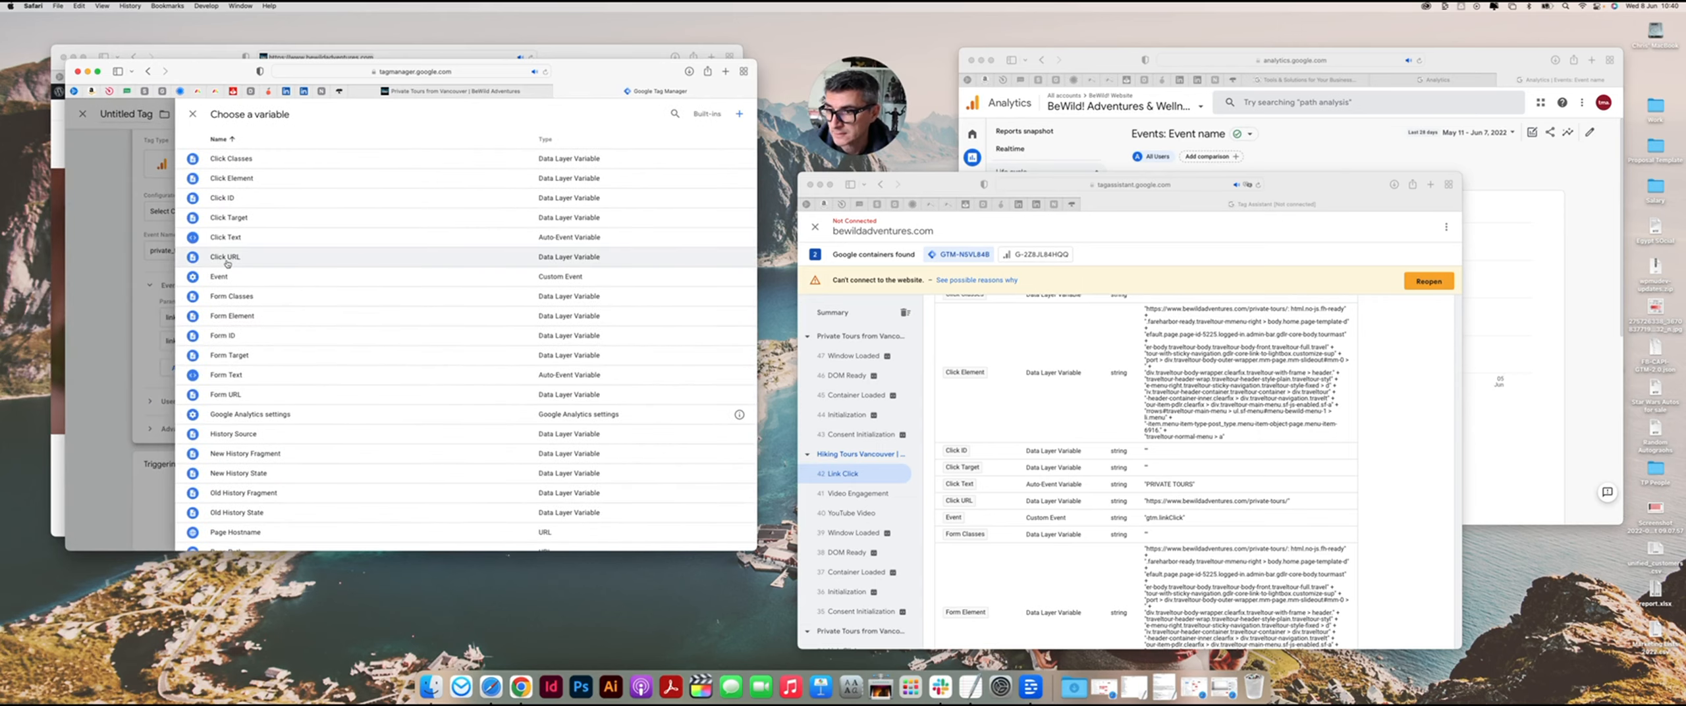
left_click(225, 257)
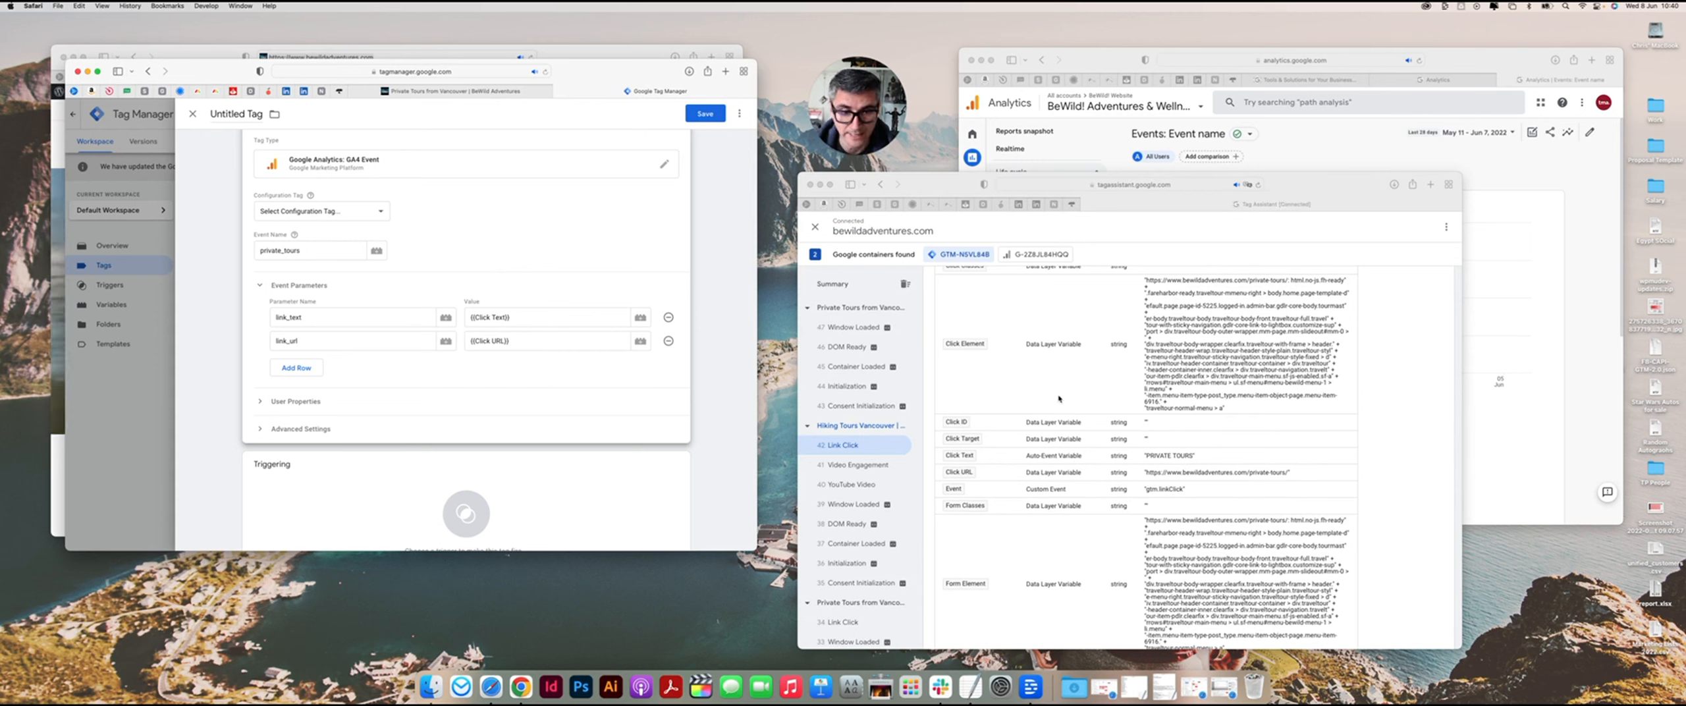
Step: Create a new Page View trigger for the tag that fires on Some Page Views
left_click(1673, 351)
scroll(639, 493, "down", 2)
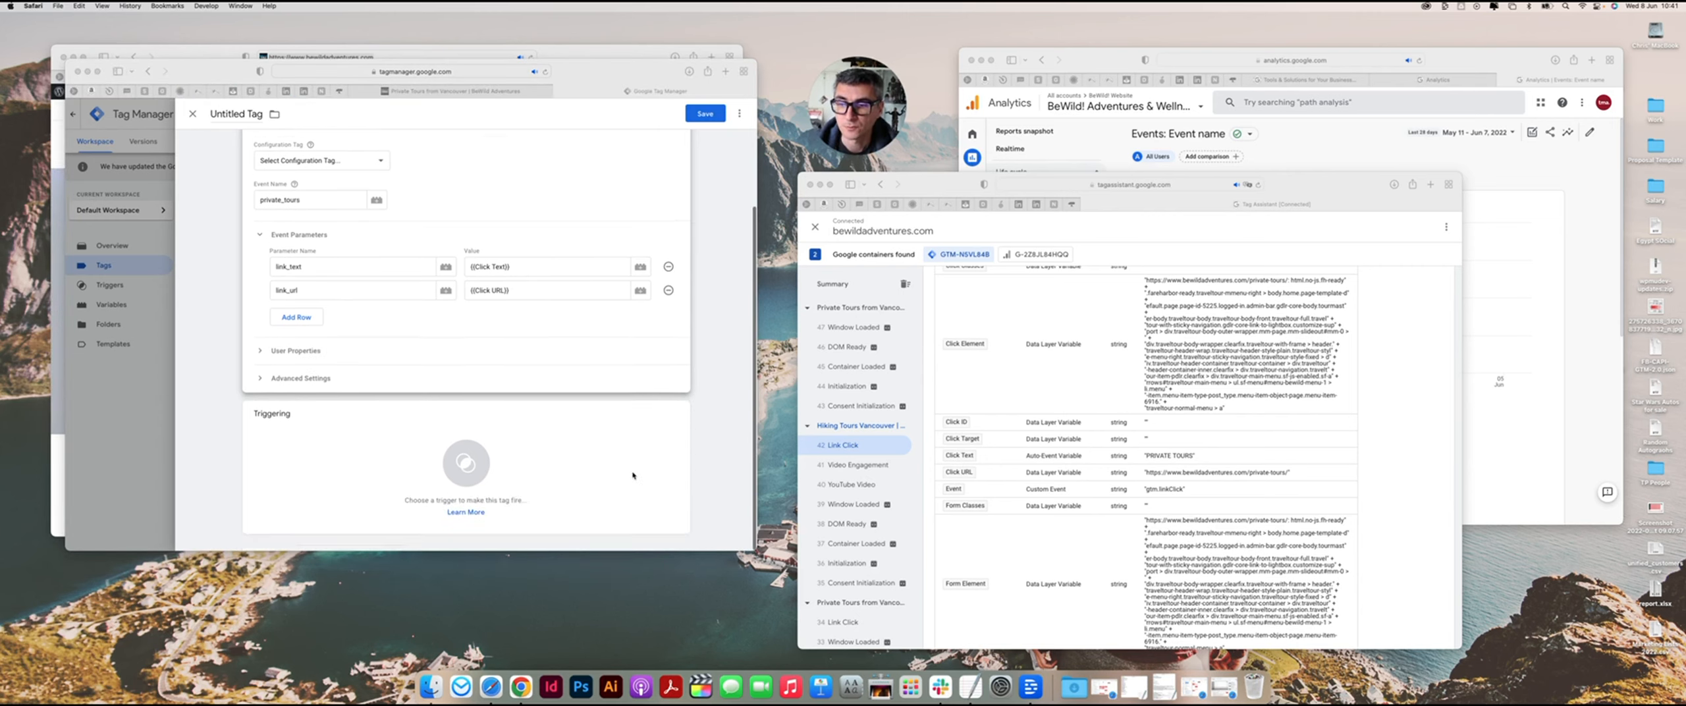
left_click(521, 467)
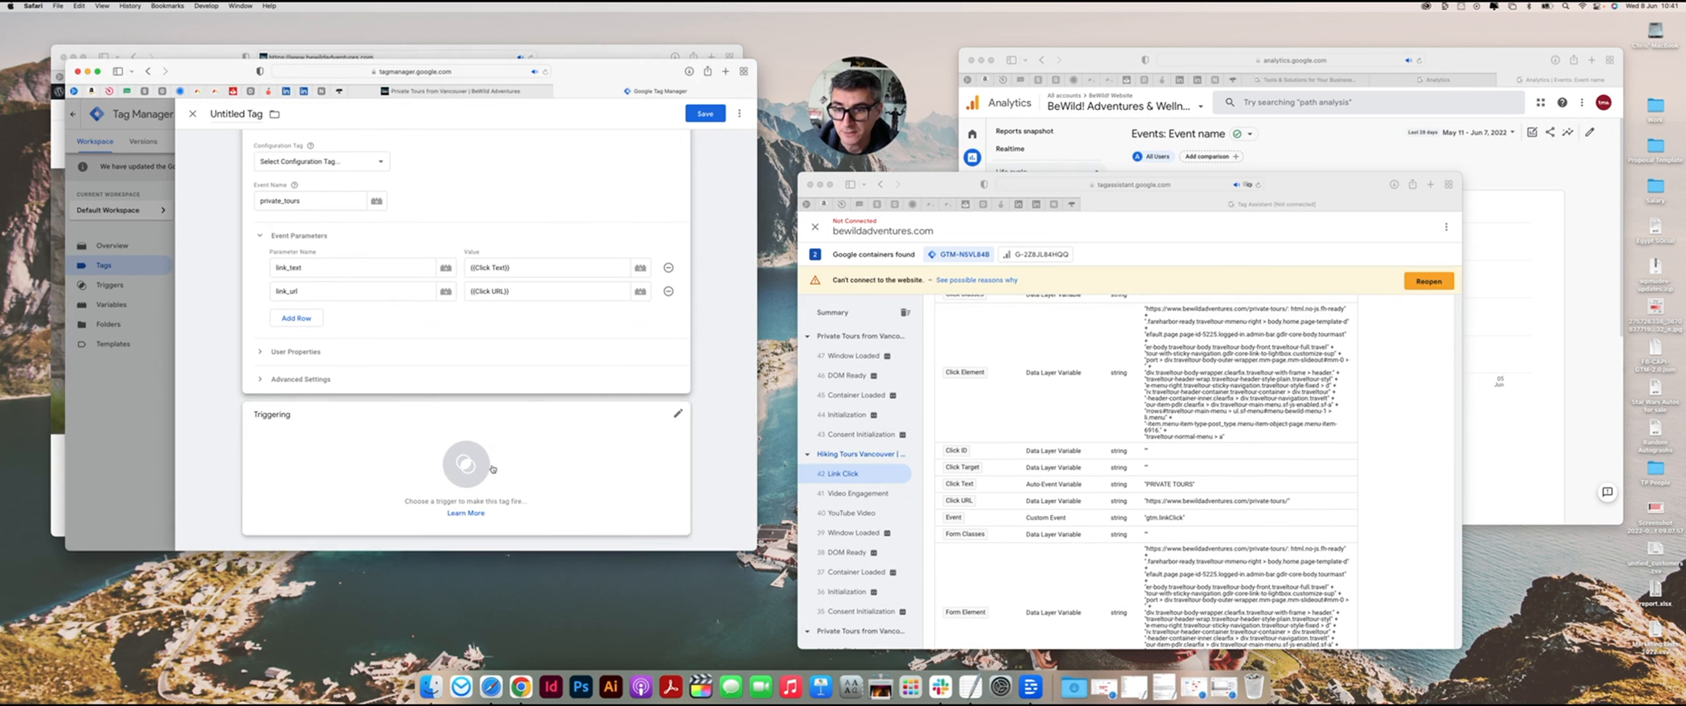
left_click(514, 464)
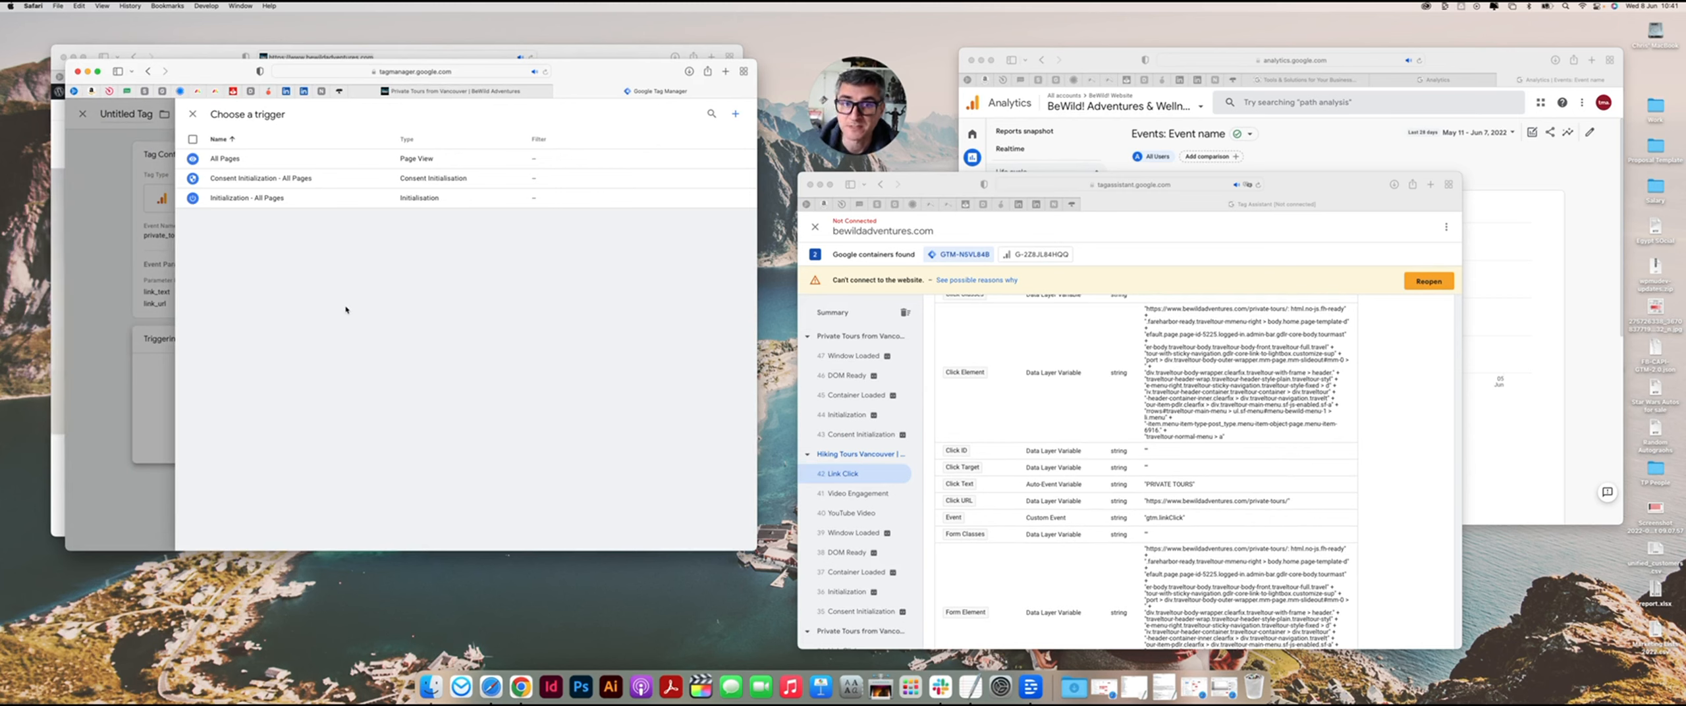
left_click(736, 114)
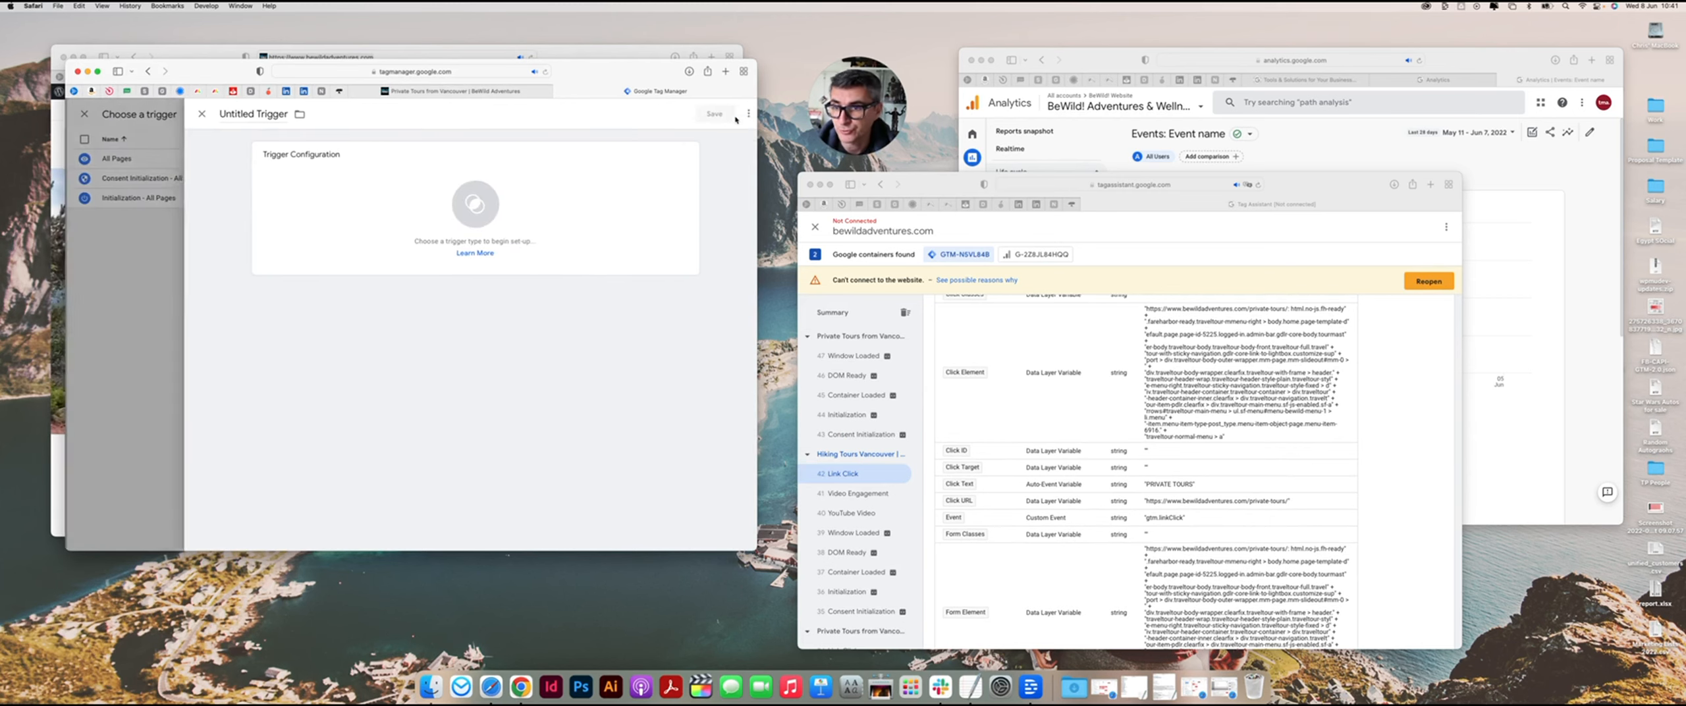
left_click(678, 159)
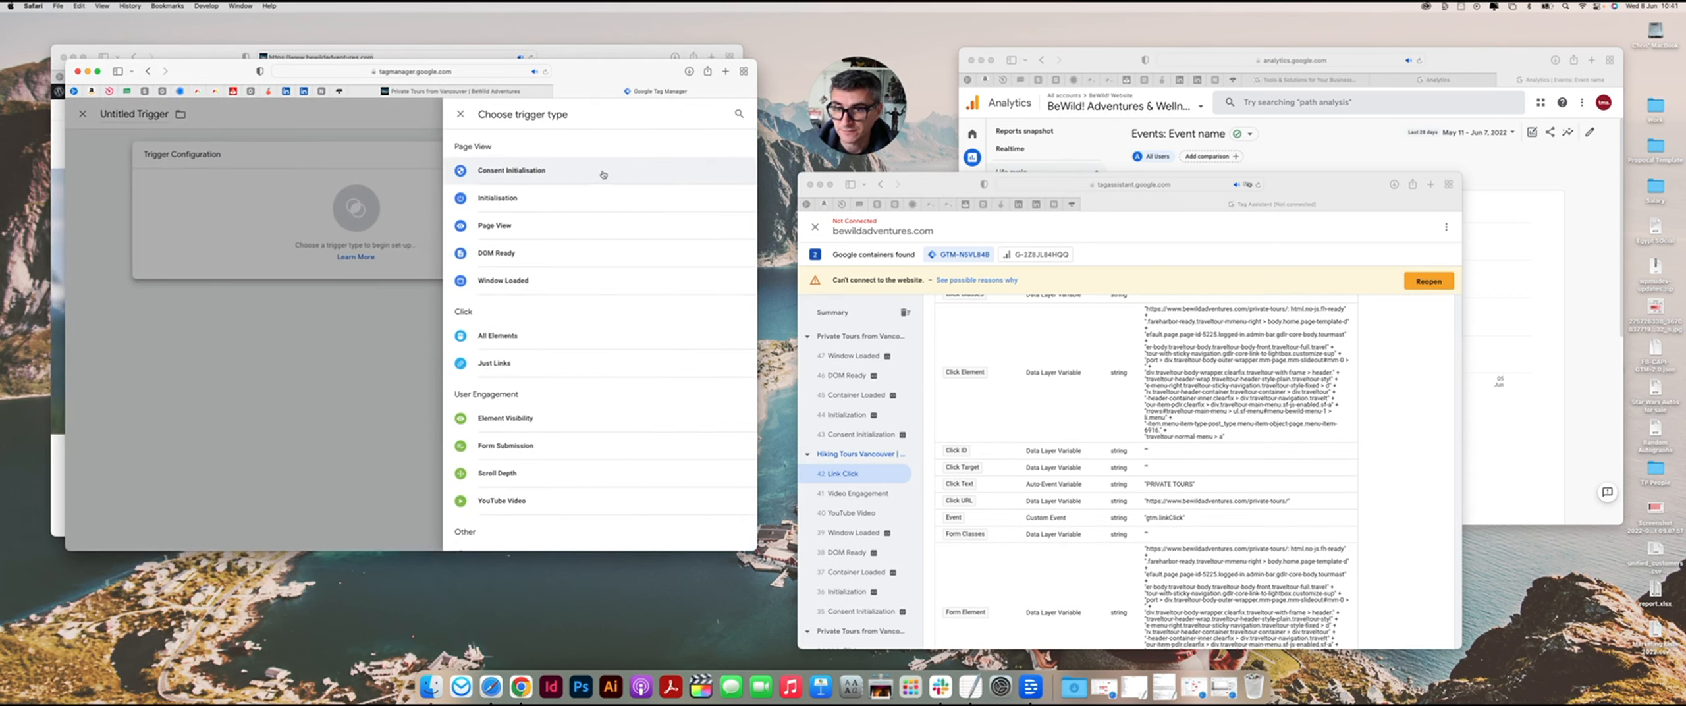
left_click(493, 226)
left_click(369, 256)
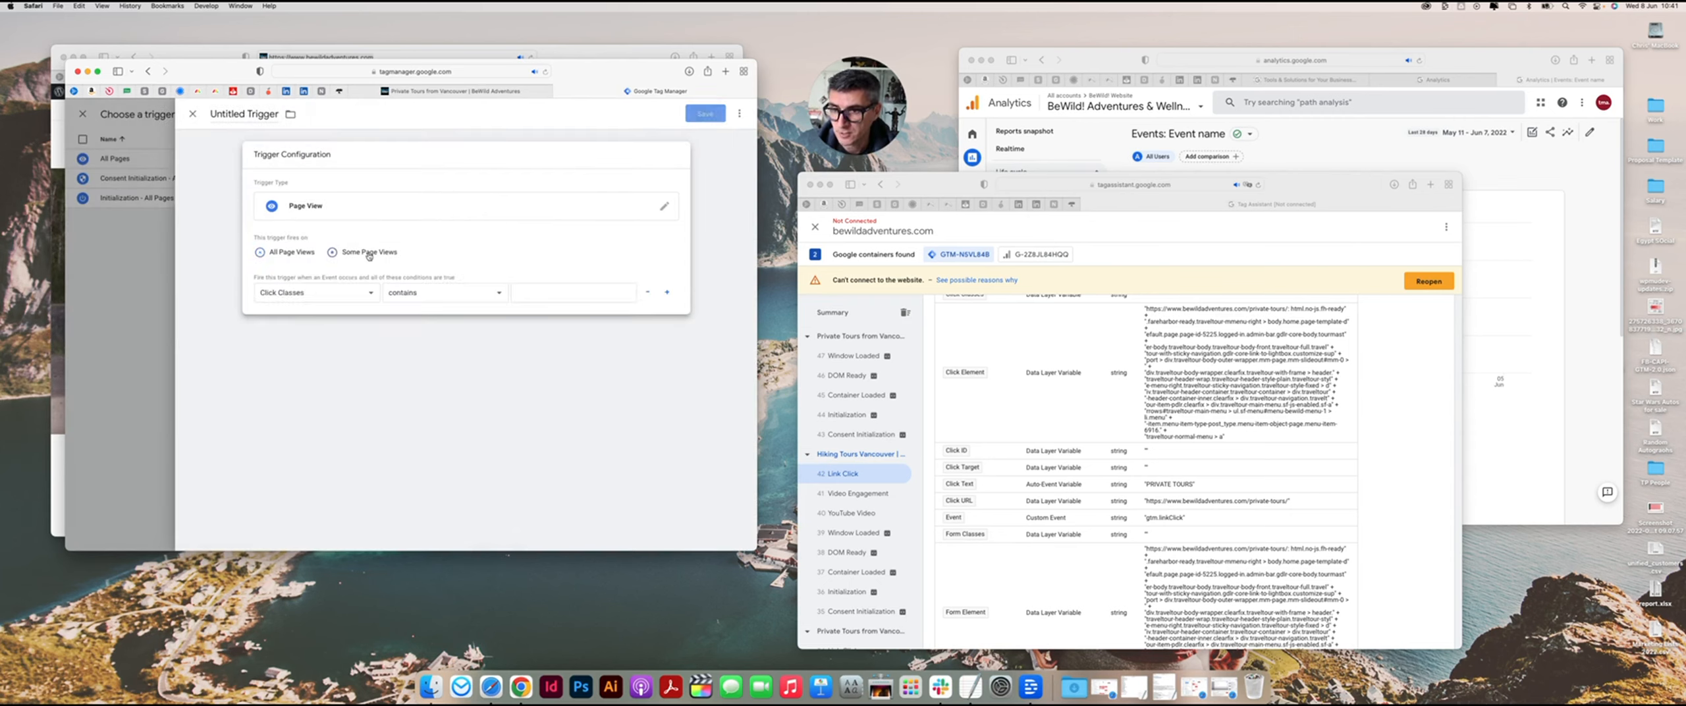
Step: Set the trigger's firing condition to Page URL with the contains operator
left_click(355, 292)
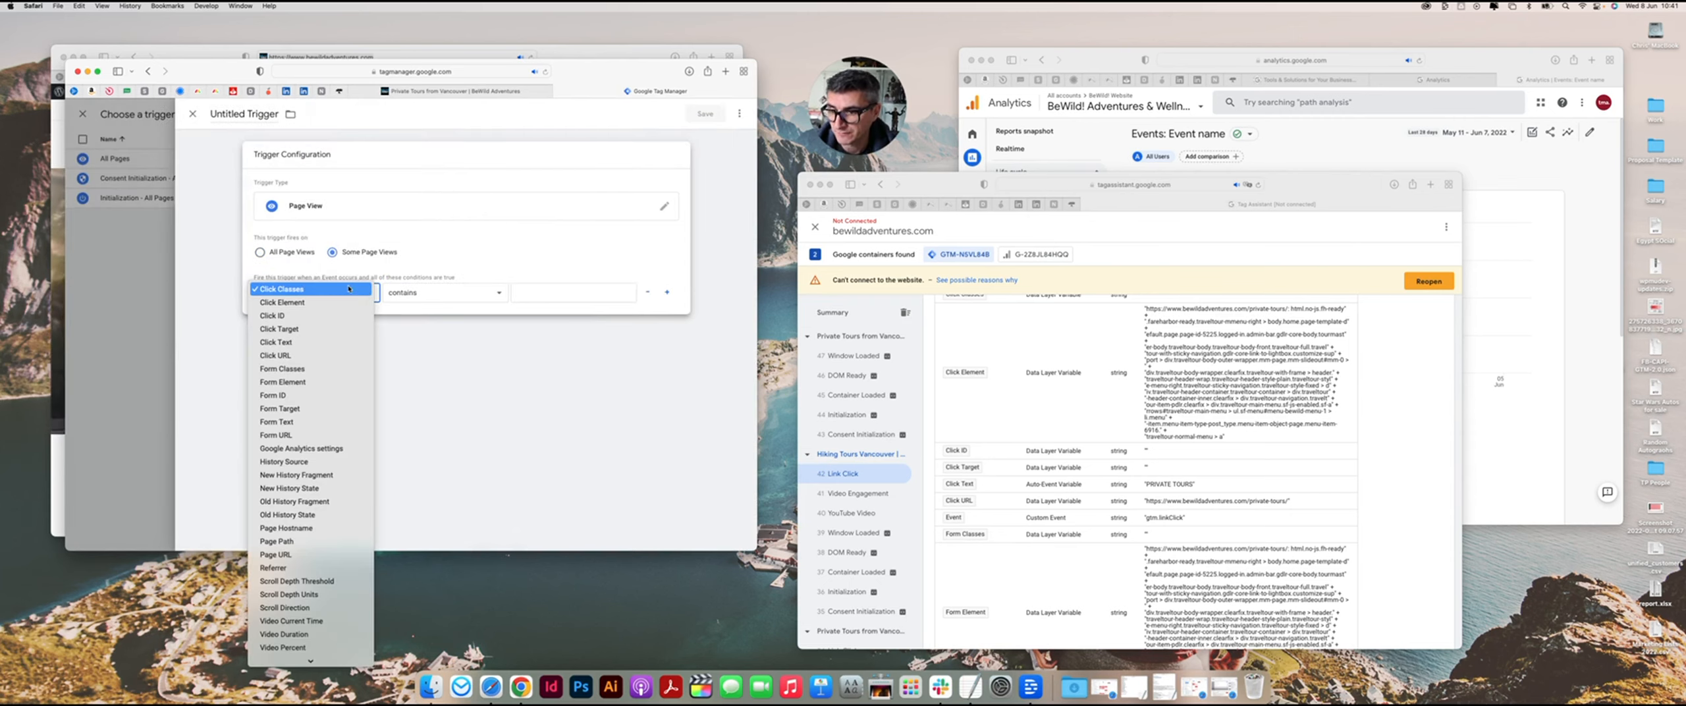
left_click(300, 355)
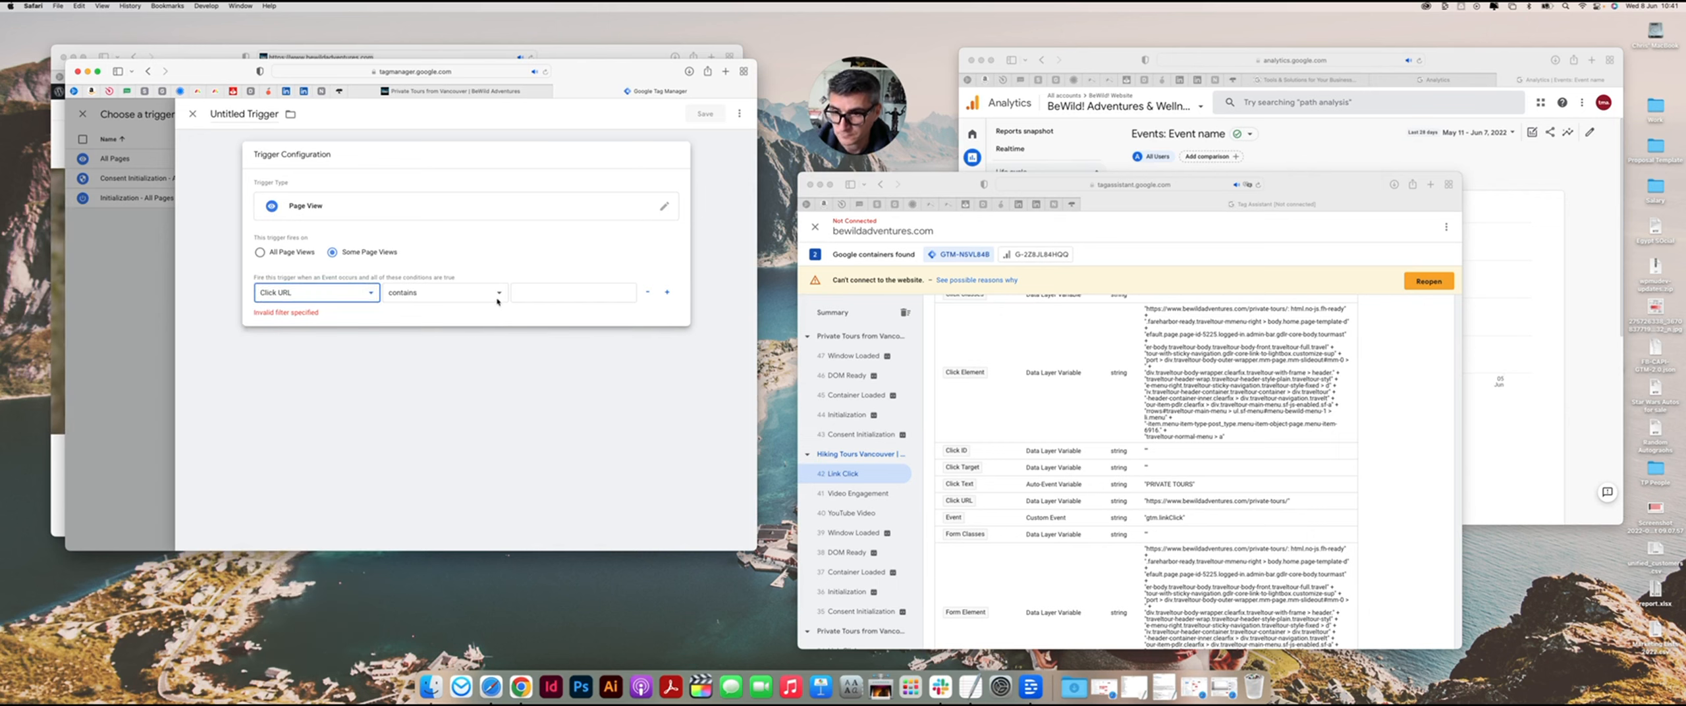
left_click(294, 294)
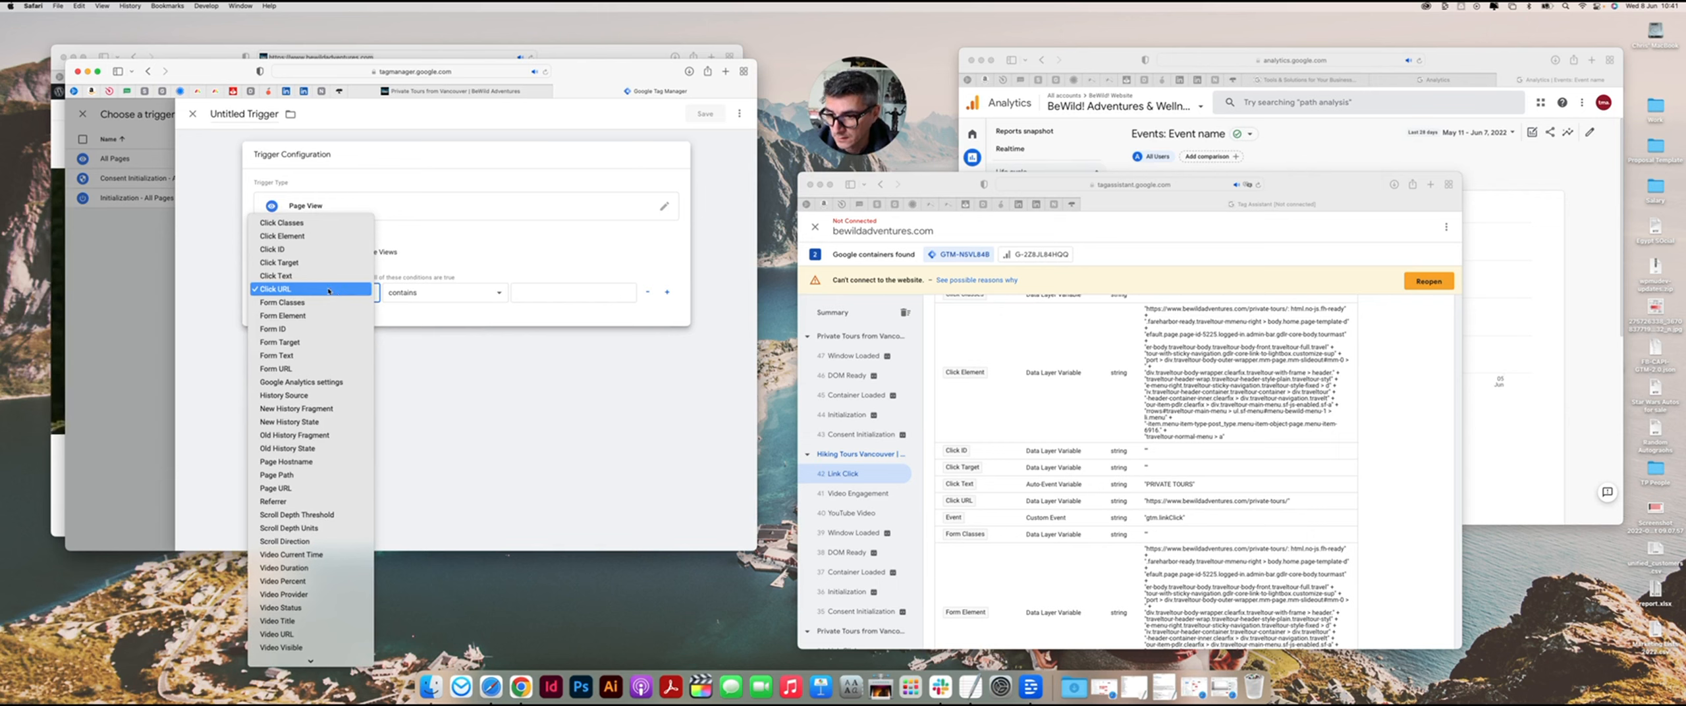
left_click(309, 488)
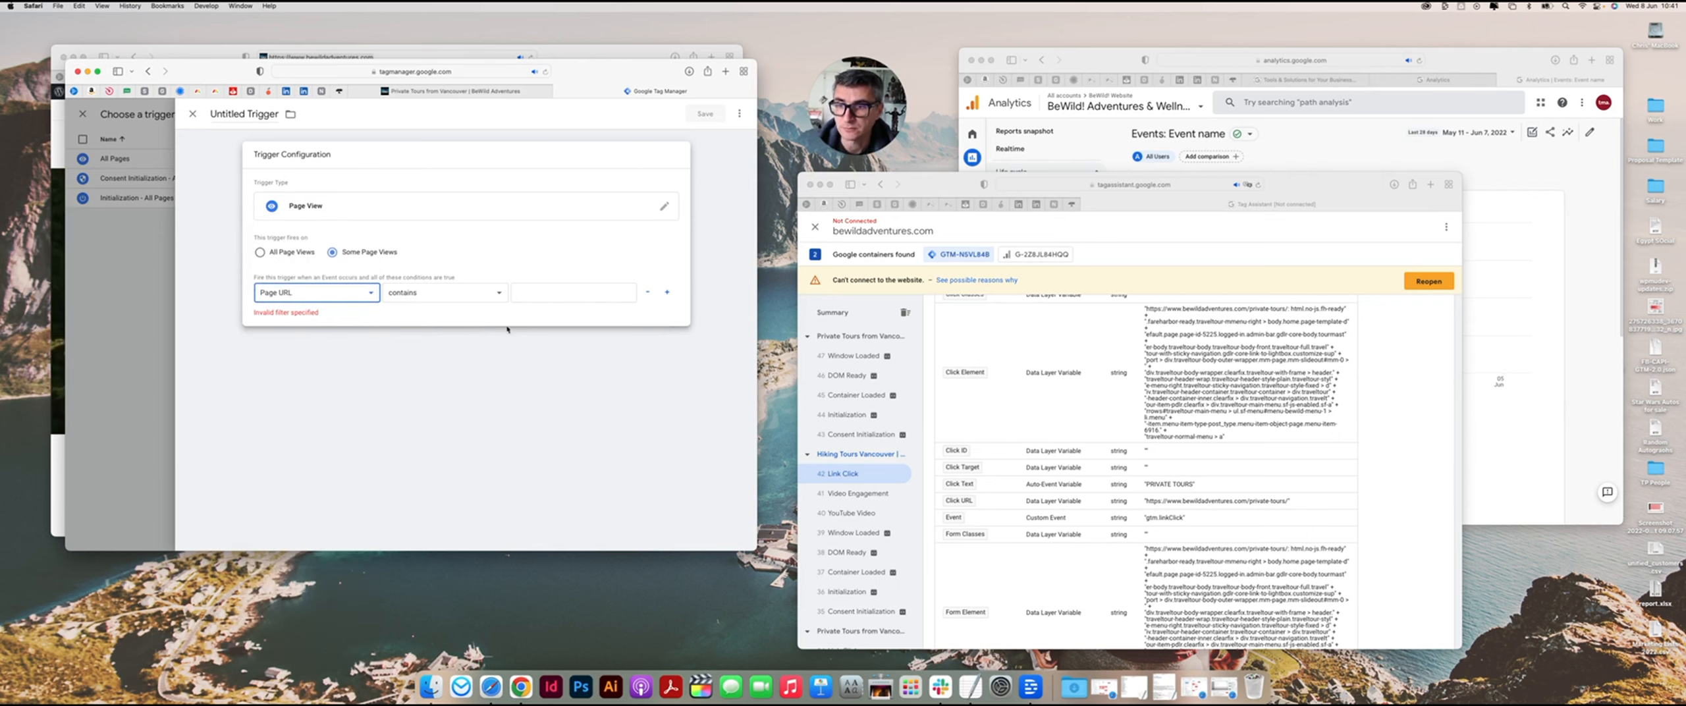
left_click(489, 292)
left_click(480, 292)
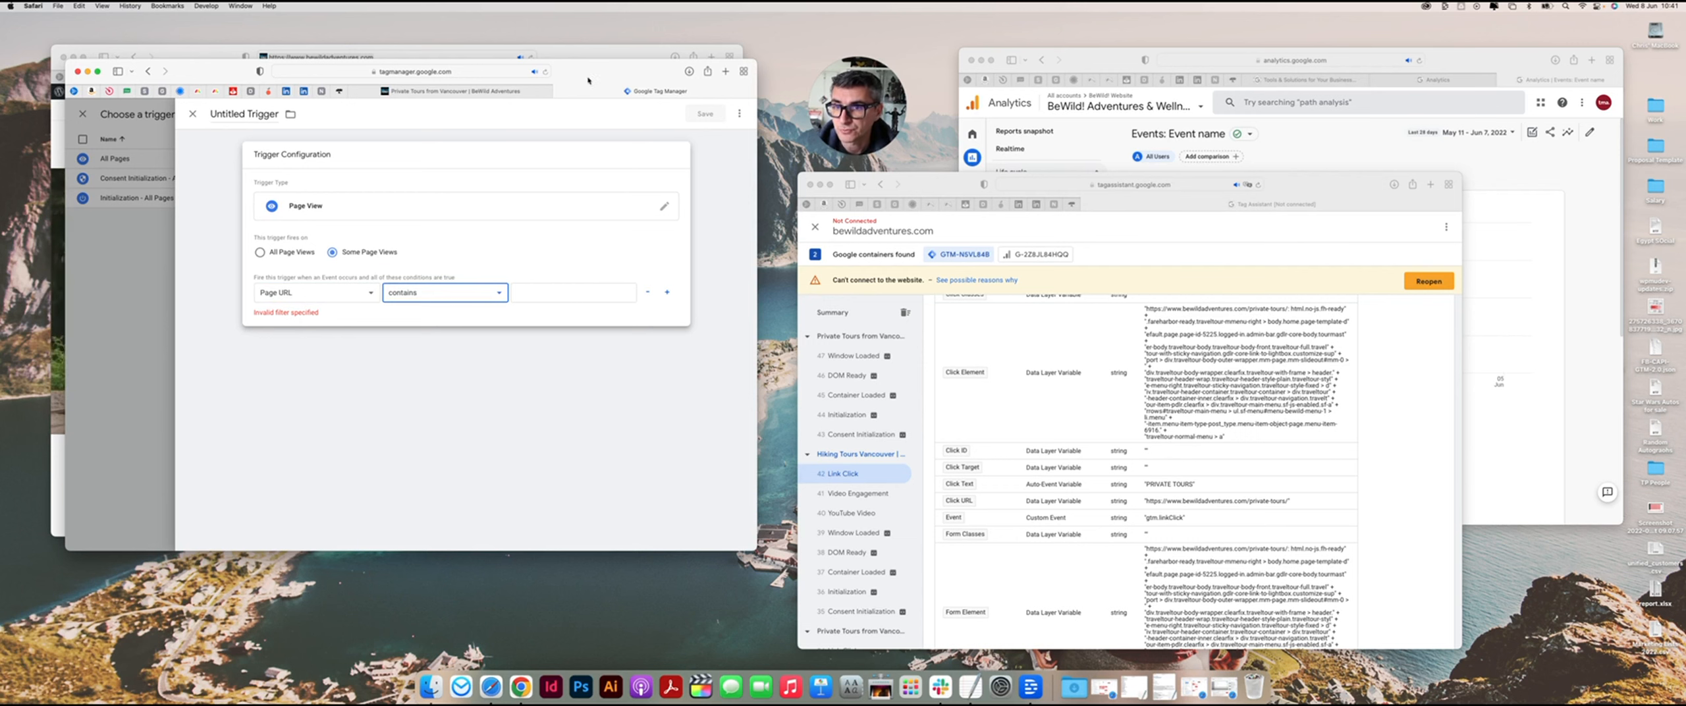
Step: Copy the Private Tours page address into the condition's value and trim it to /private-tours/
left_click(454, 91)
left_click(314, 71)
key("super+c")
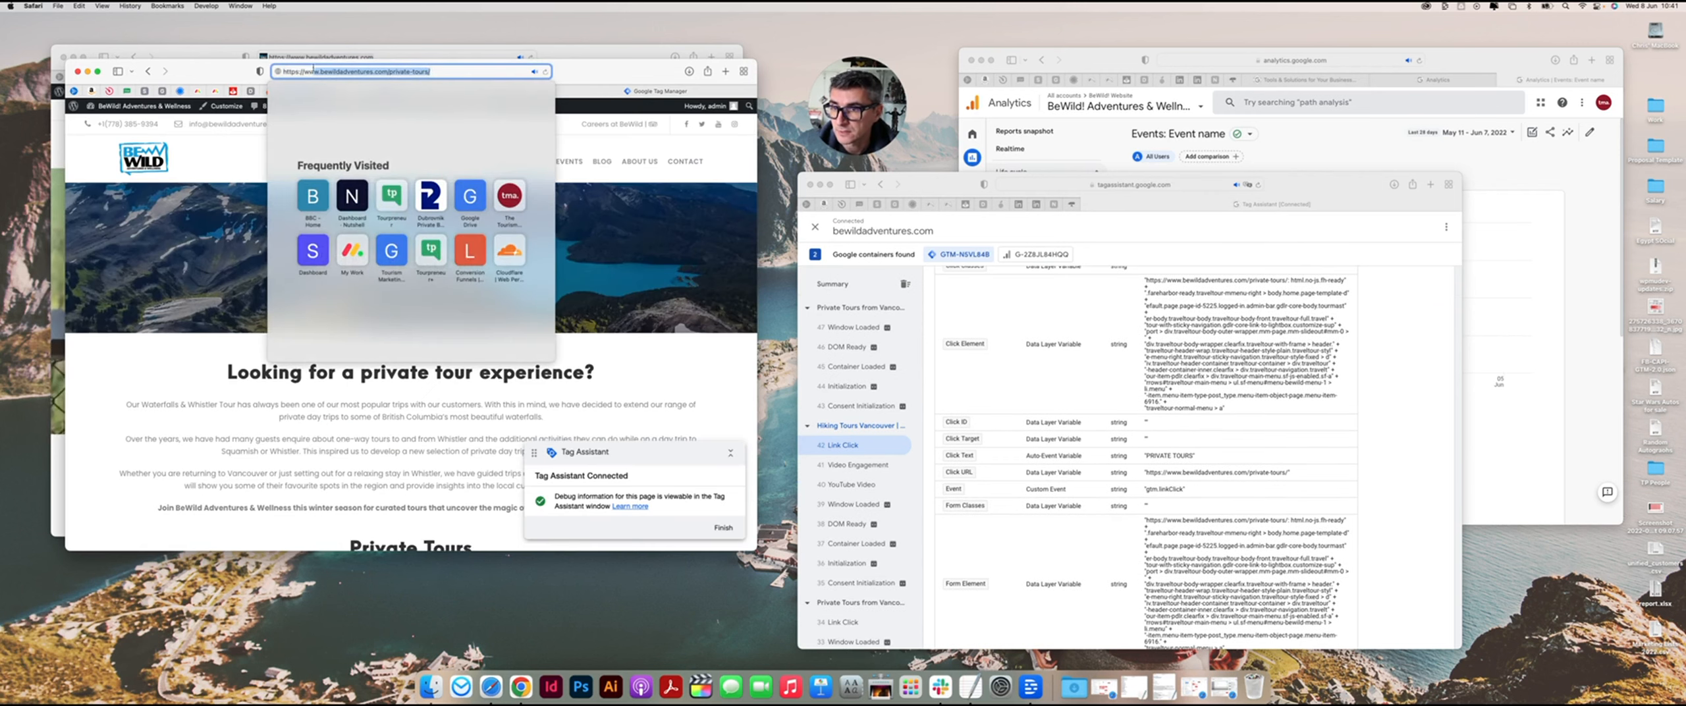
left_click(659, 92)
left_click(566, 292)
key("super+v")
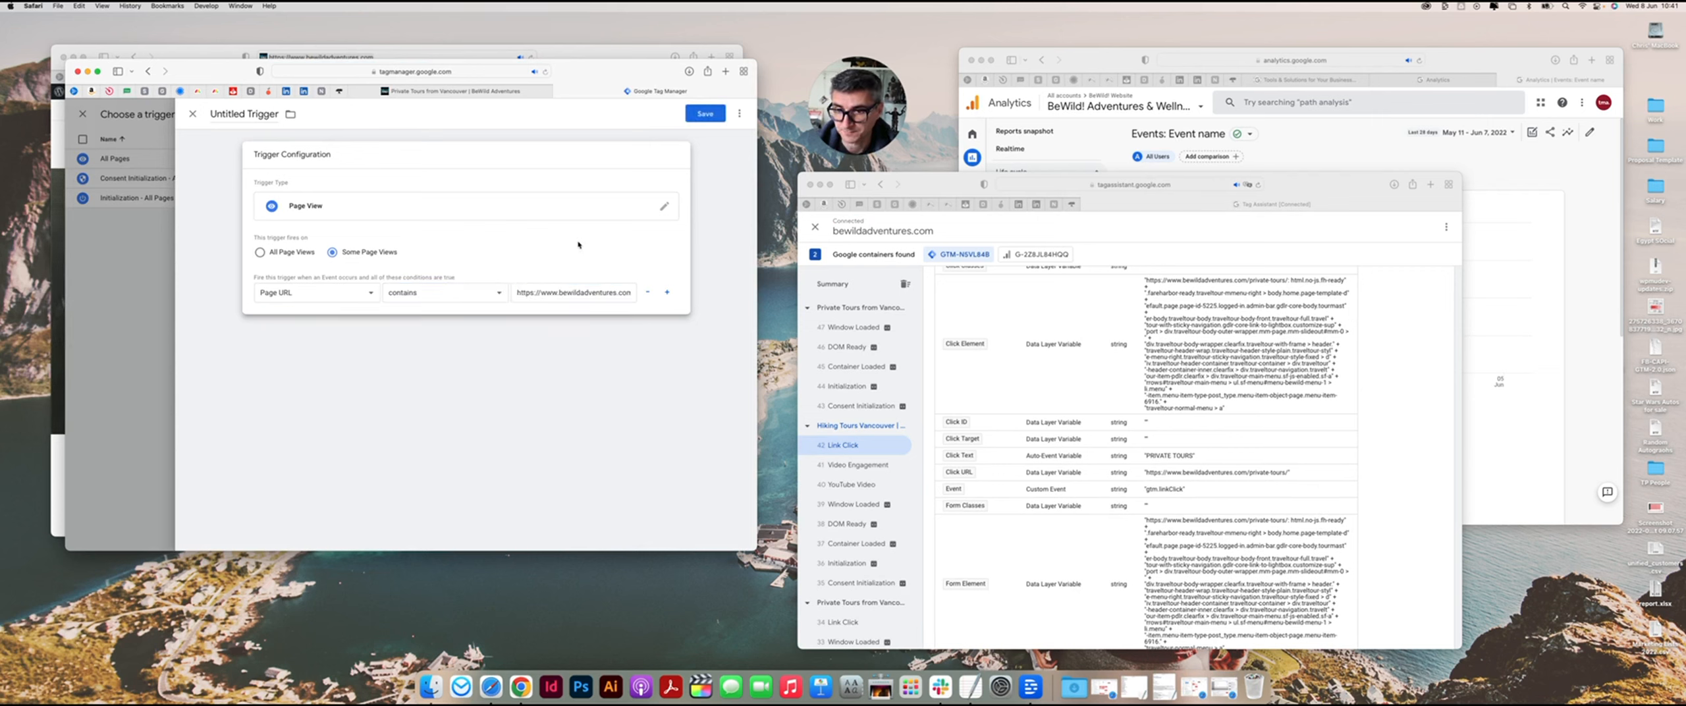
mouse_move(518, 293)
left_mouse_down()
mouse_move(640, 294)
mouse_move(517, 293)
left_mouse_up()
left_click(598, 294)
key("BackSpace")
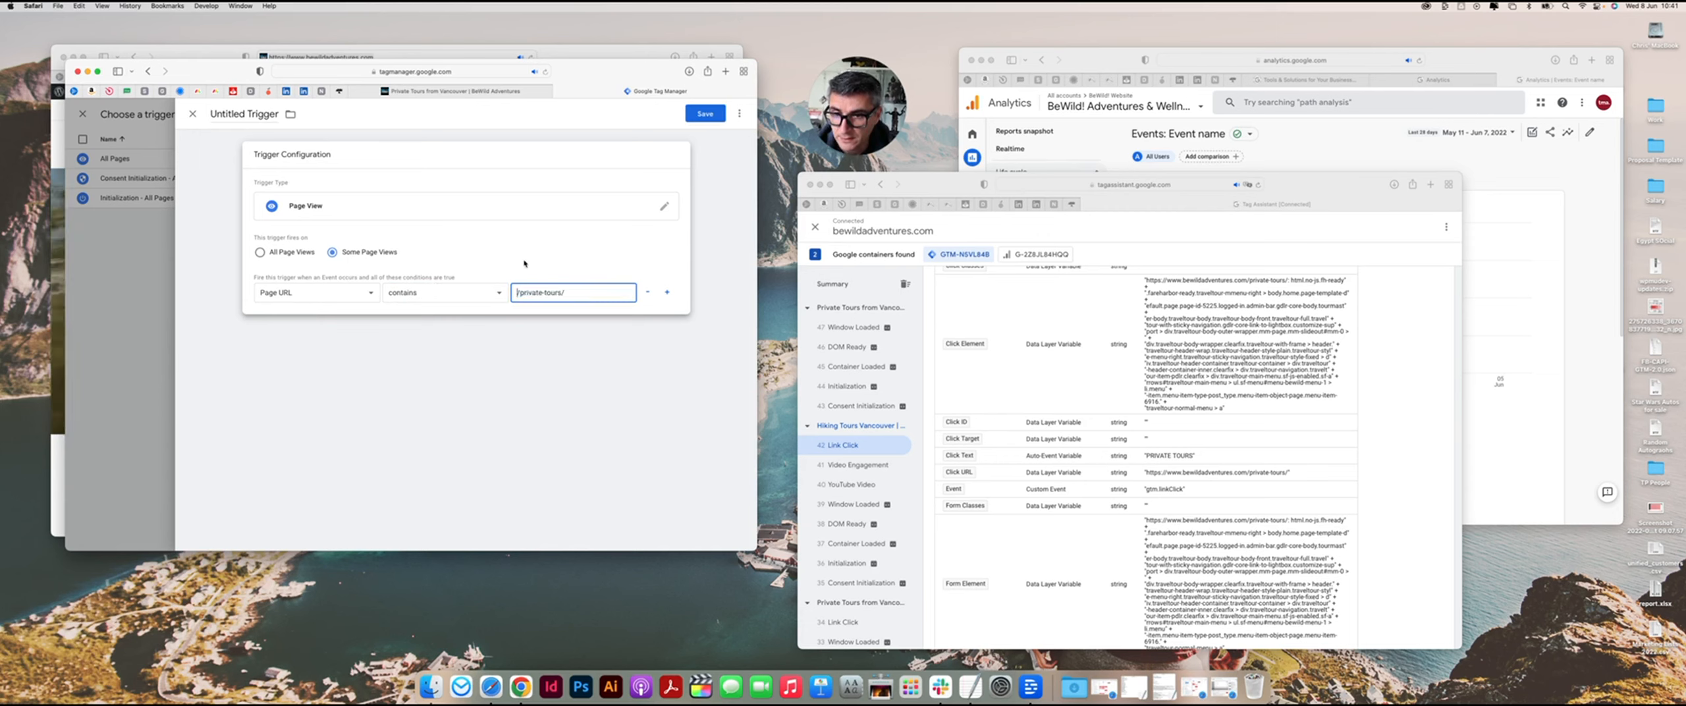
left_click(580, 251)
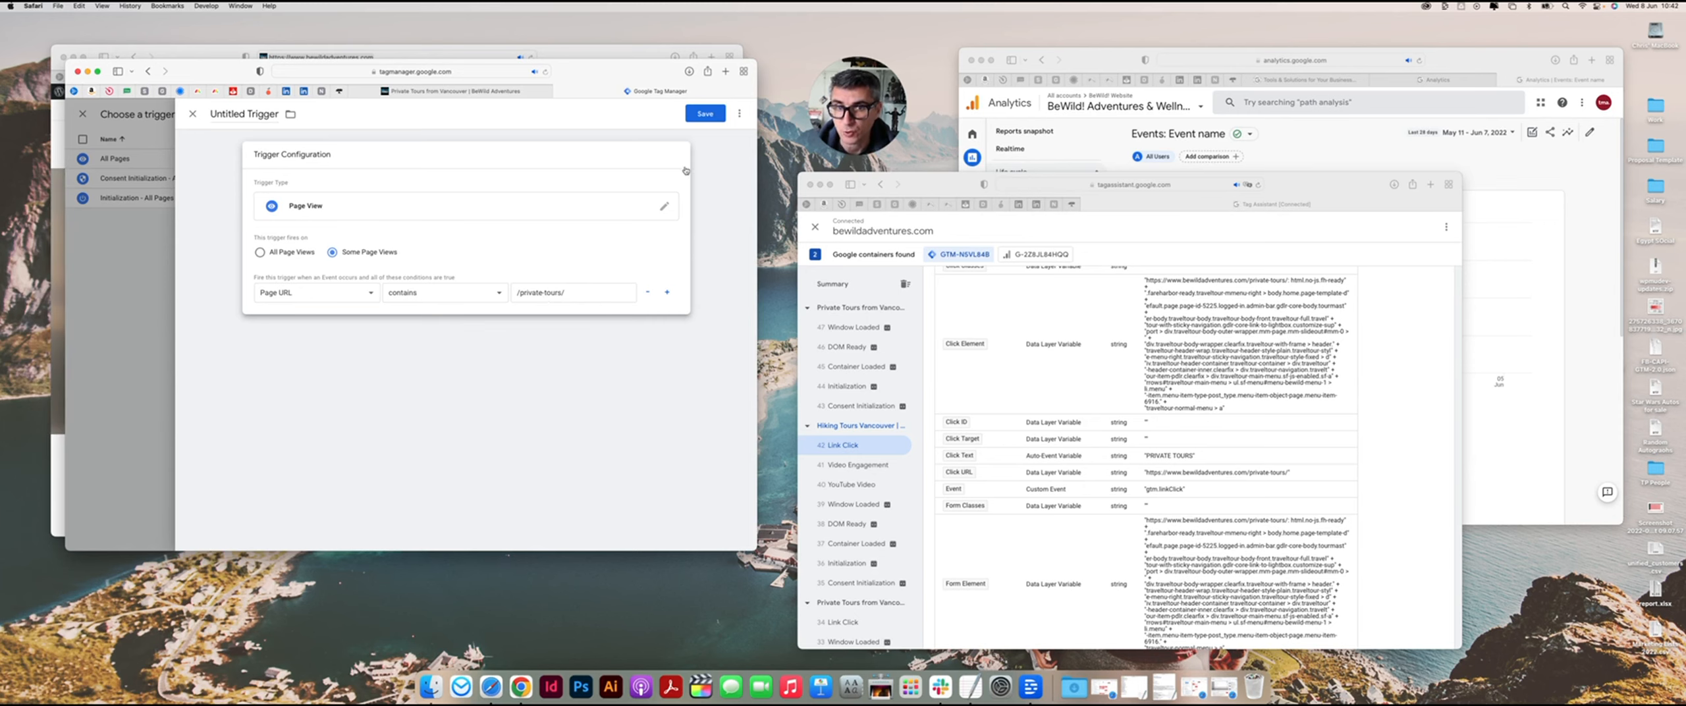
Step: Save the new trigger under the name "Page view Private Tours"
left_click(704, 114)
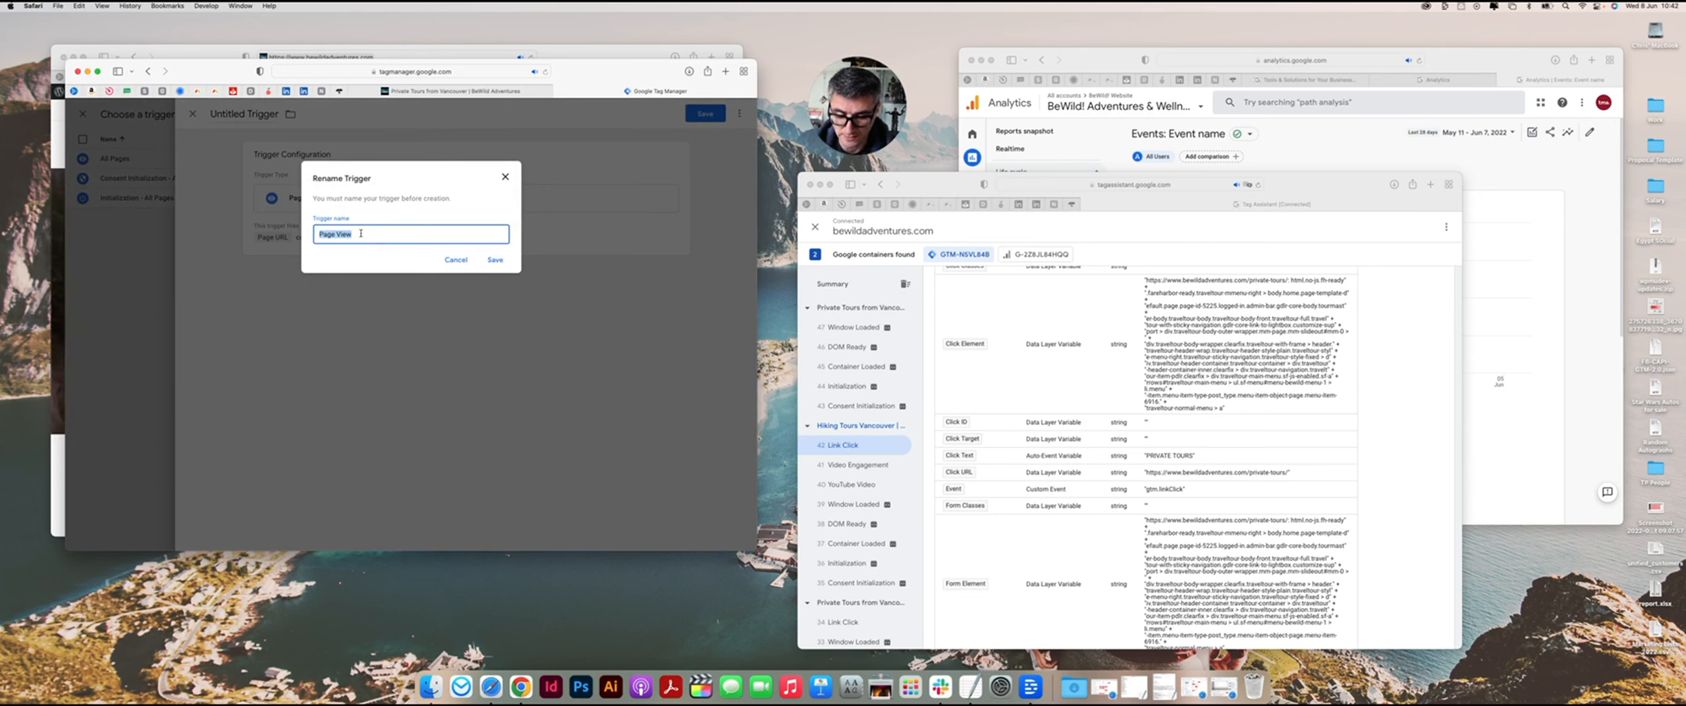
type("Page v")
type("iew")
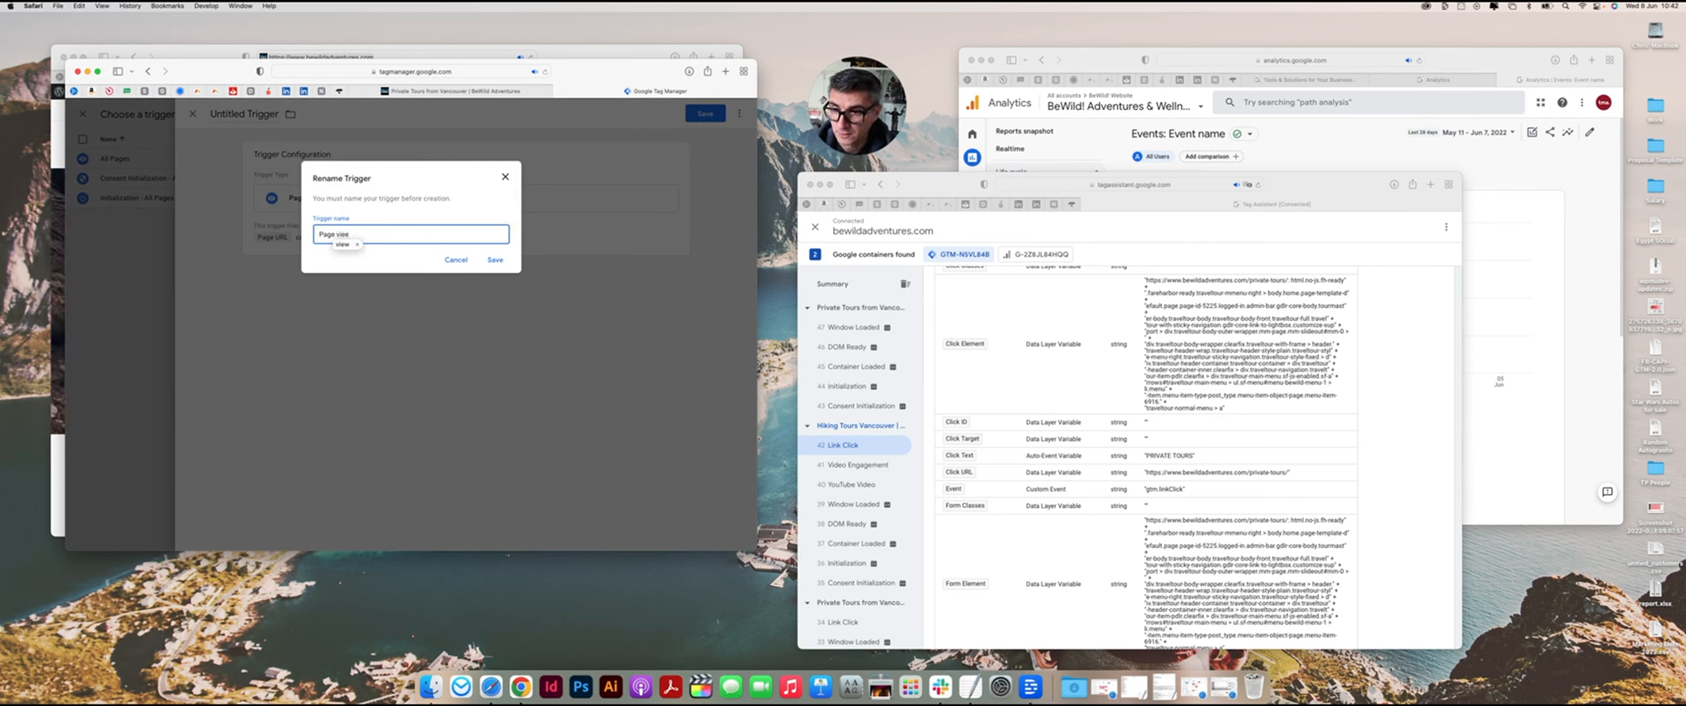
type(" Privaty")
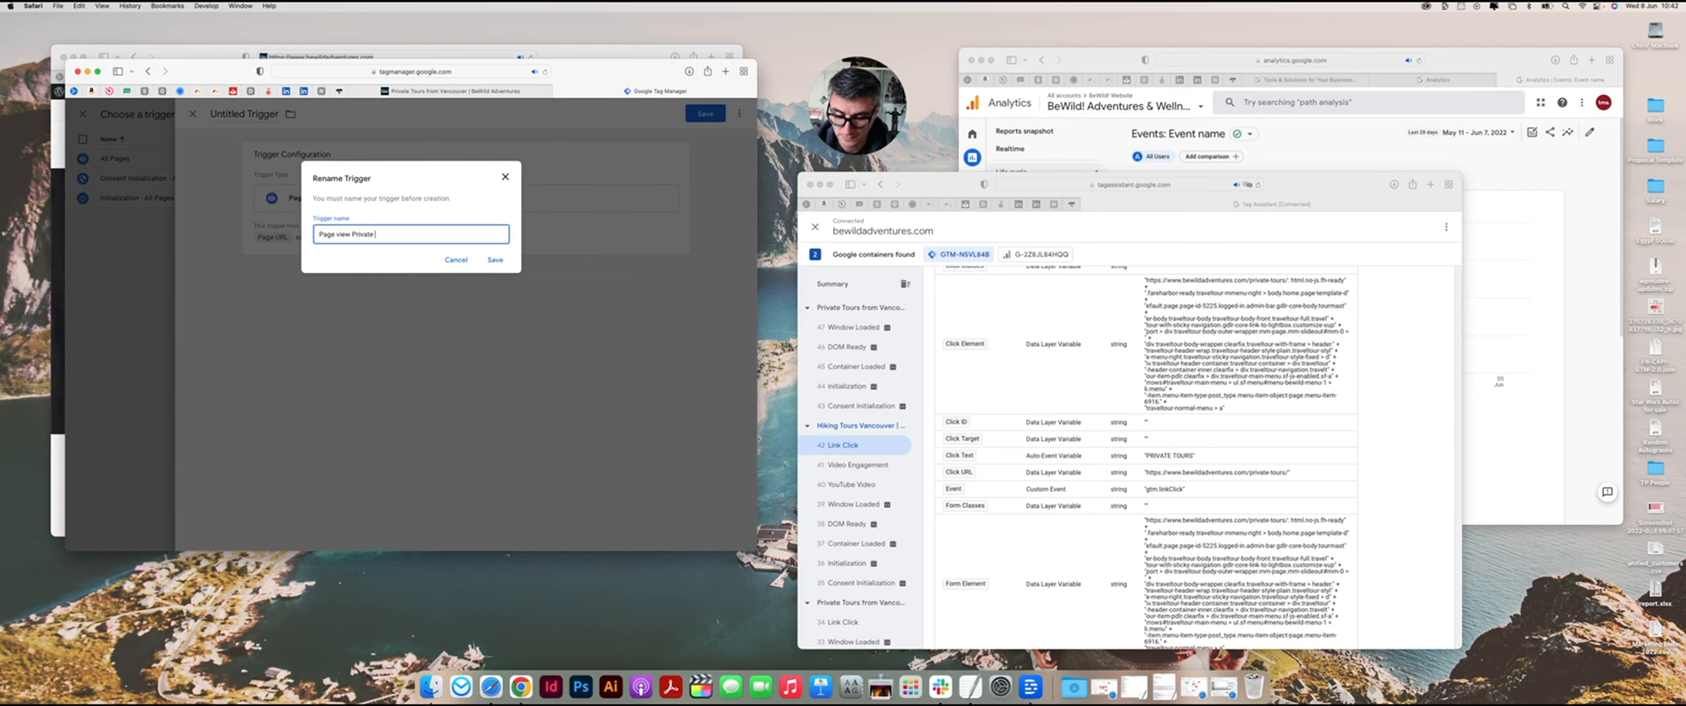
type(" Tours")
left_click(487, 264)
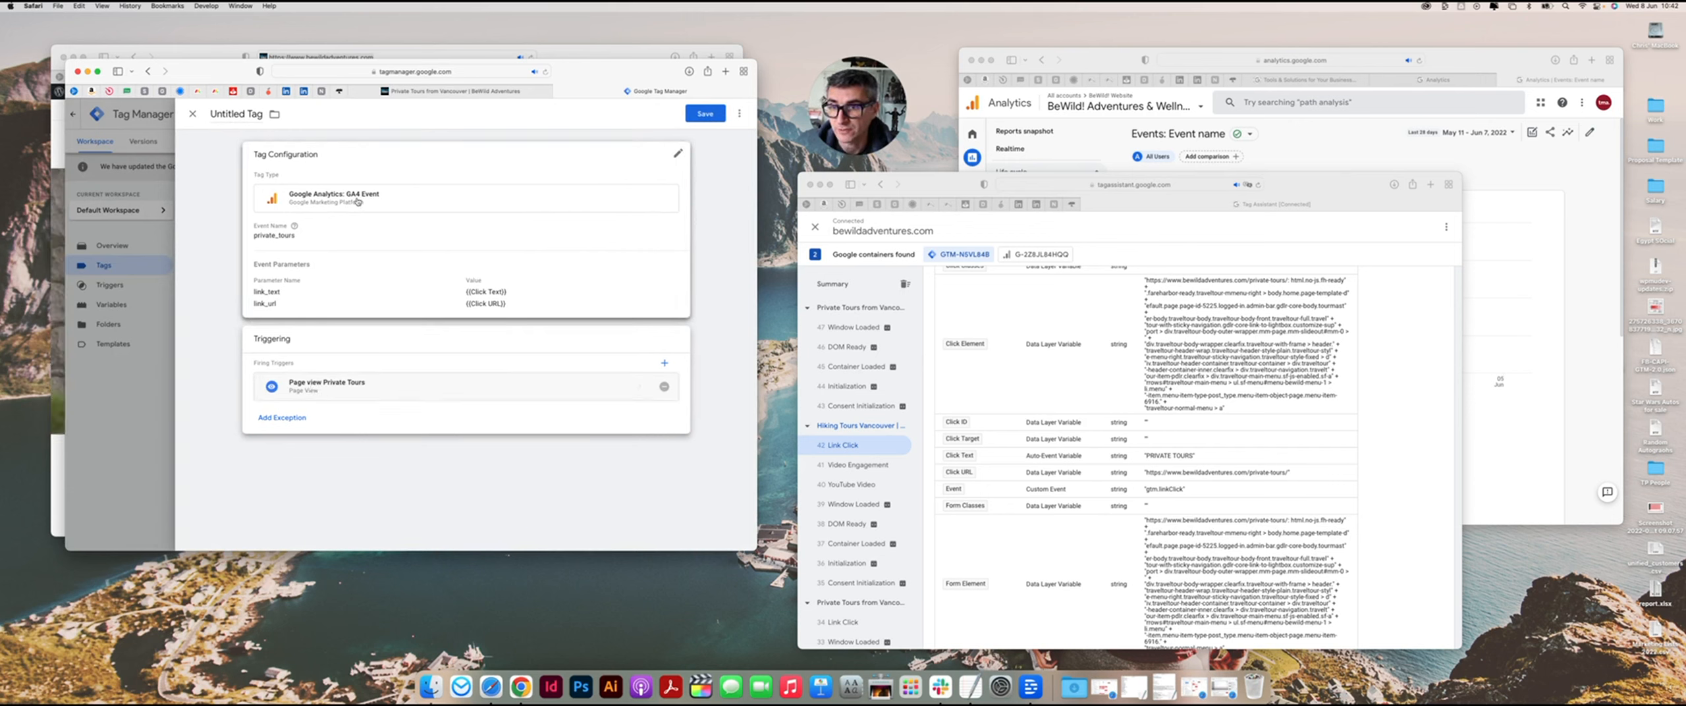
Step: Name the new tag "GA4 Event - Private Tours" and confirm the name
left_click(704, 114)
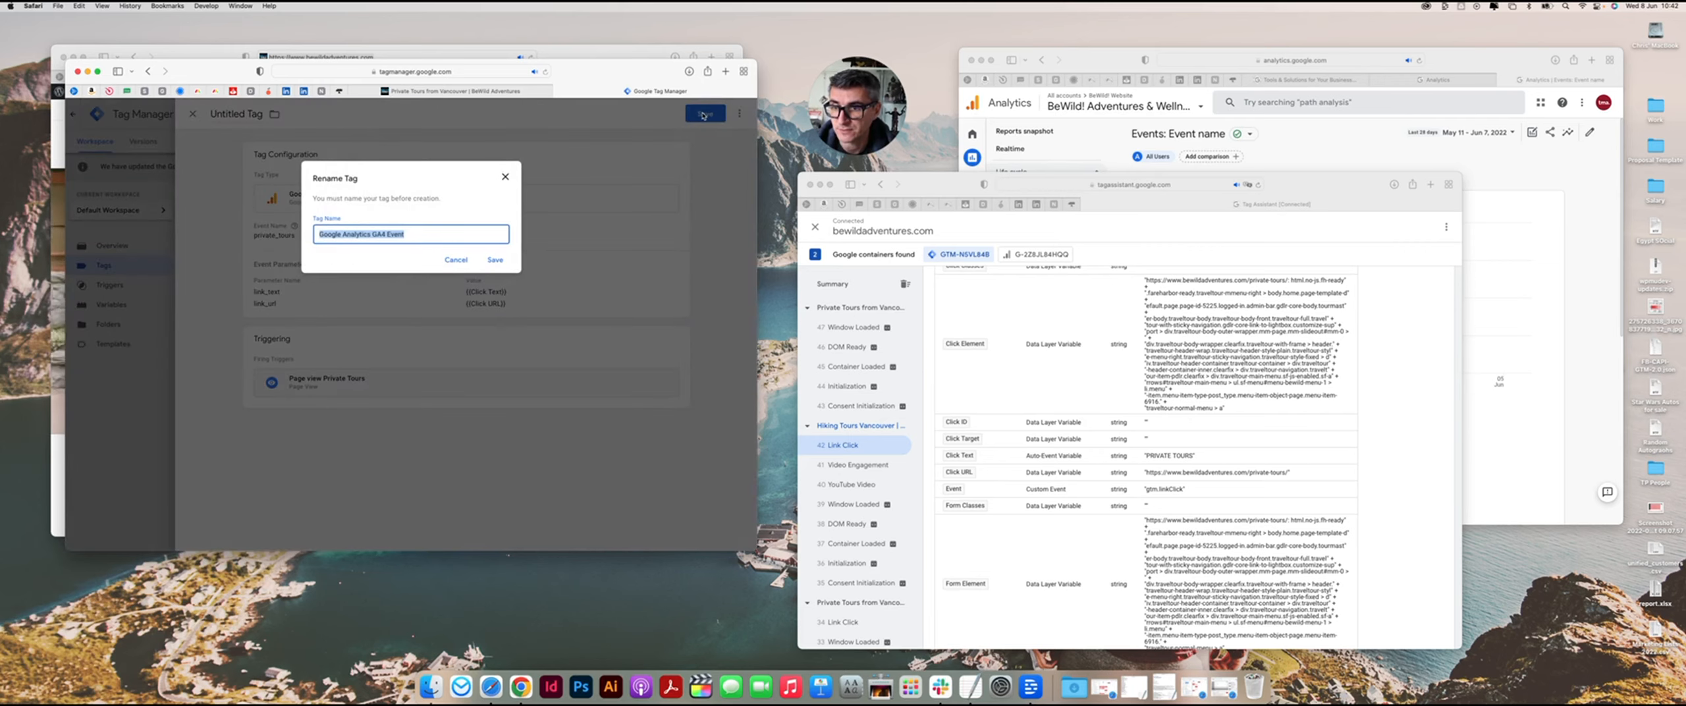
left_click(422, 236)
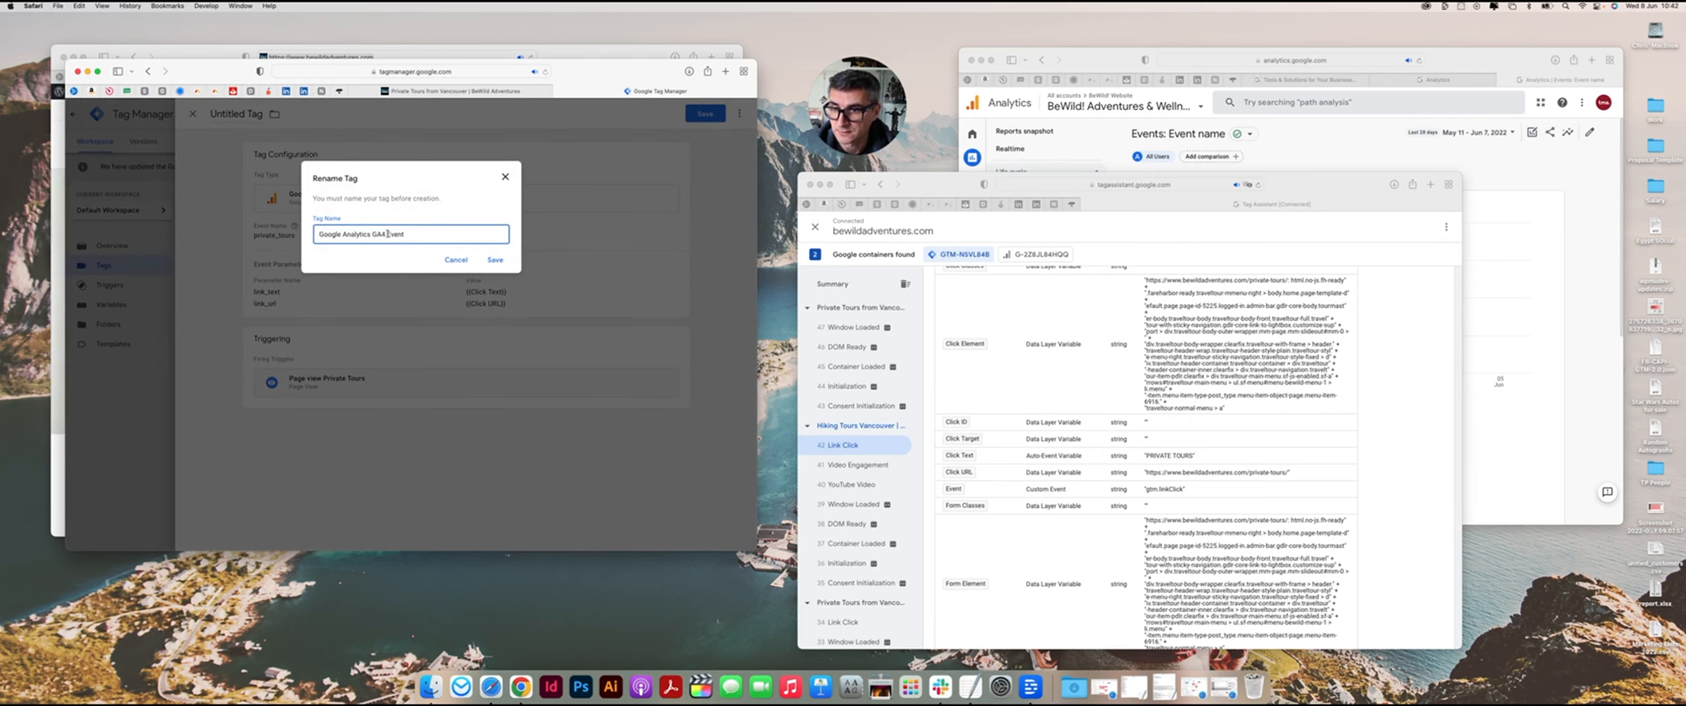
left_click_drag(374, 234, 318, 235)
key("BackSpace")
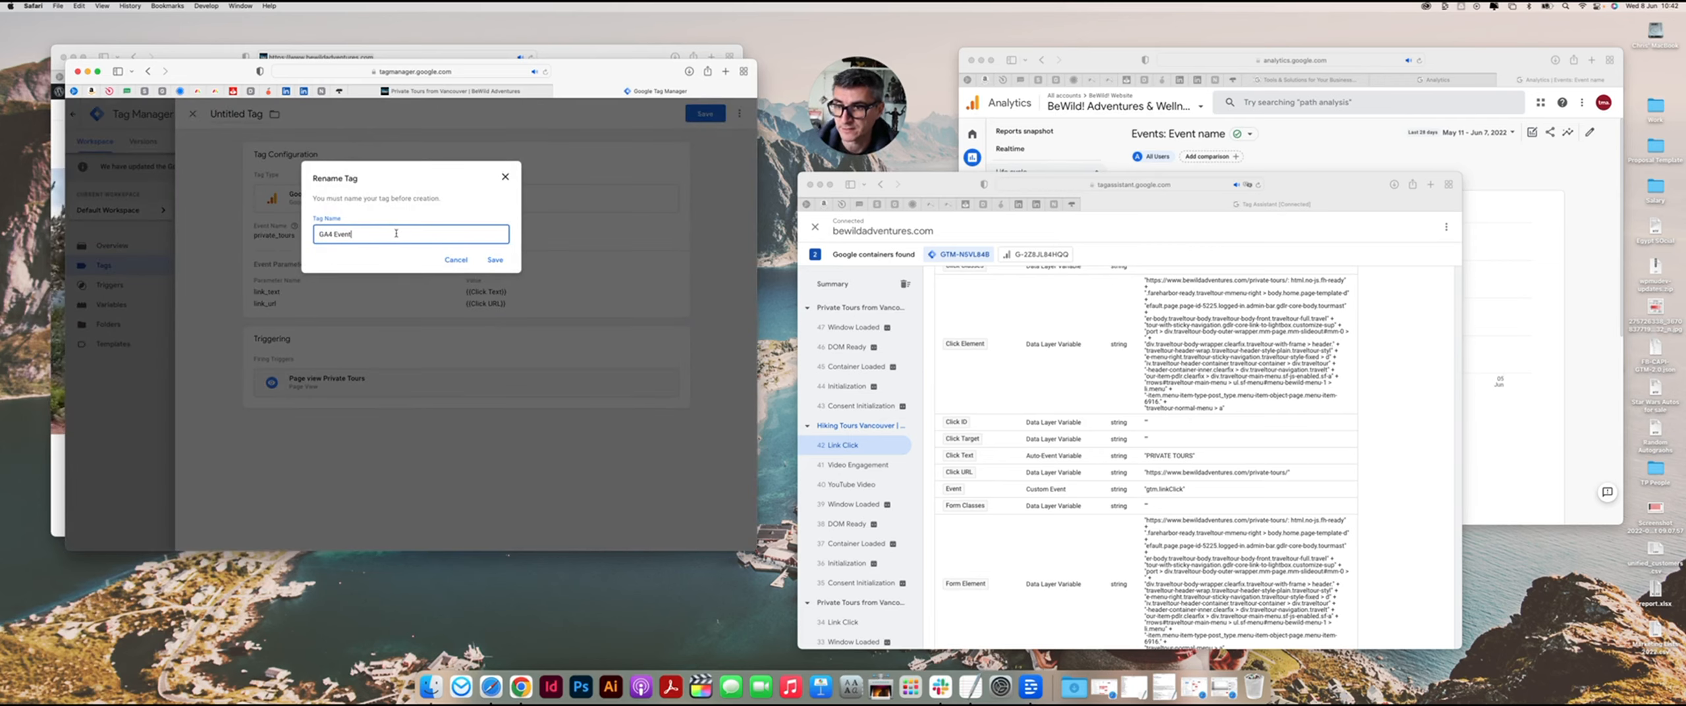
type("=")
key("ctrl+super+space")
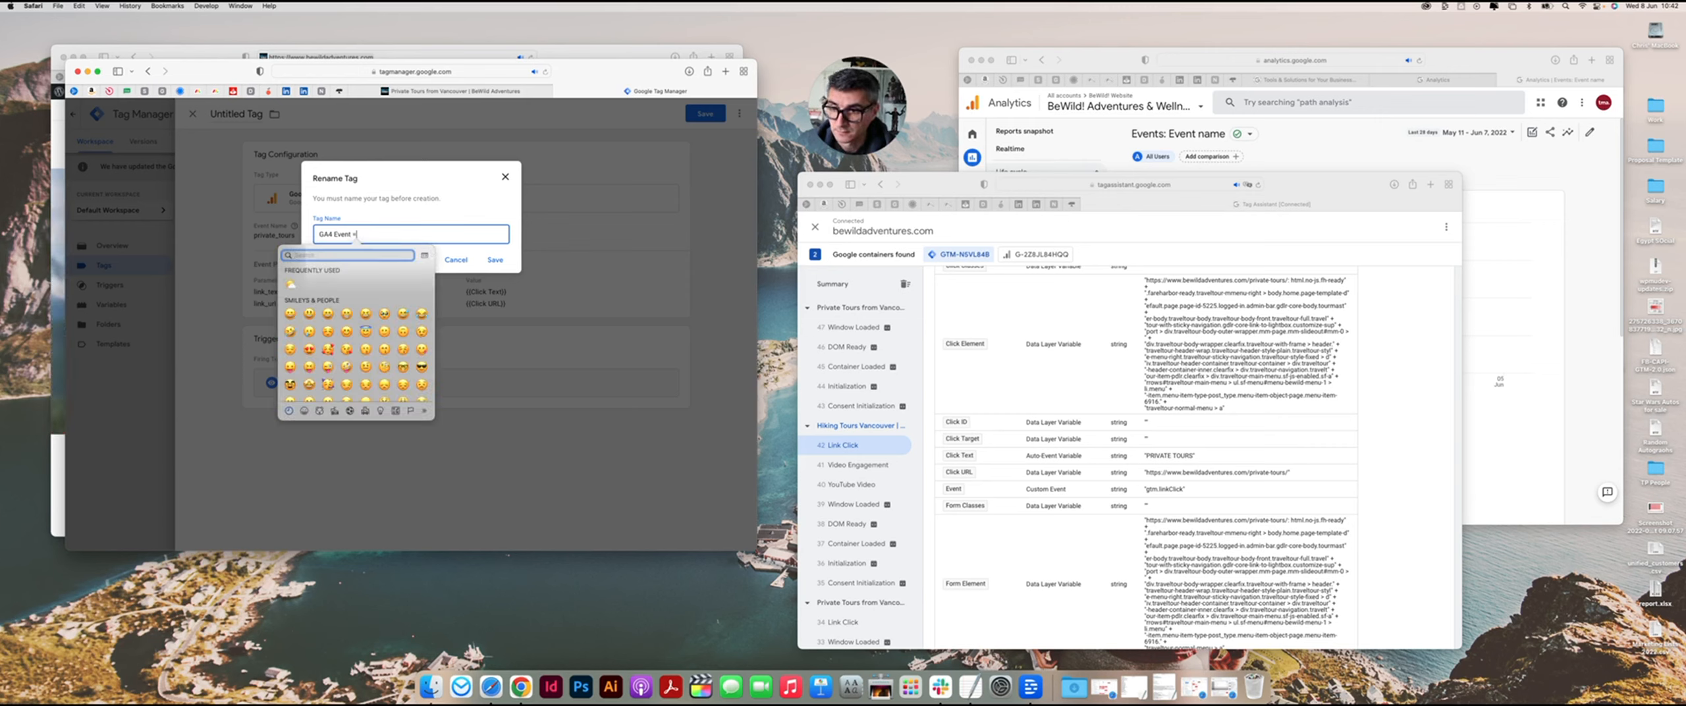
left_click(448, 234)
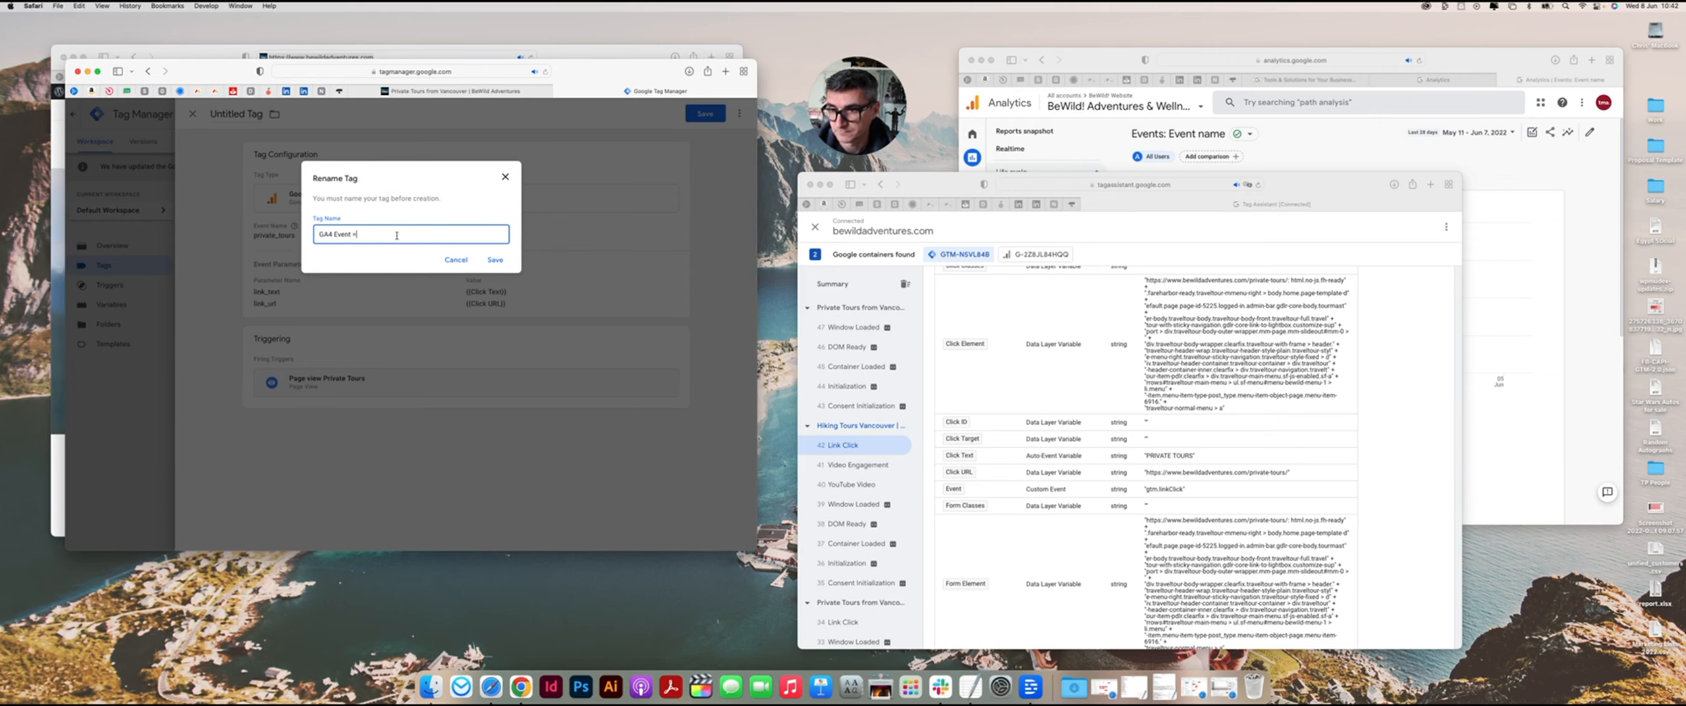
type("Privat")
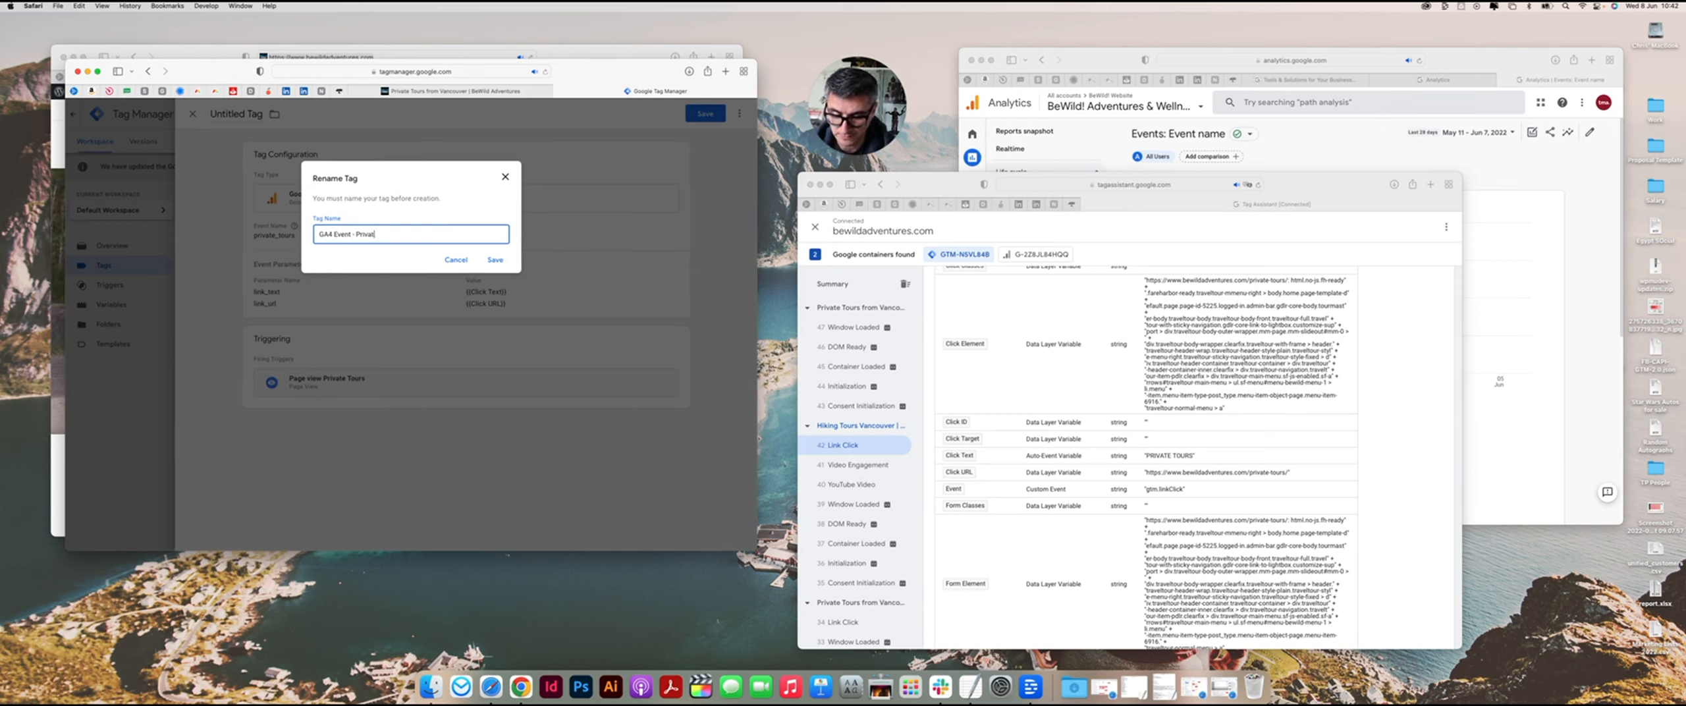
type("e Tours")
left_click(495, 259)
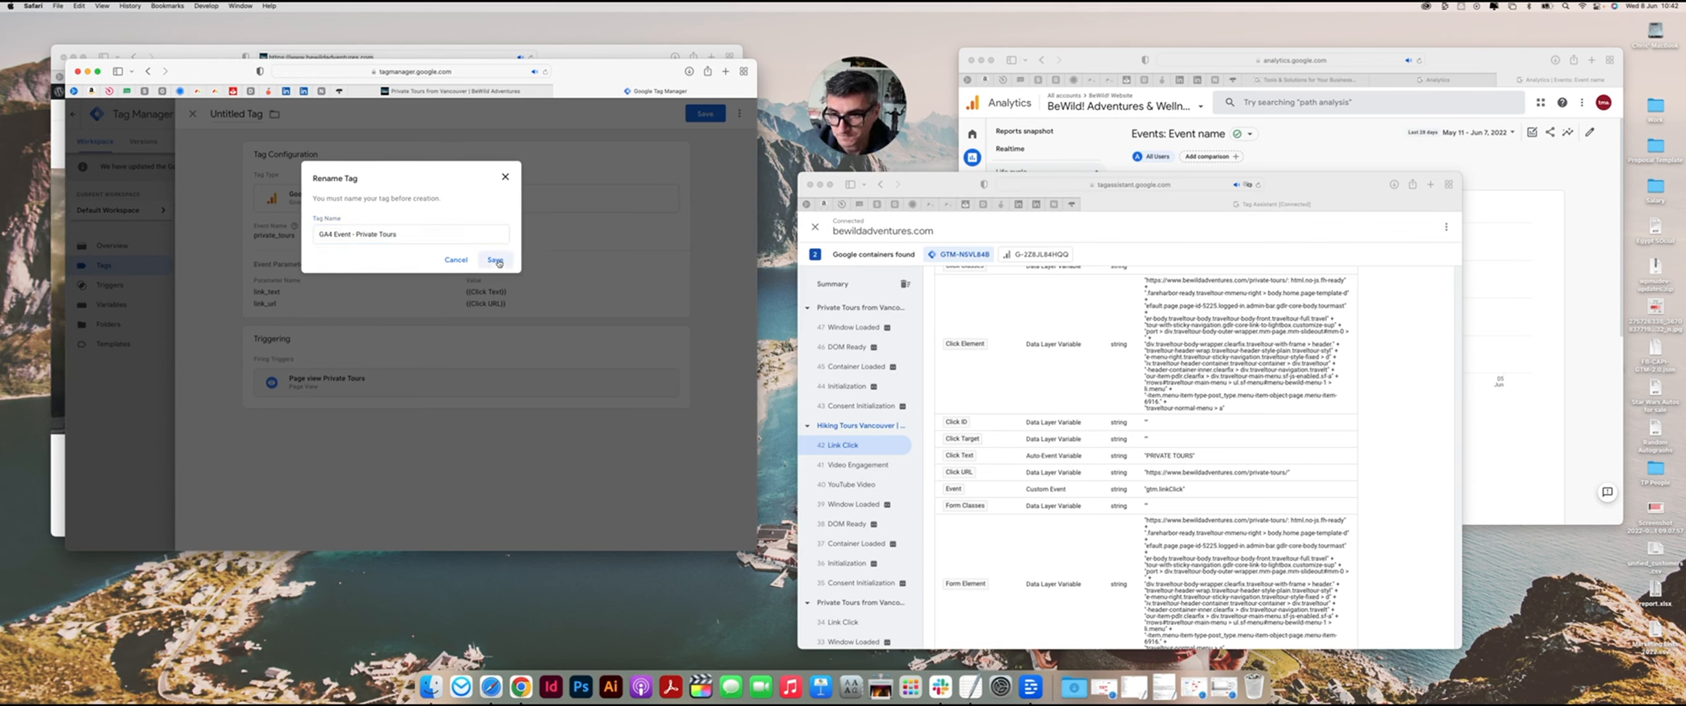
left_click(723, 178)
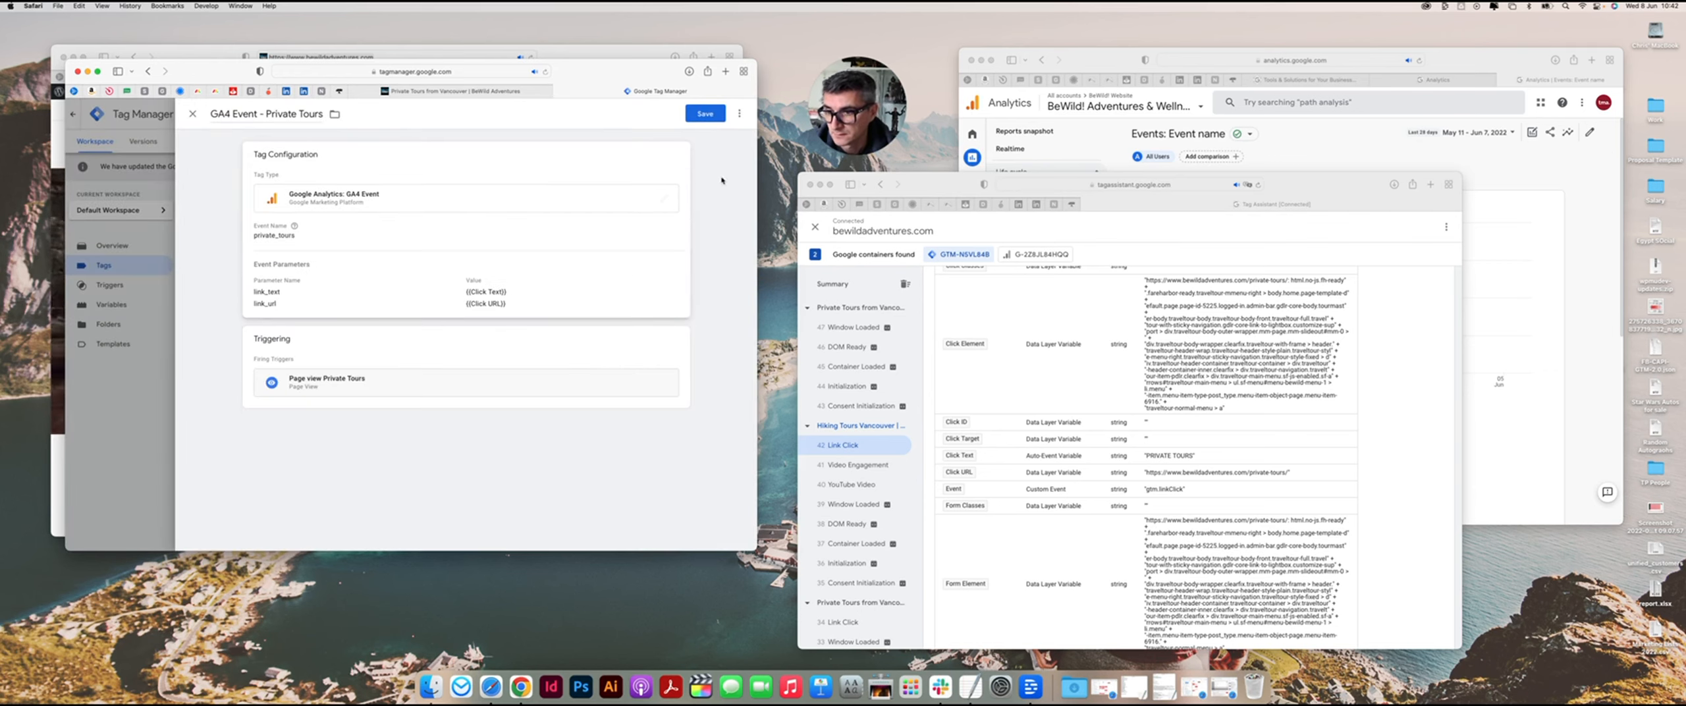
Step: Select Google Analytics GA4 Configuration as the tag's configuration tag and save the tag
left_click(706, 117)
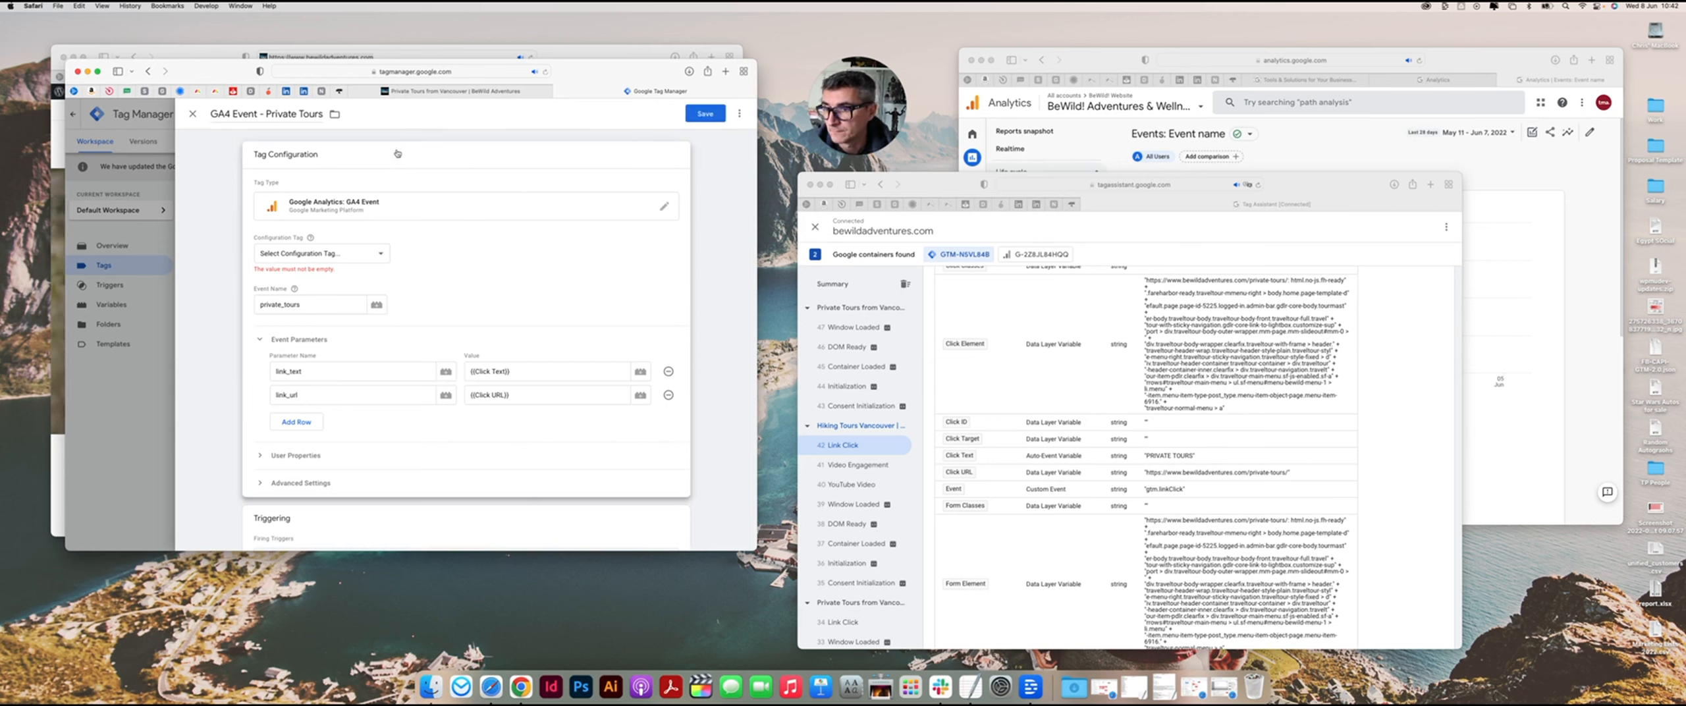
left_click(315, 256)
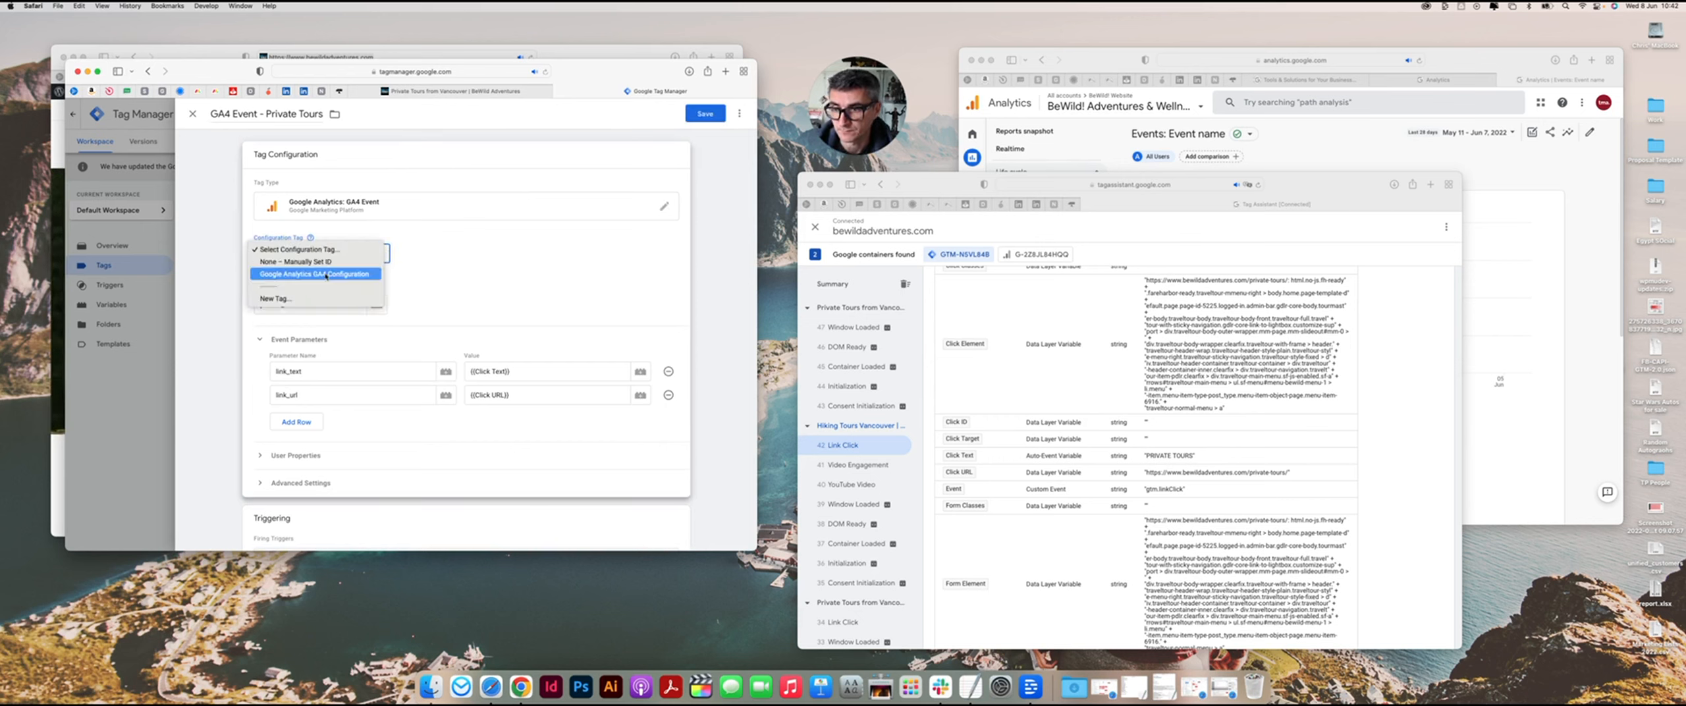
left_click(317, 238)
left_click(337, 244)
left_click(316, 253)
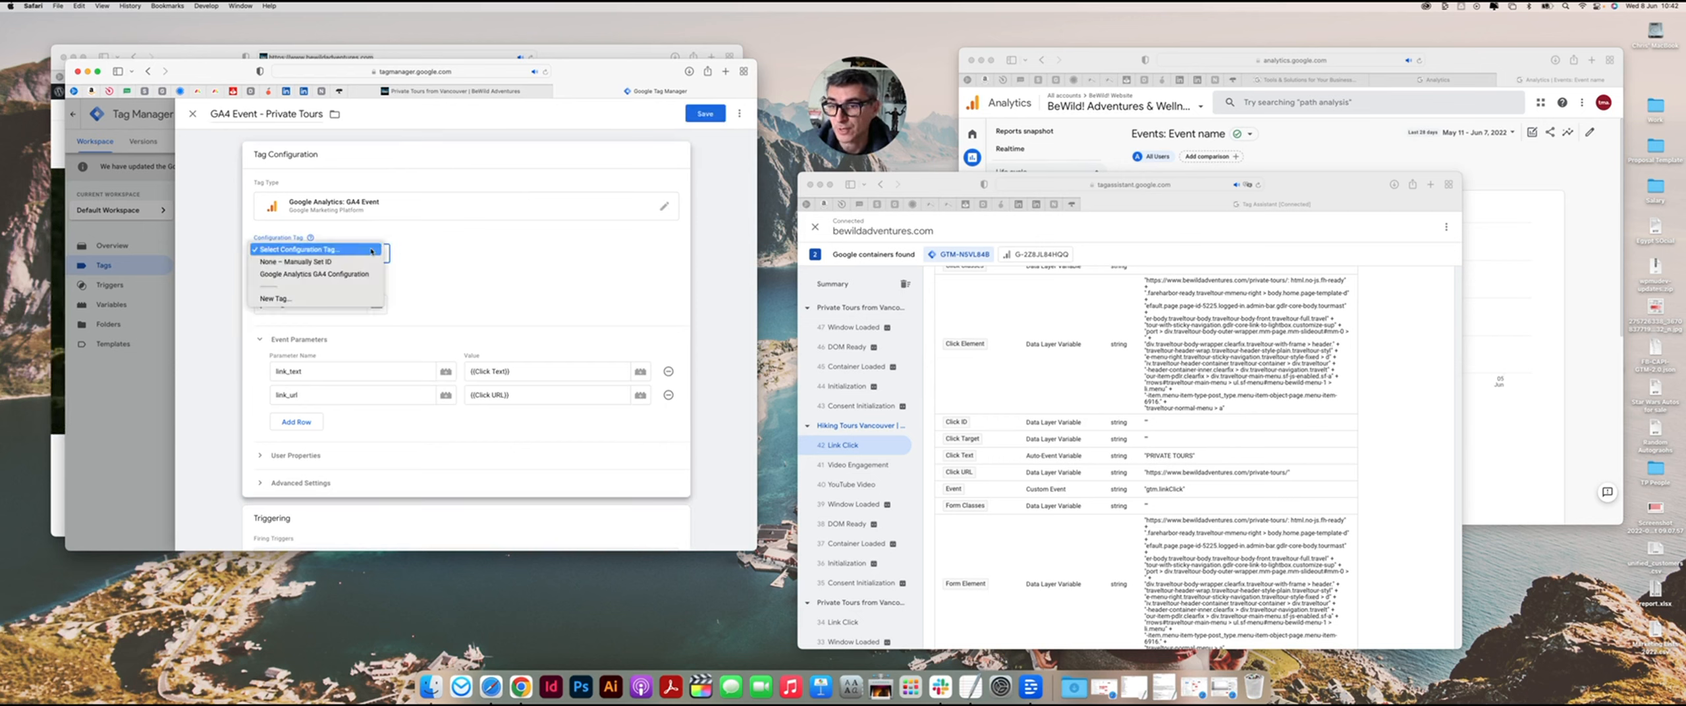
left_click(311, 274)
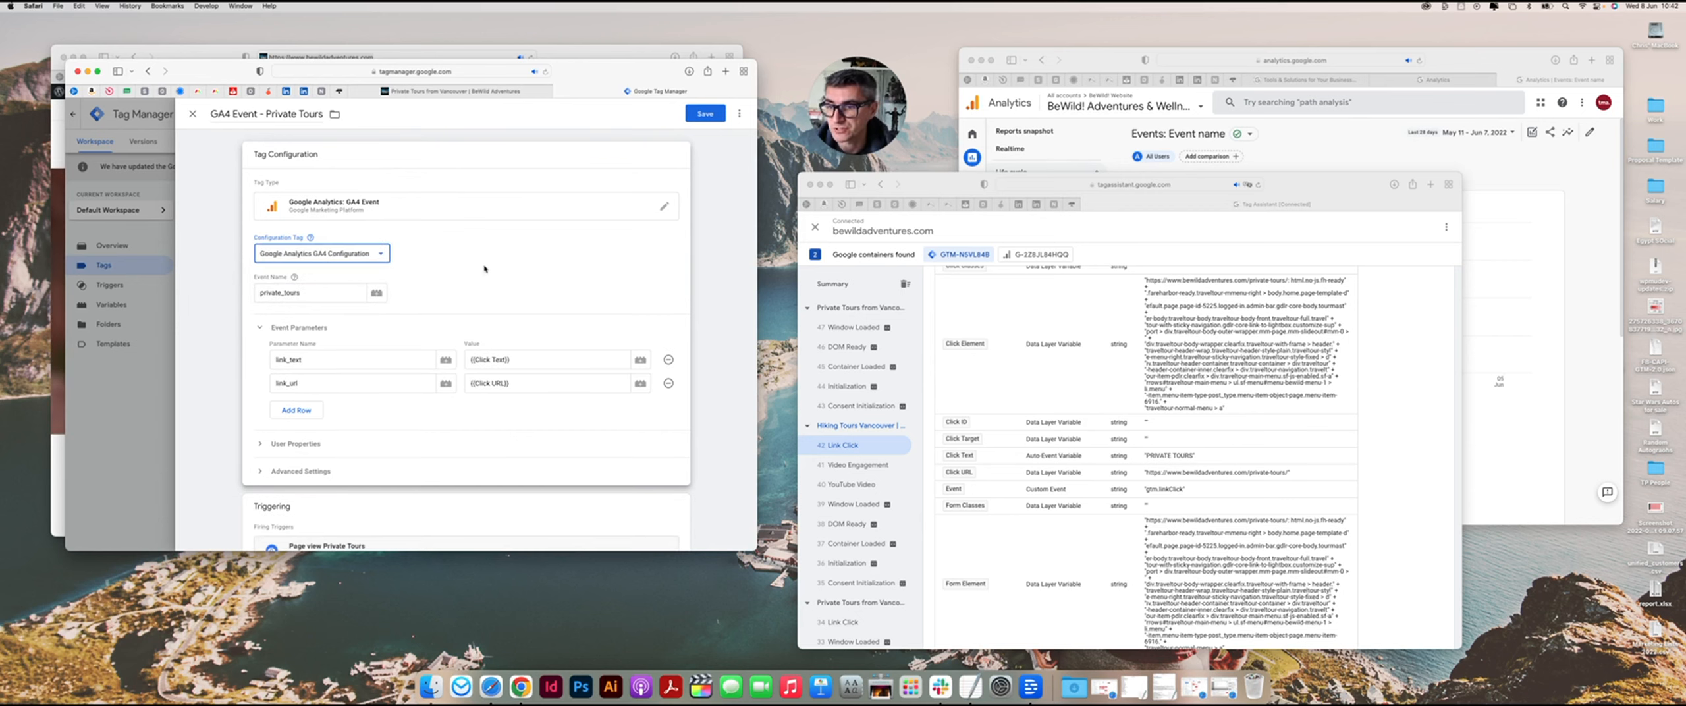
scroll(534, 270, "down", 1)
left_click(704, 116)
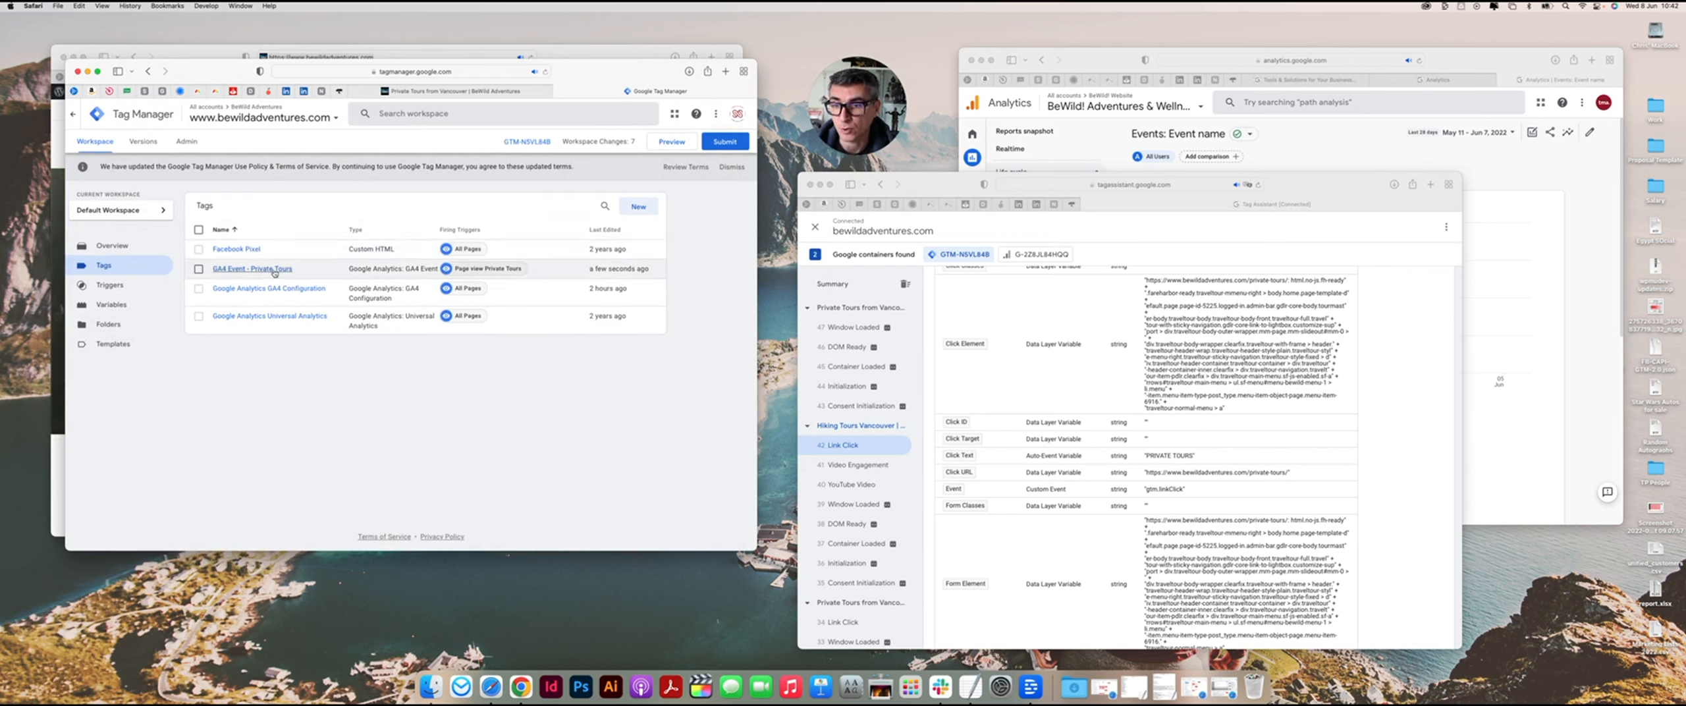
Step: Switch to the site's WordPress dashboard, search its pages for "thank" and view the "Thanks for your enquiry" page
left_click(572, 54)
left_click(129, 92)
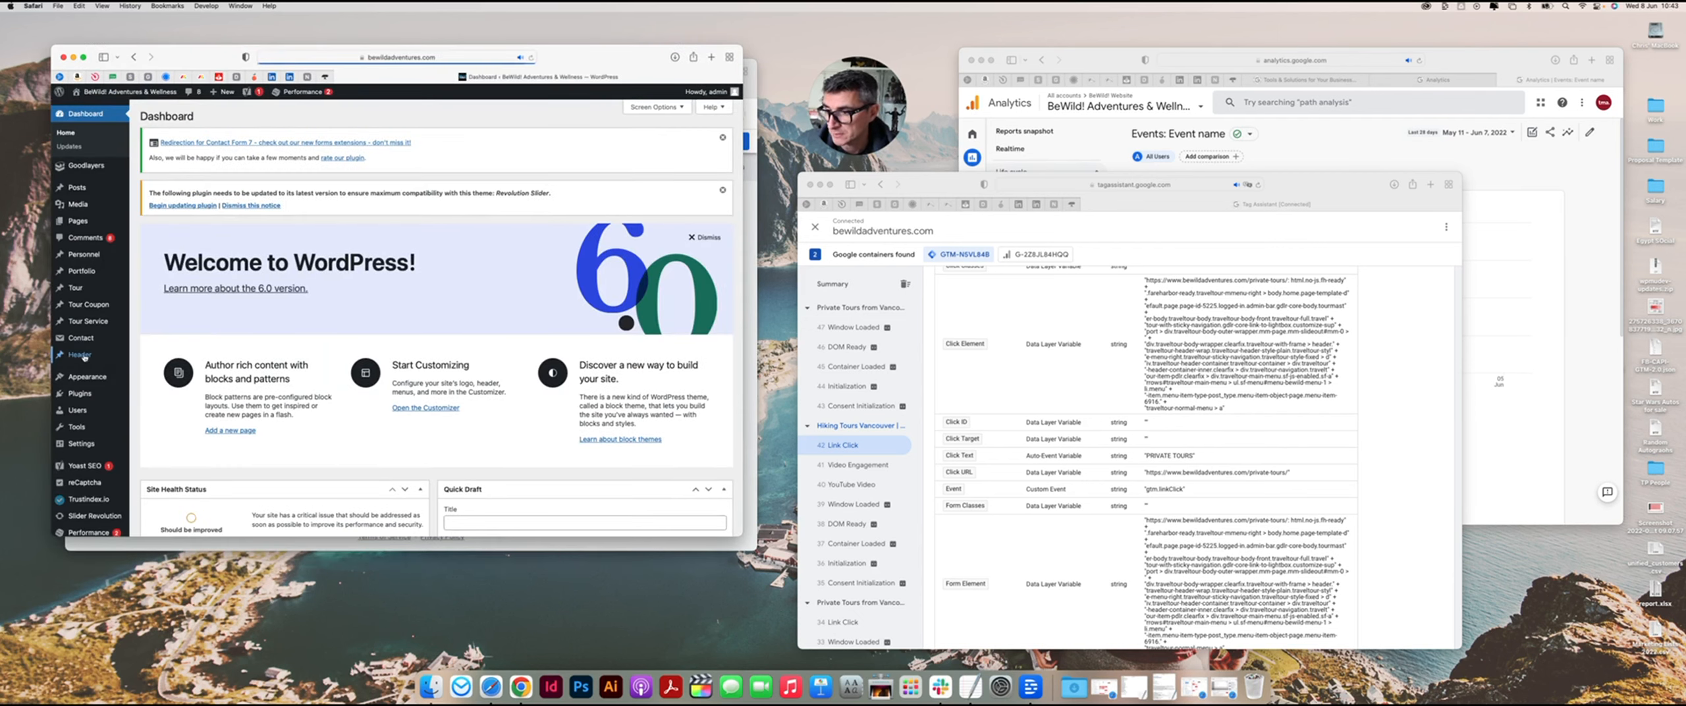
left_click(74, 219)
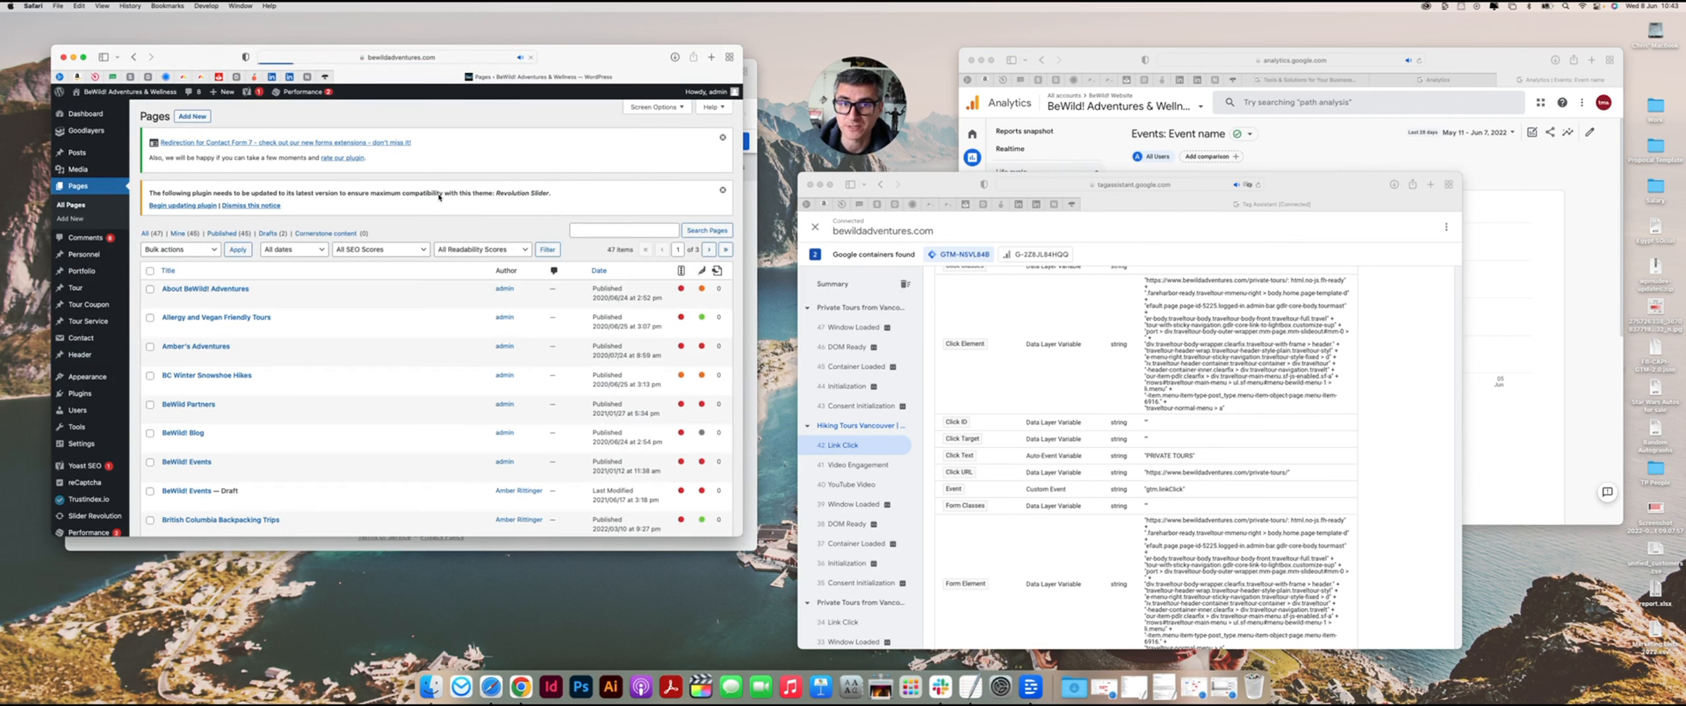
left_click(632, 231)
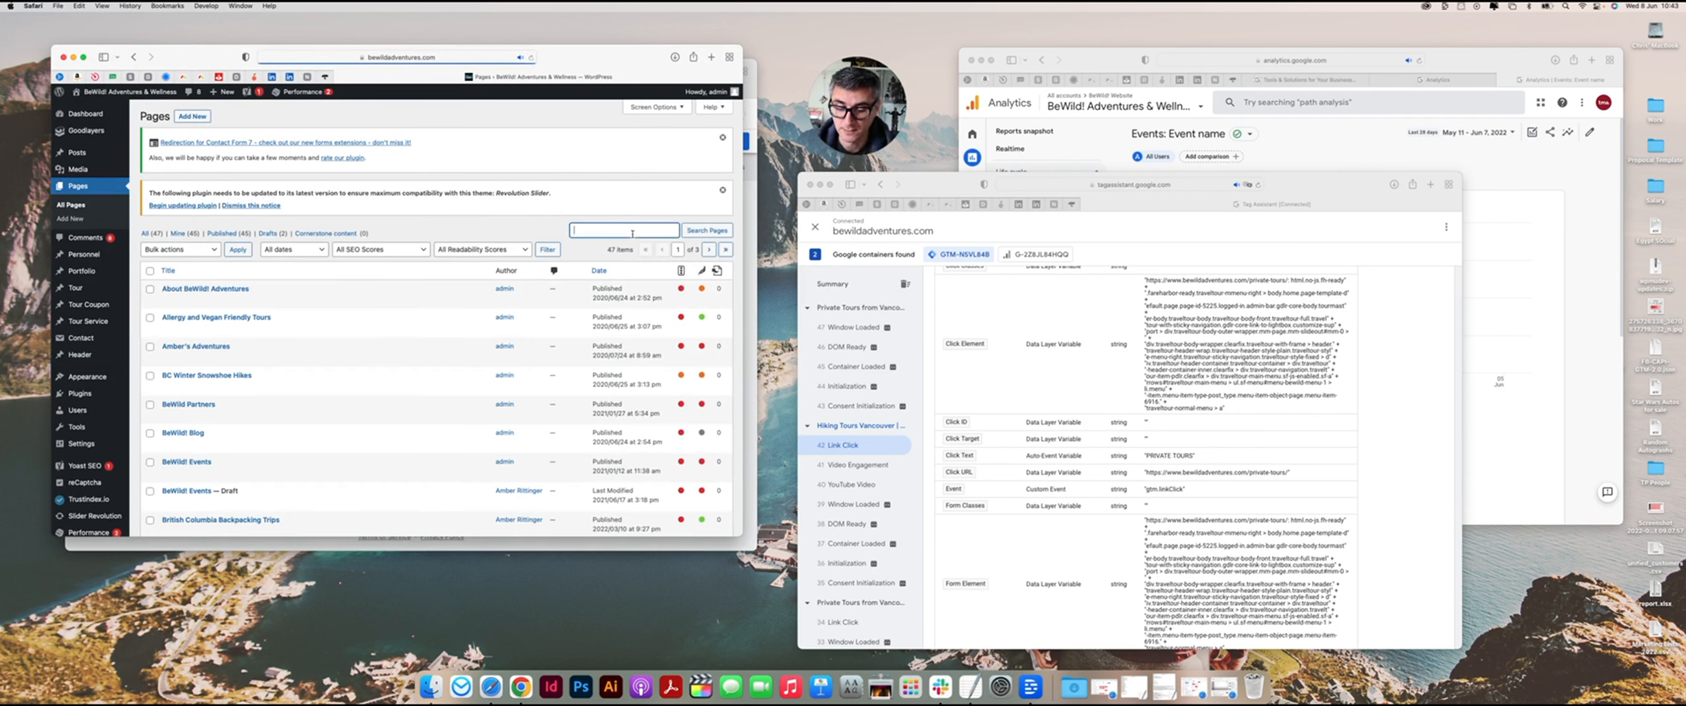
type("thanks")
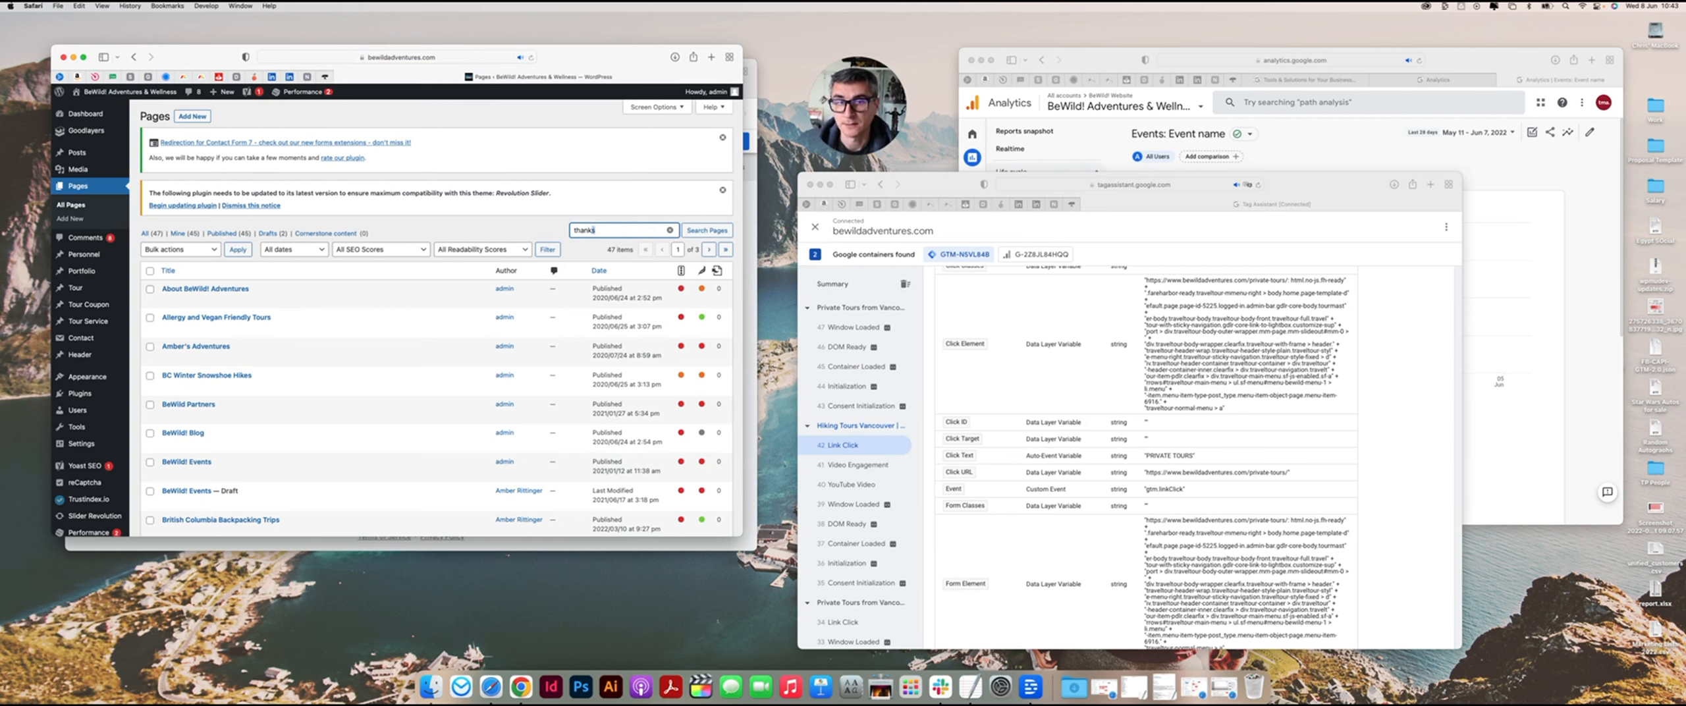
scroll(604, 185, "down", 3)
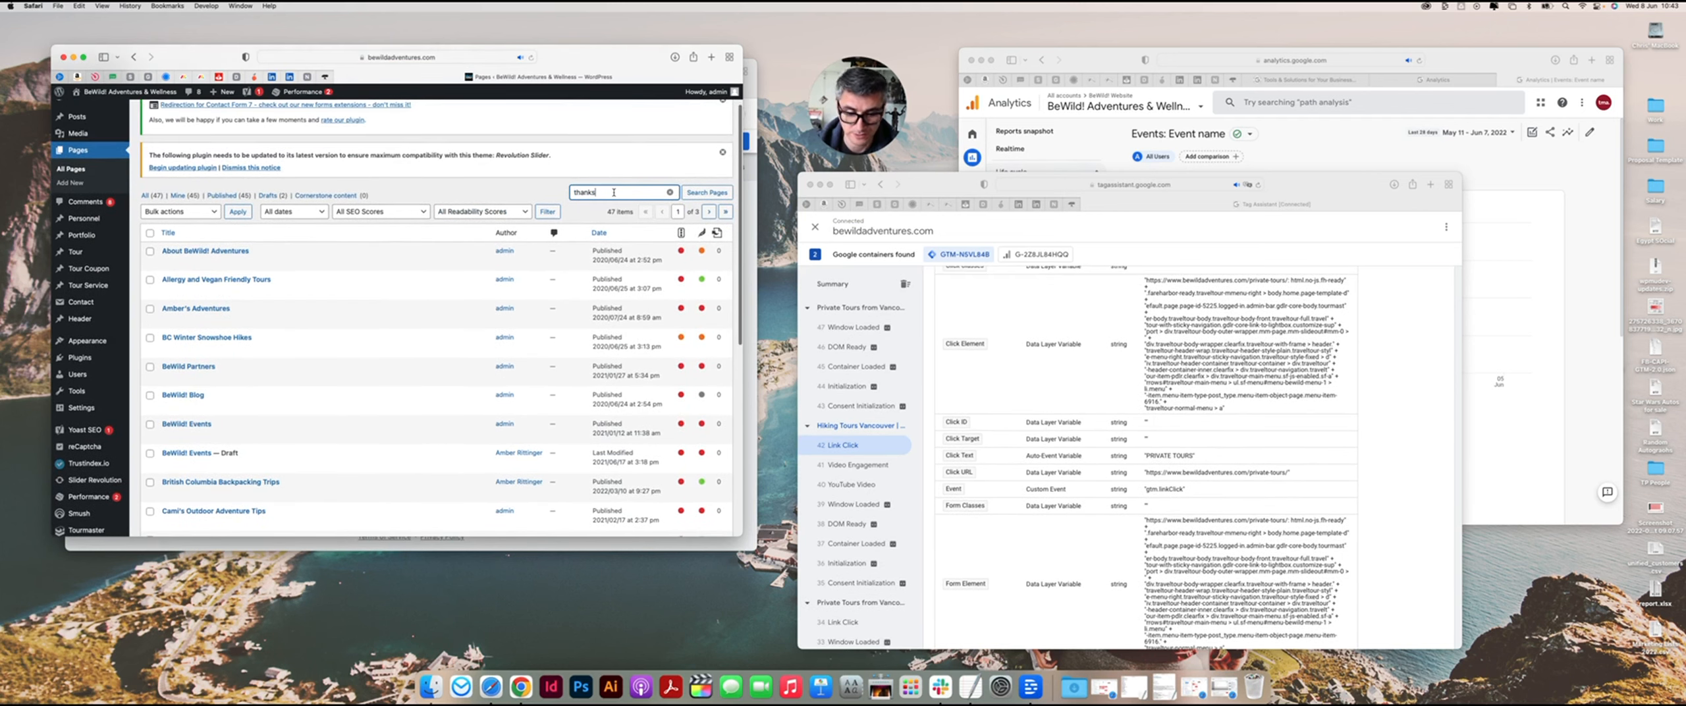
key("Return")
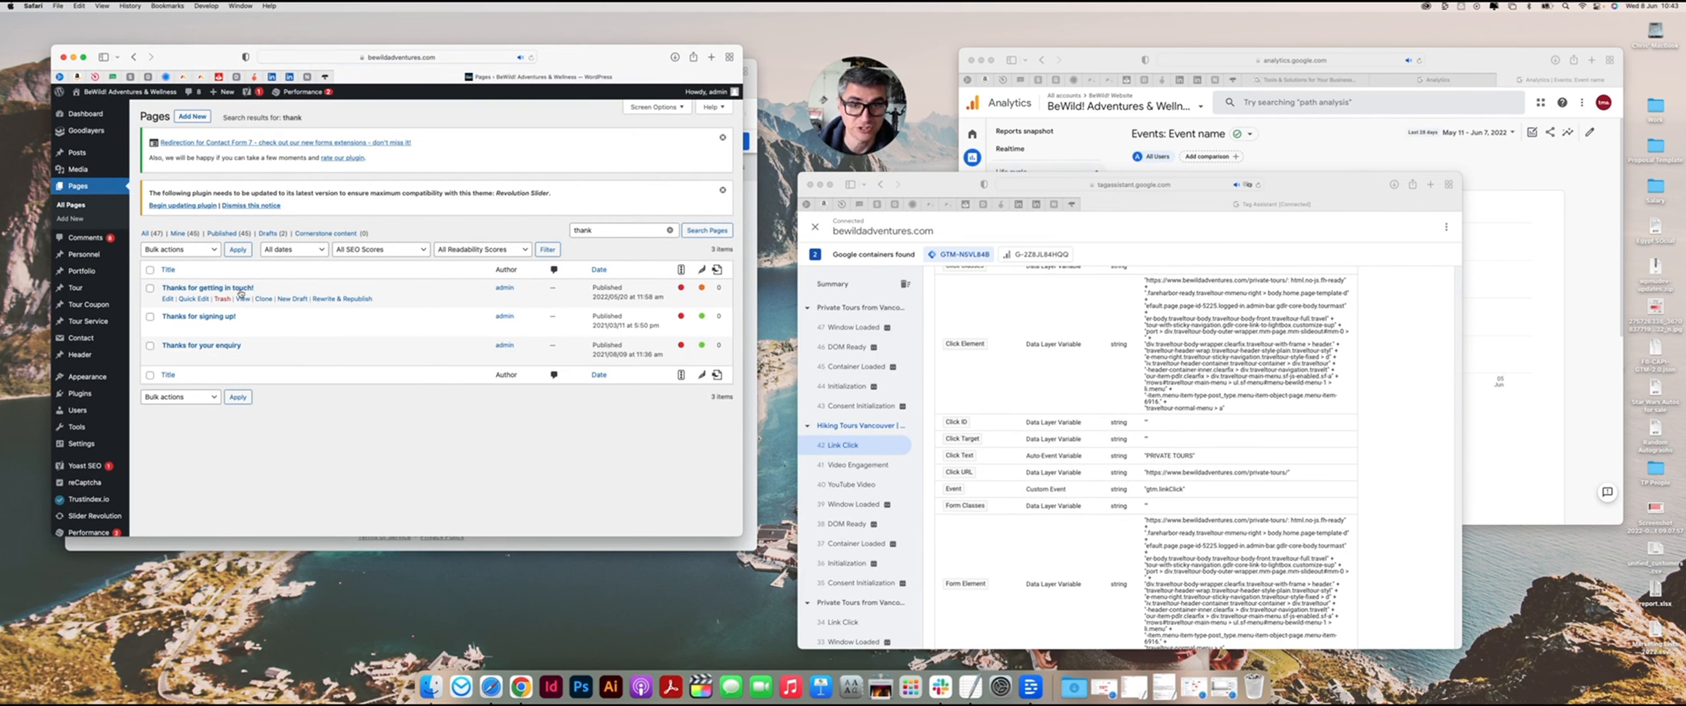
left_click(243, 356)
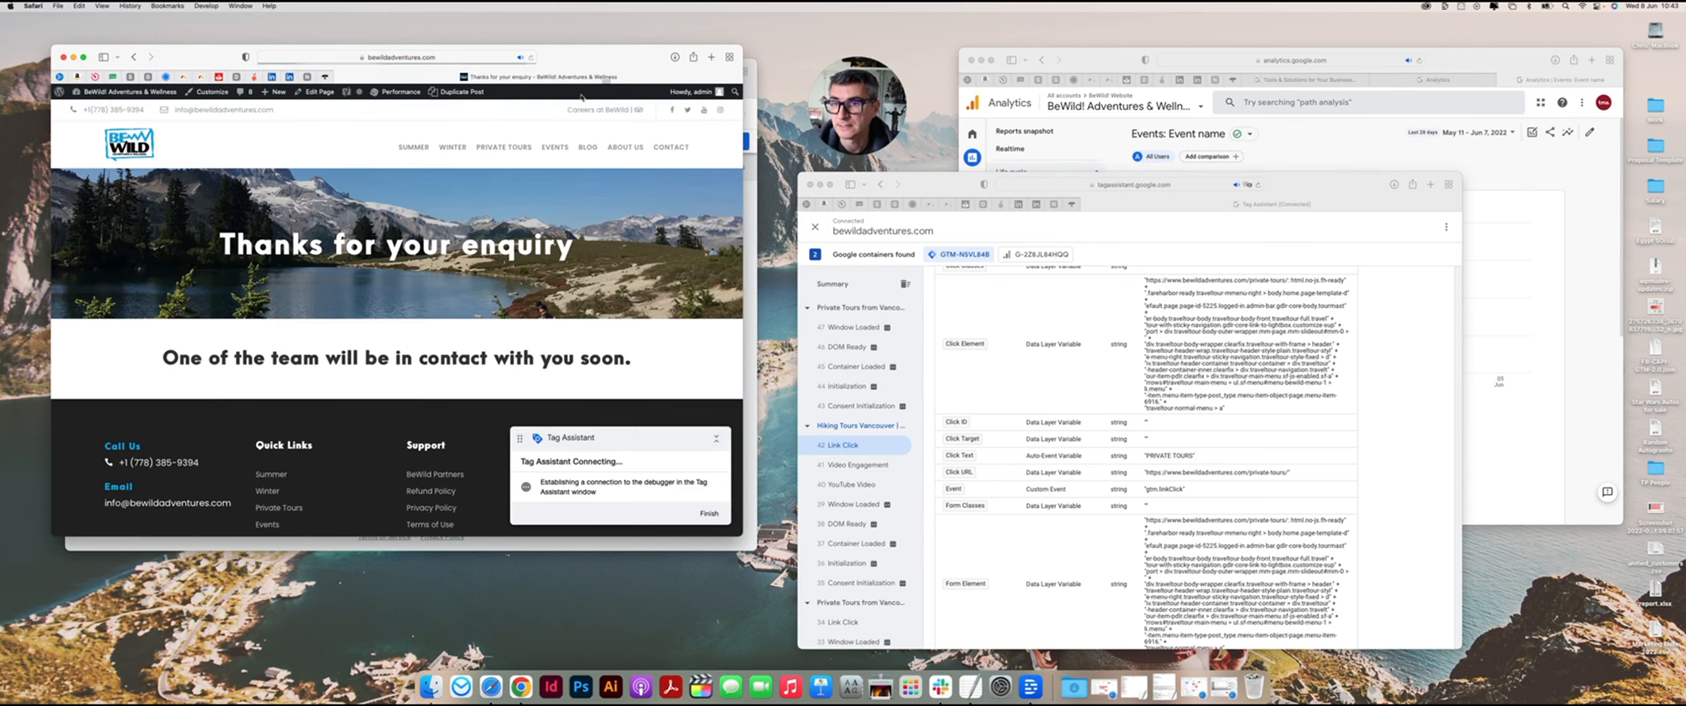
Step: Copy the full web address of the "Thanks for your enquiry" page
left_click(456, 58)
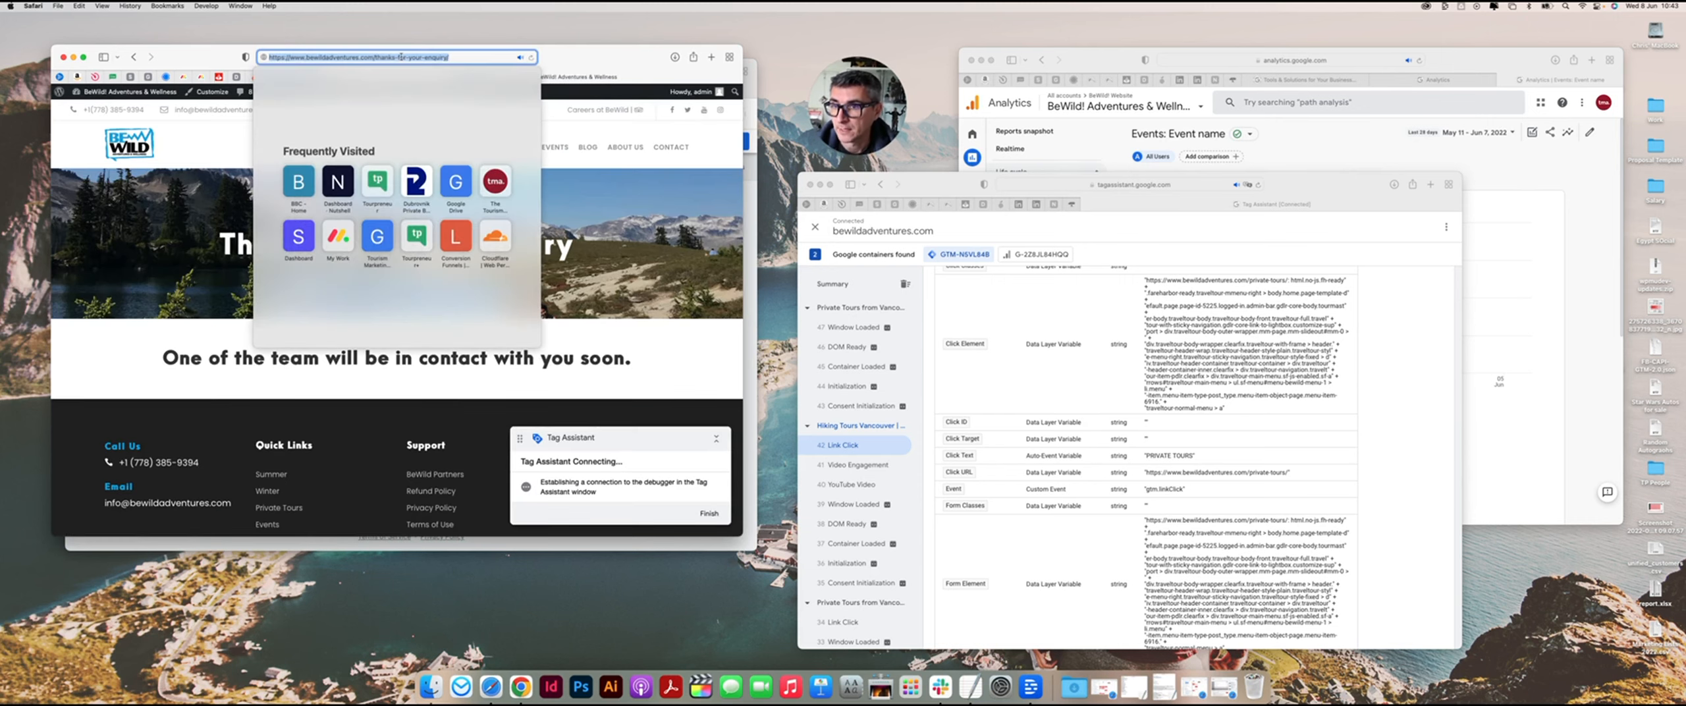
left_click(397, 58)
left_click_drag(469, 58, 269, 57)
Step: Return to Google Tag Manager and create a new GA4 Event tag using Google Analytics GA4 Configuration as its configuration tag
left_click(751, 204)
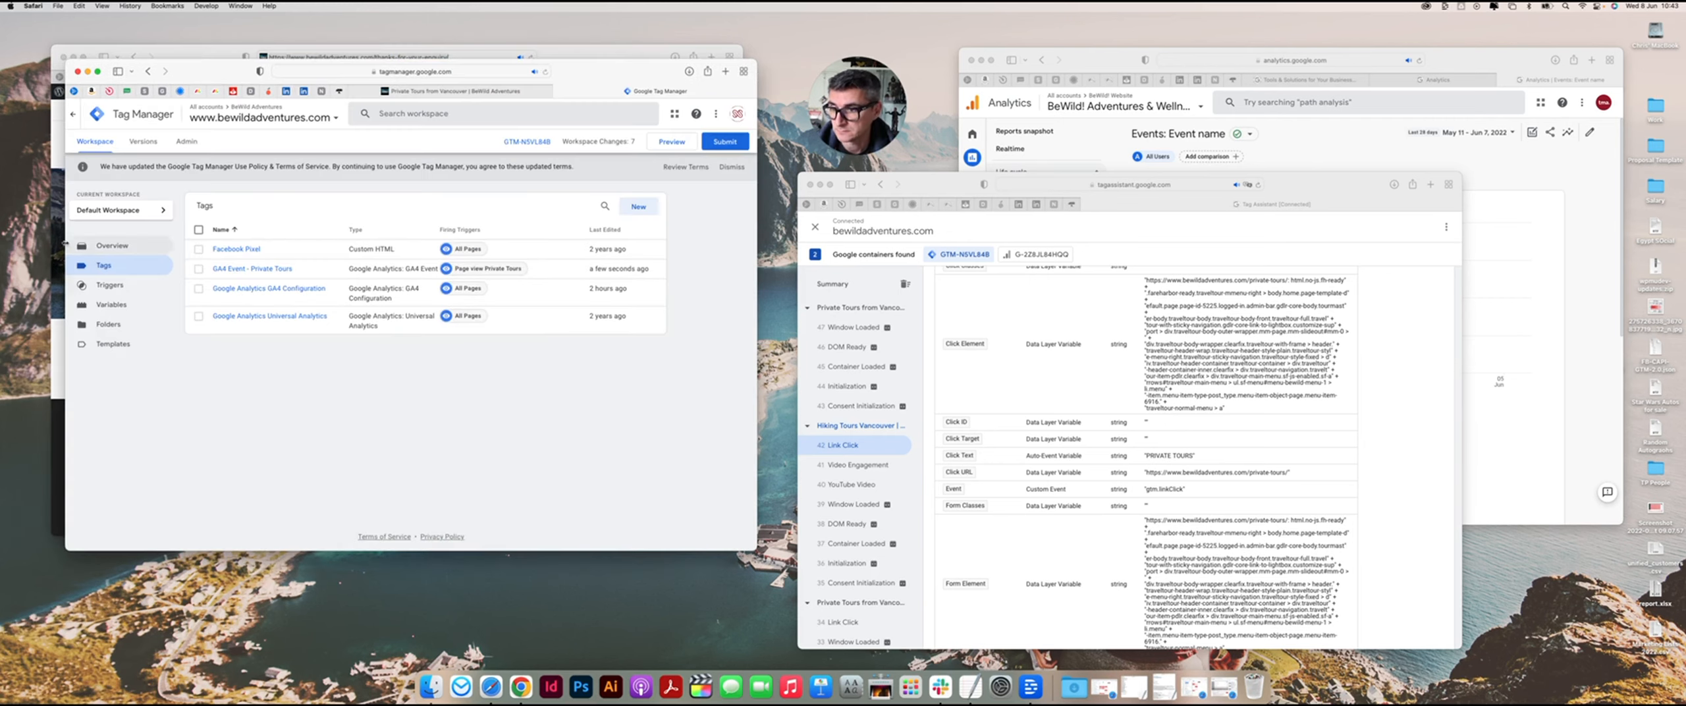
left_click(648, 207)
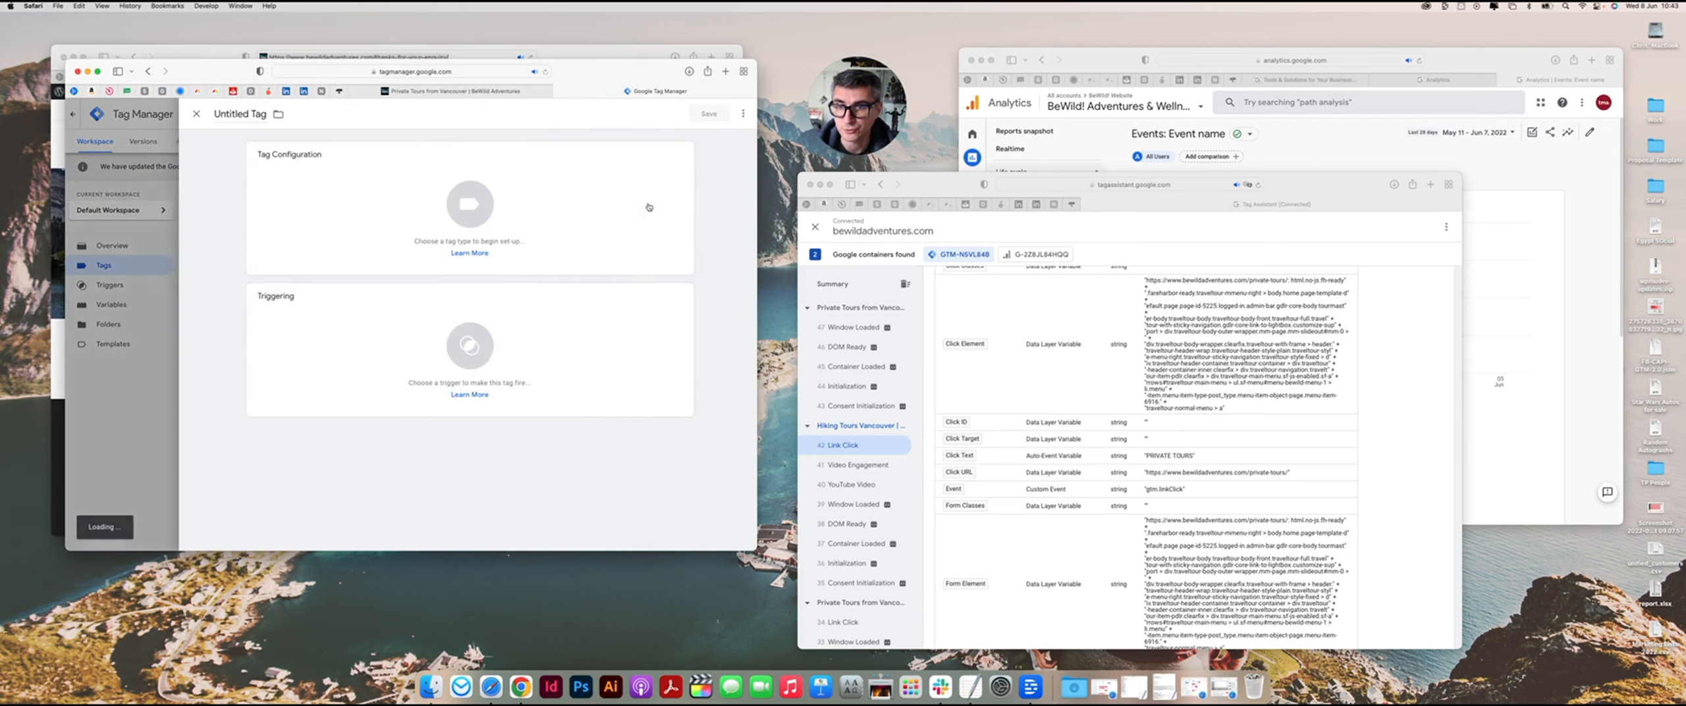
left_click(596, 219)
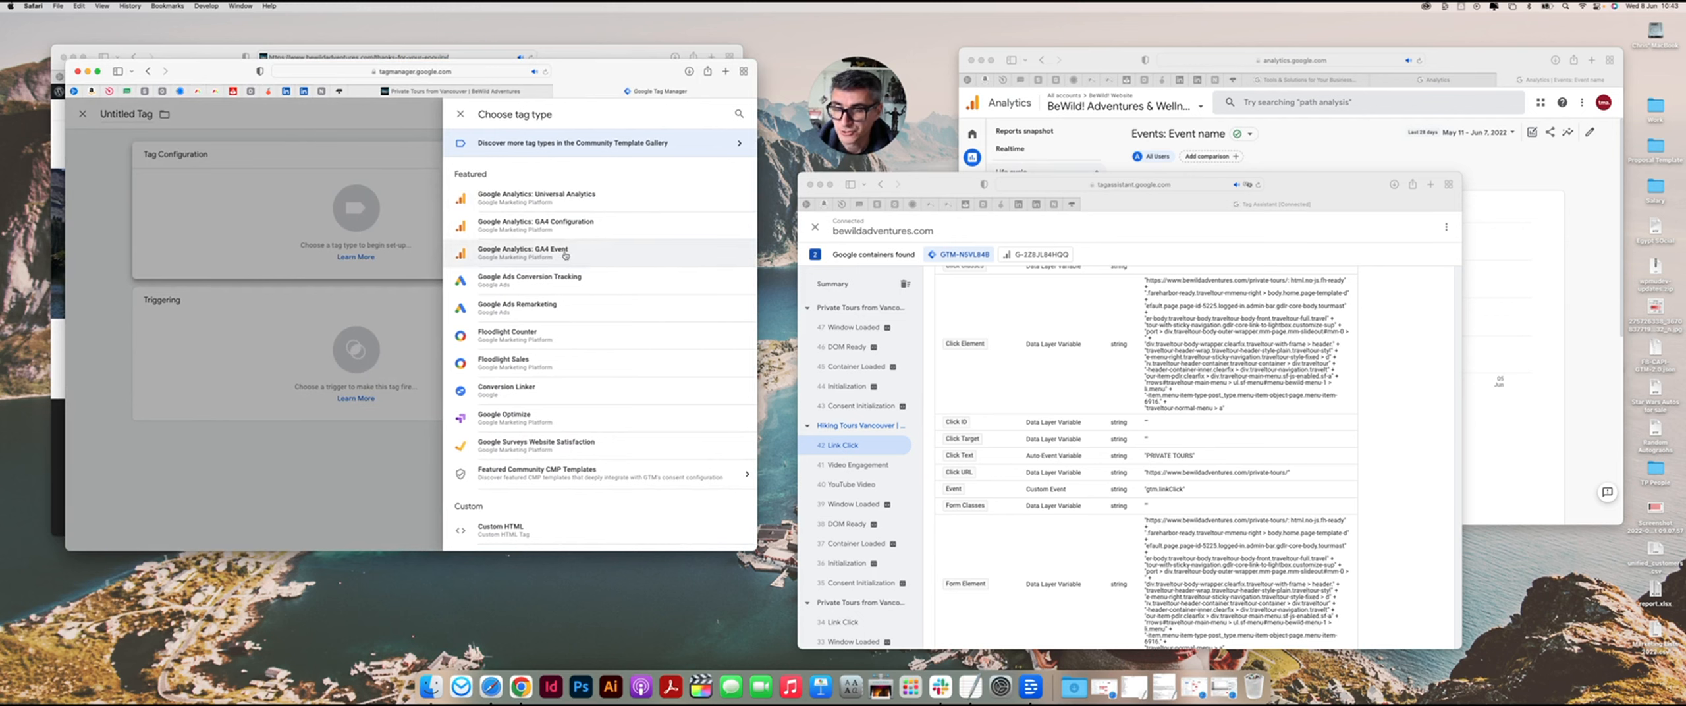
left_click(565, 255)
left_click(382, 254)
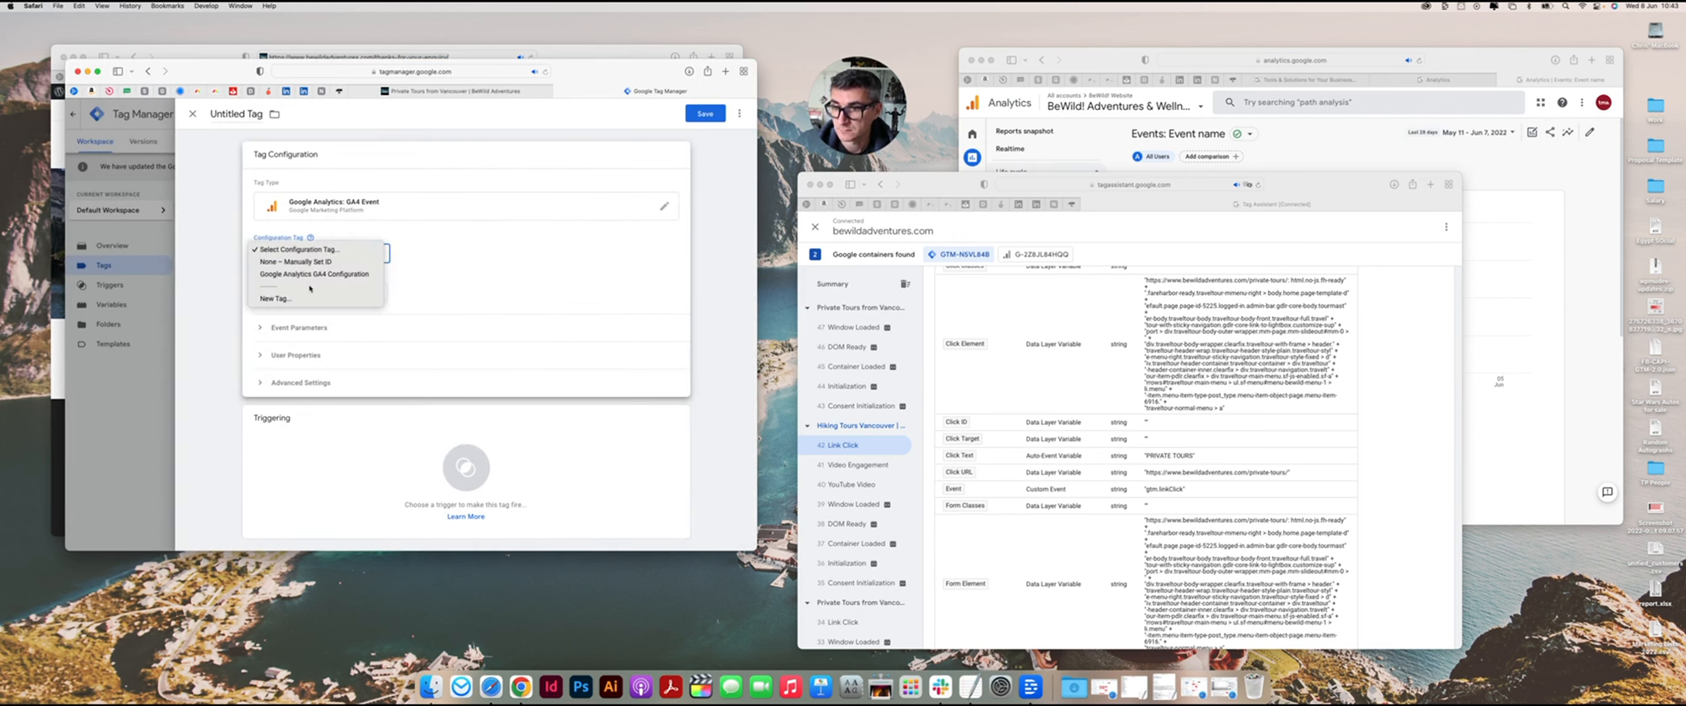
left_click(309, 270)
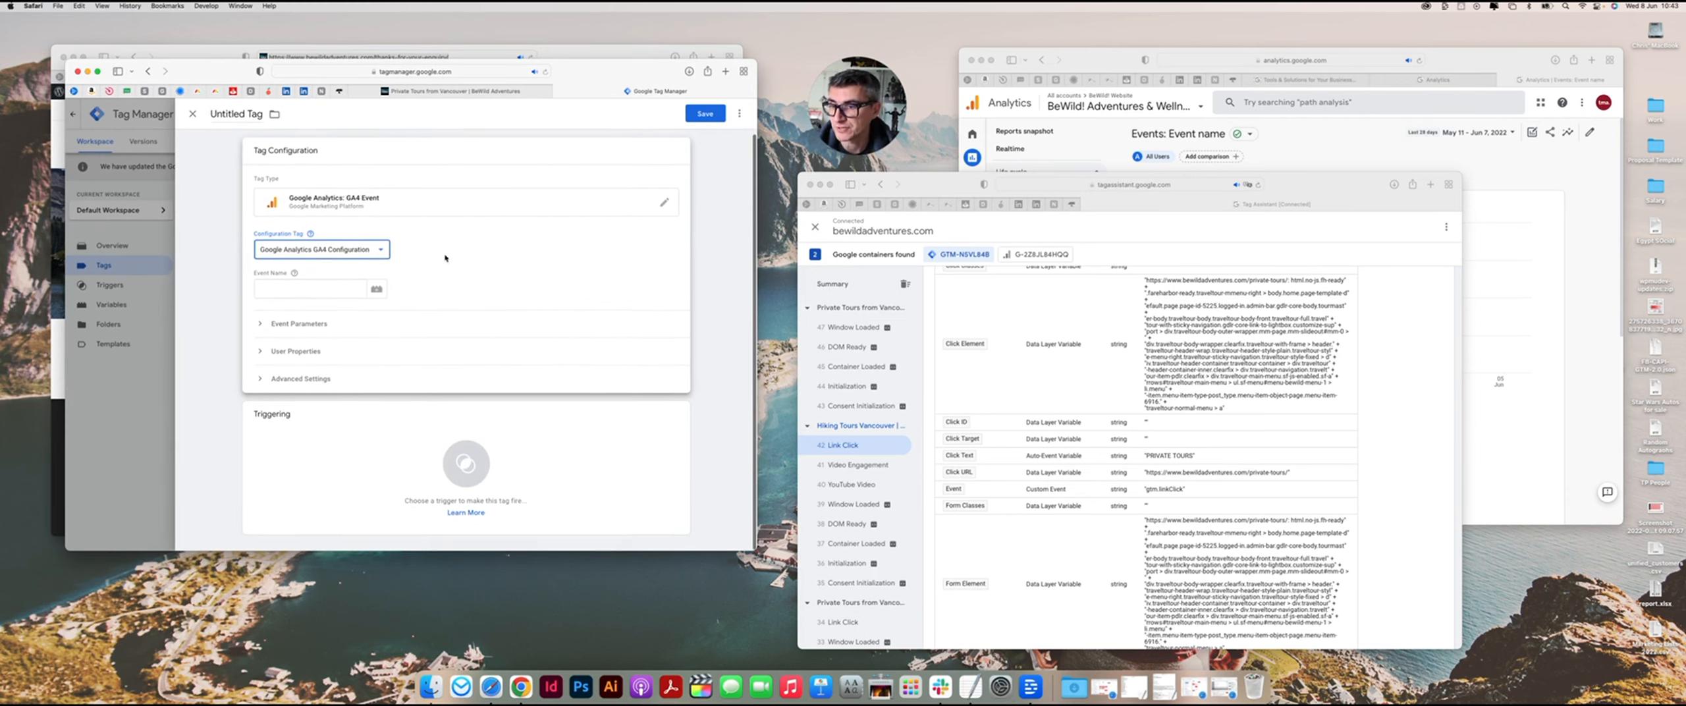
Step: Set the new tag's event name to custom_tour_enquiry and expand its event parameters
left_click(302, 290)
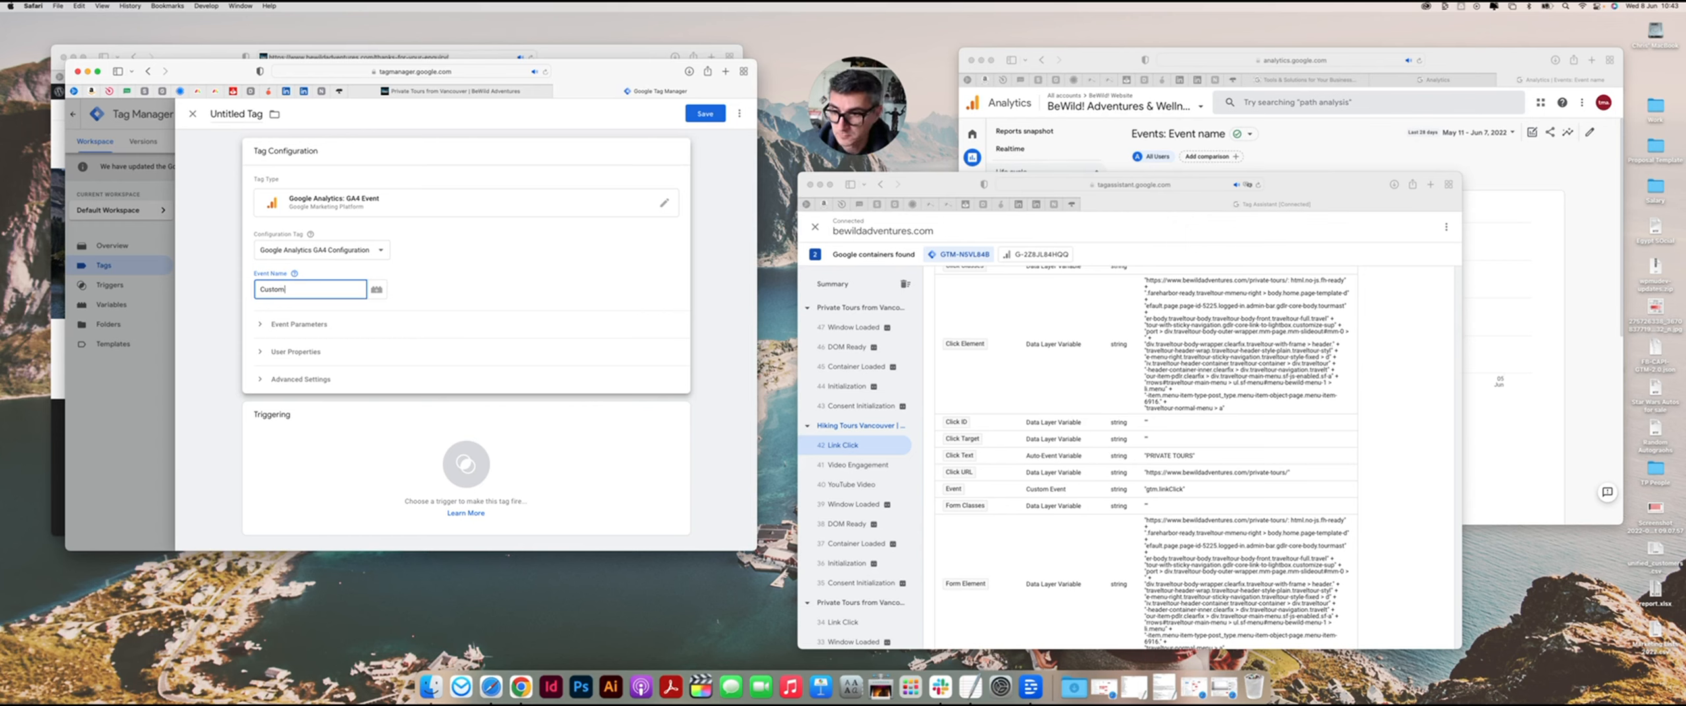
type("Cu")
key("BackSpace")
key("BackSpace")
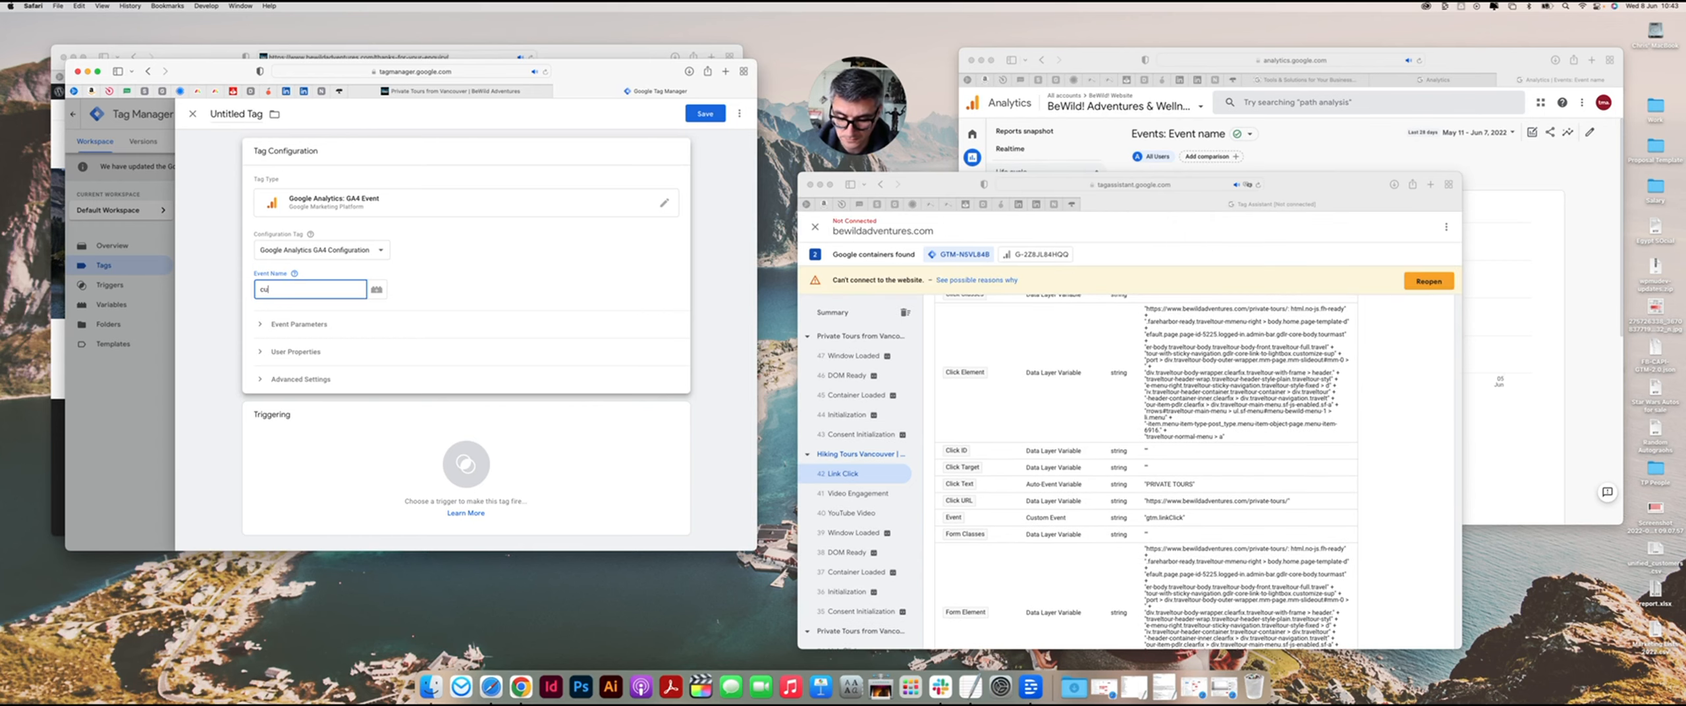
type("custom_")
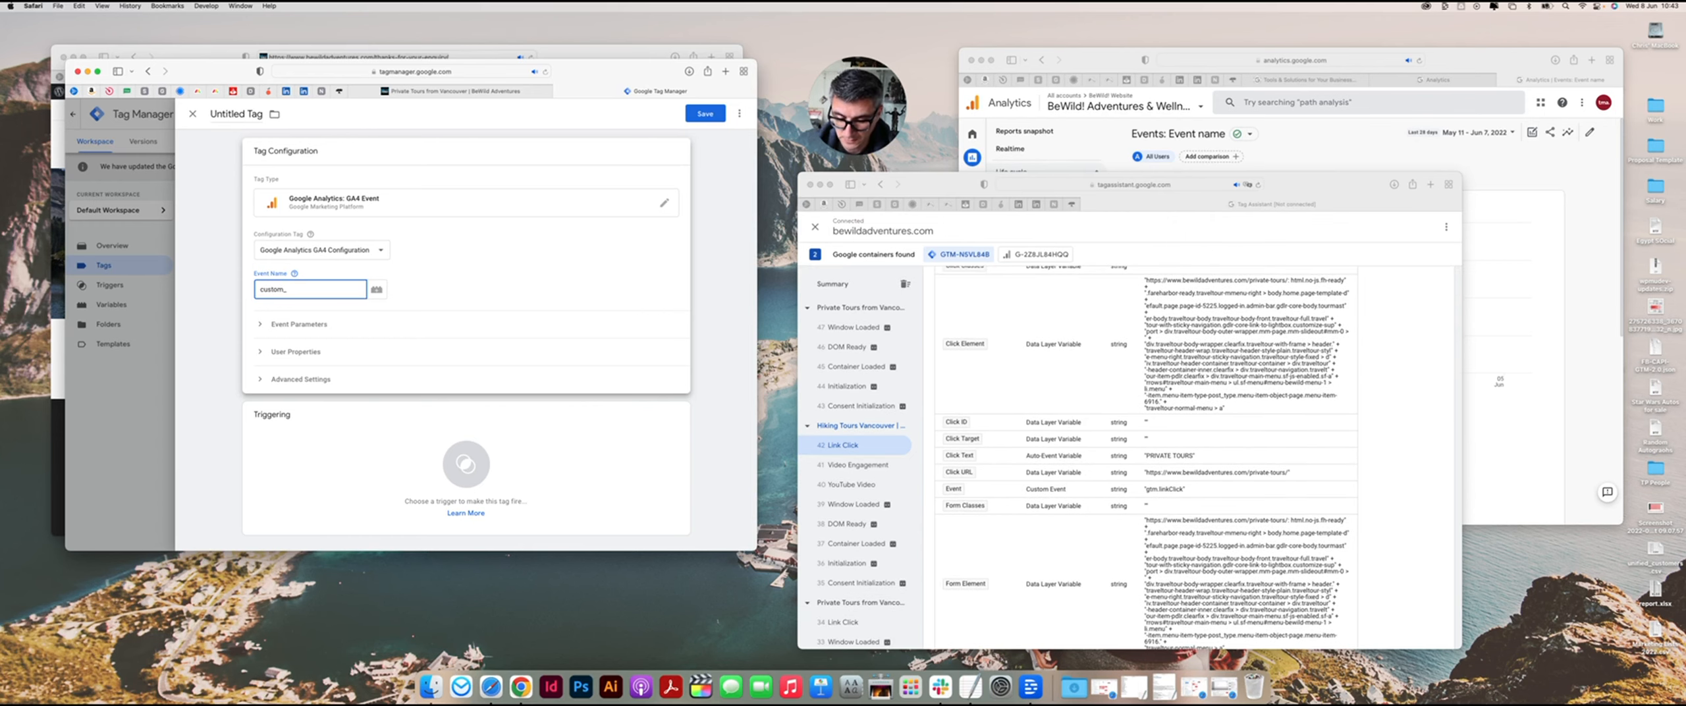
type("touer")
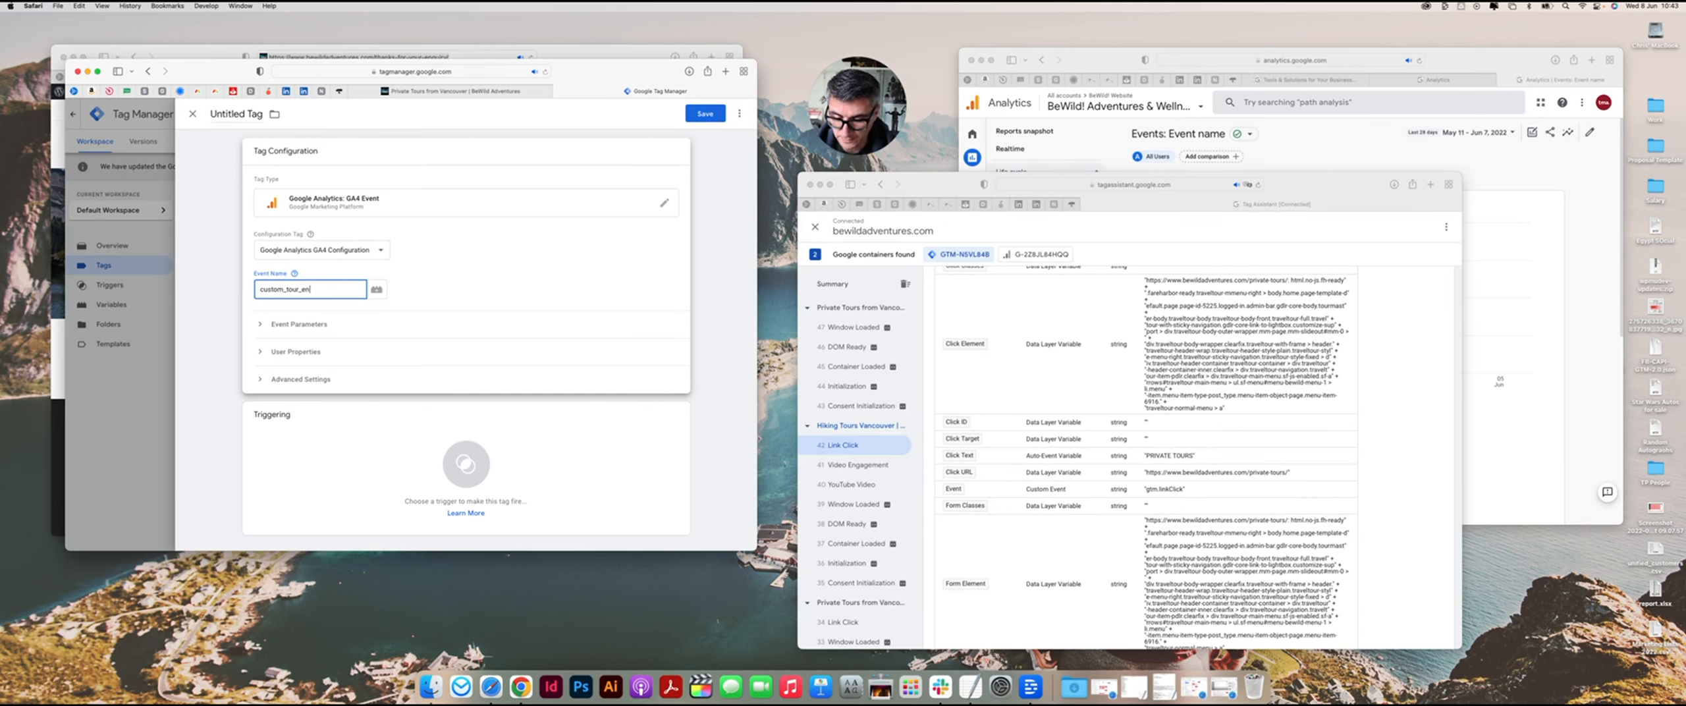
left_click(296, 324)
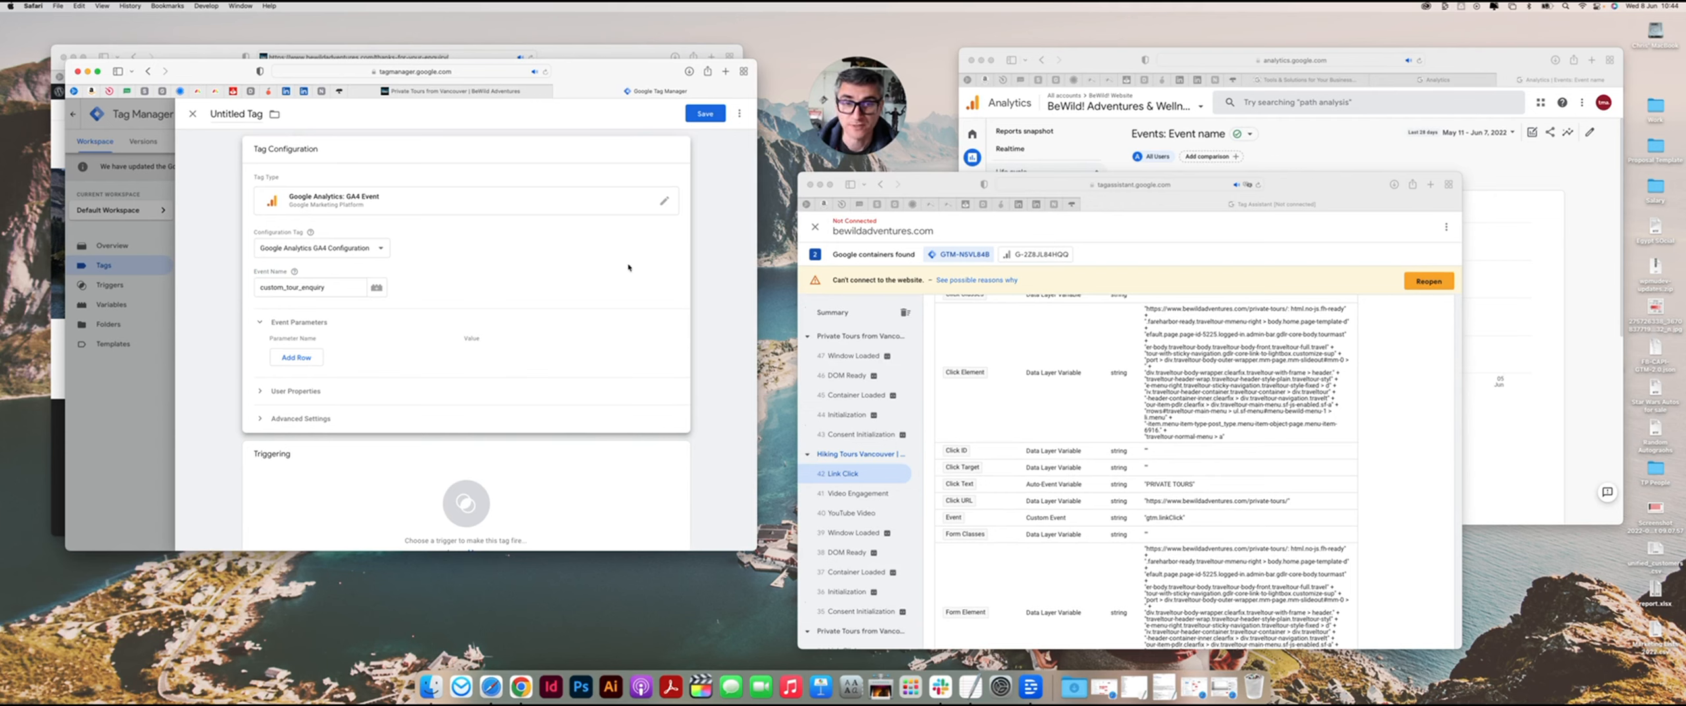
Step: Add an event parameter named page_view to the tag with the Page URL variable as its value
left_click(299, 360)
left_click(375, 353)
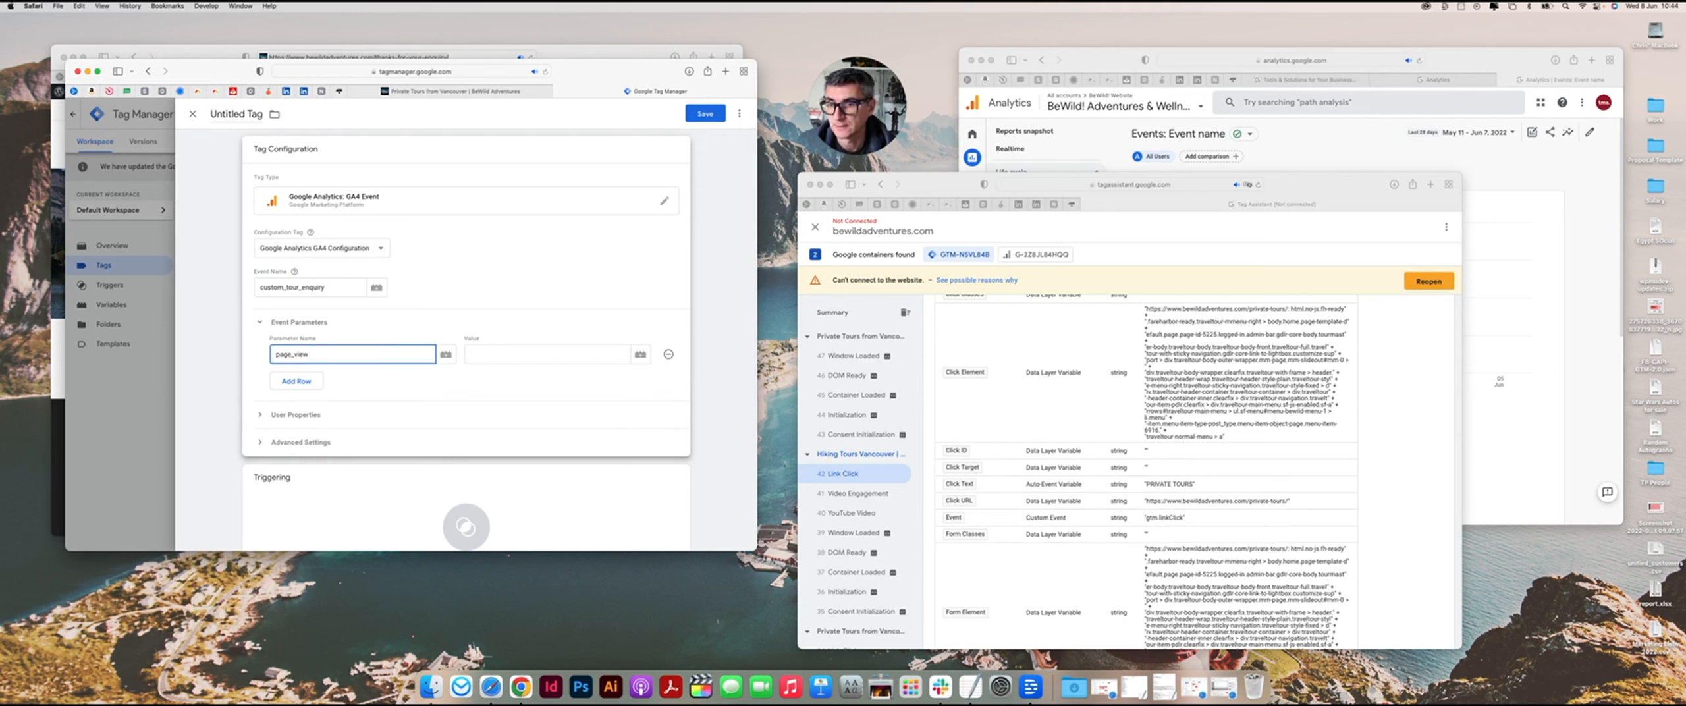
left_click(640, 355)
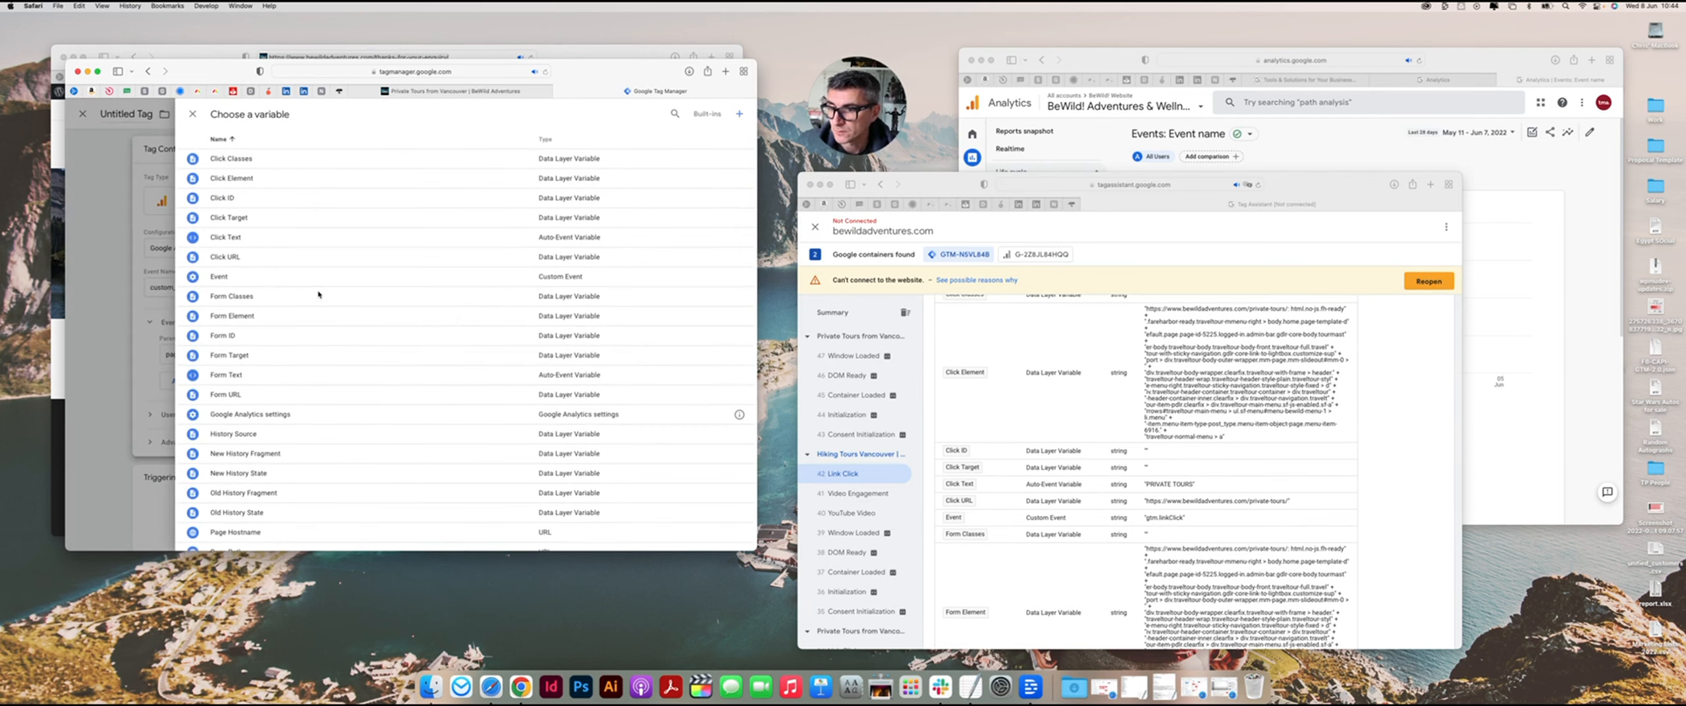
scroll(362, 347, "down", 2)
scroll(317, 259, "down", 4)
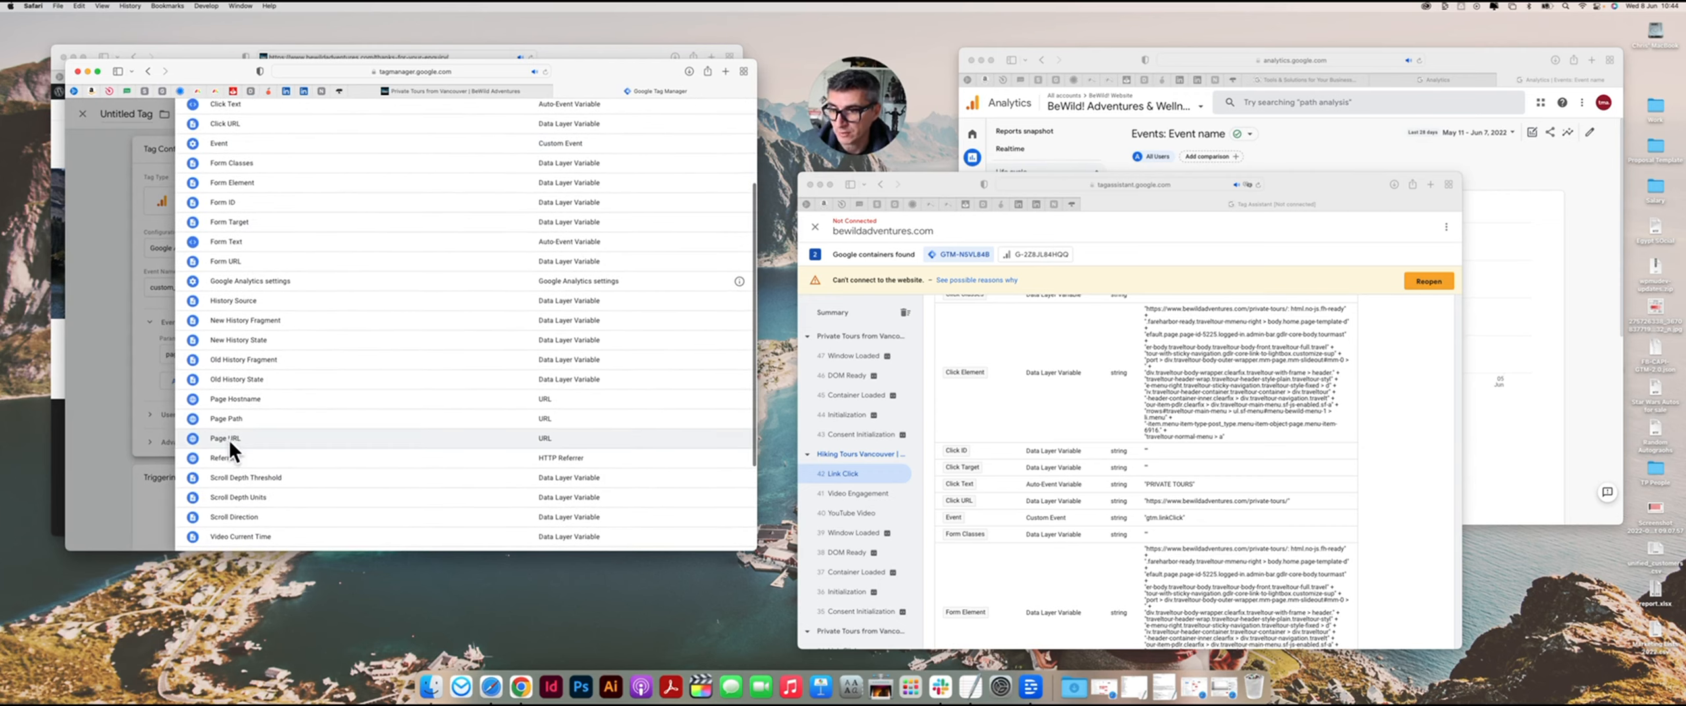
left_click(229, 439)
Step: Create a new Page View trigger for the tag and make it fire on some page views only
scroll(516, 407, "down", 2)
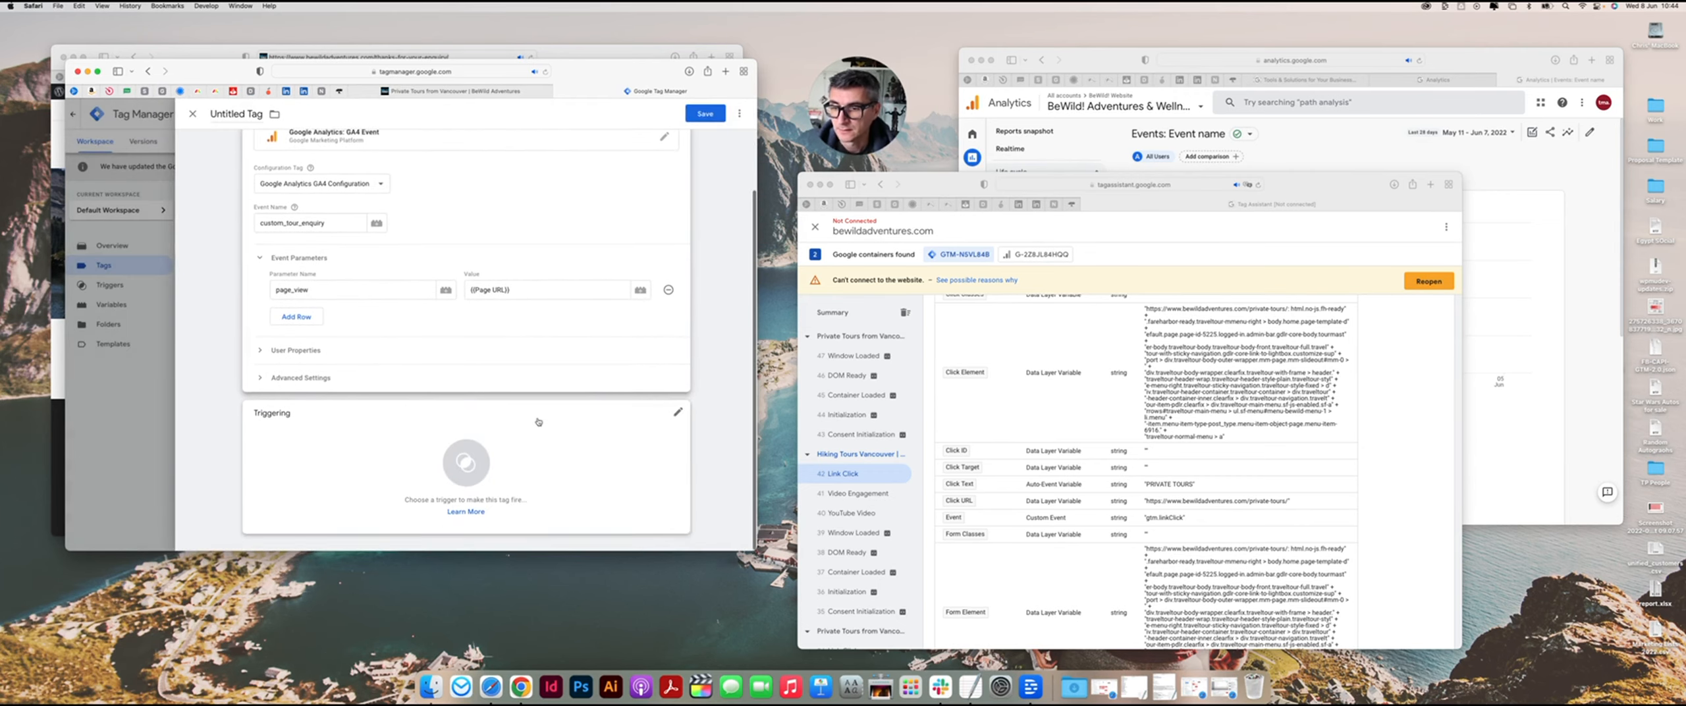
left_click(507, 405)
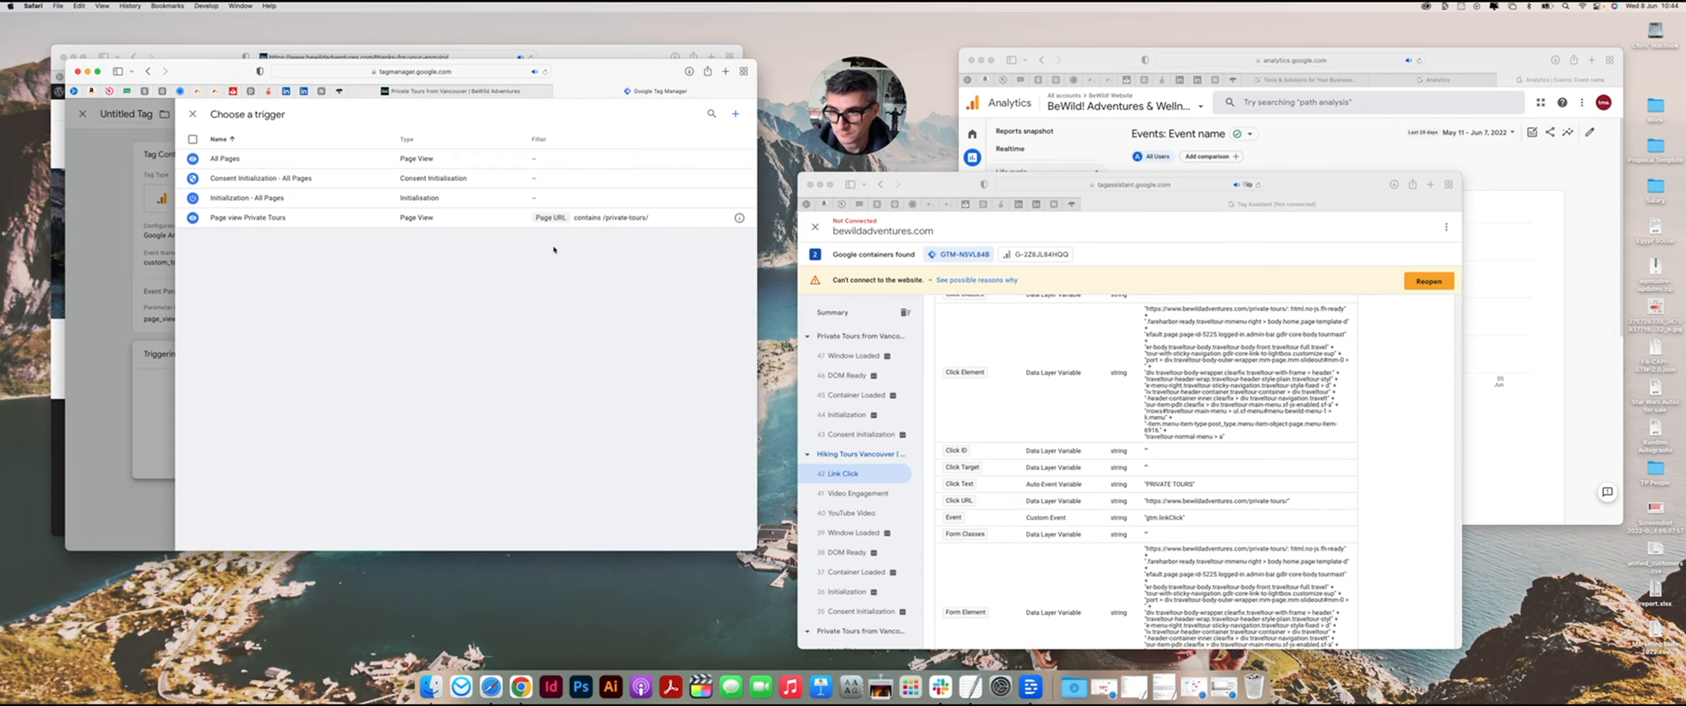
left_click(736, 113)
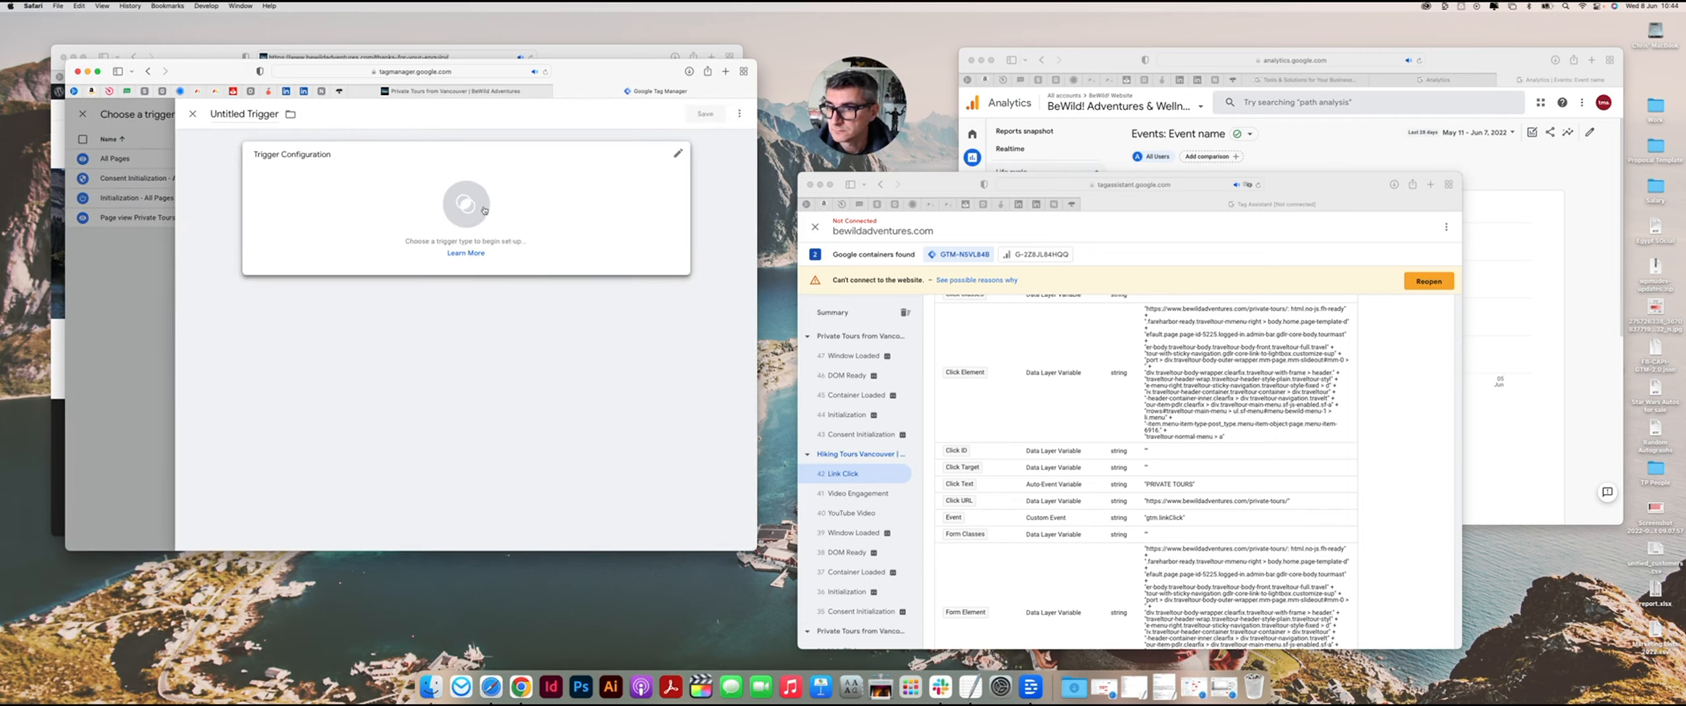
left_click(476, 202)
left_click(517, 226)
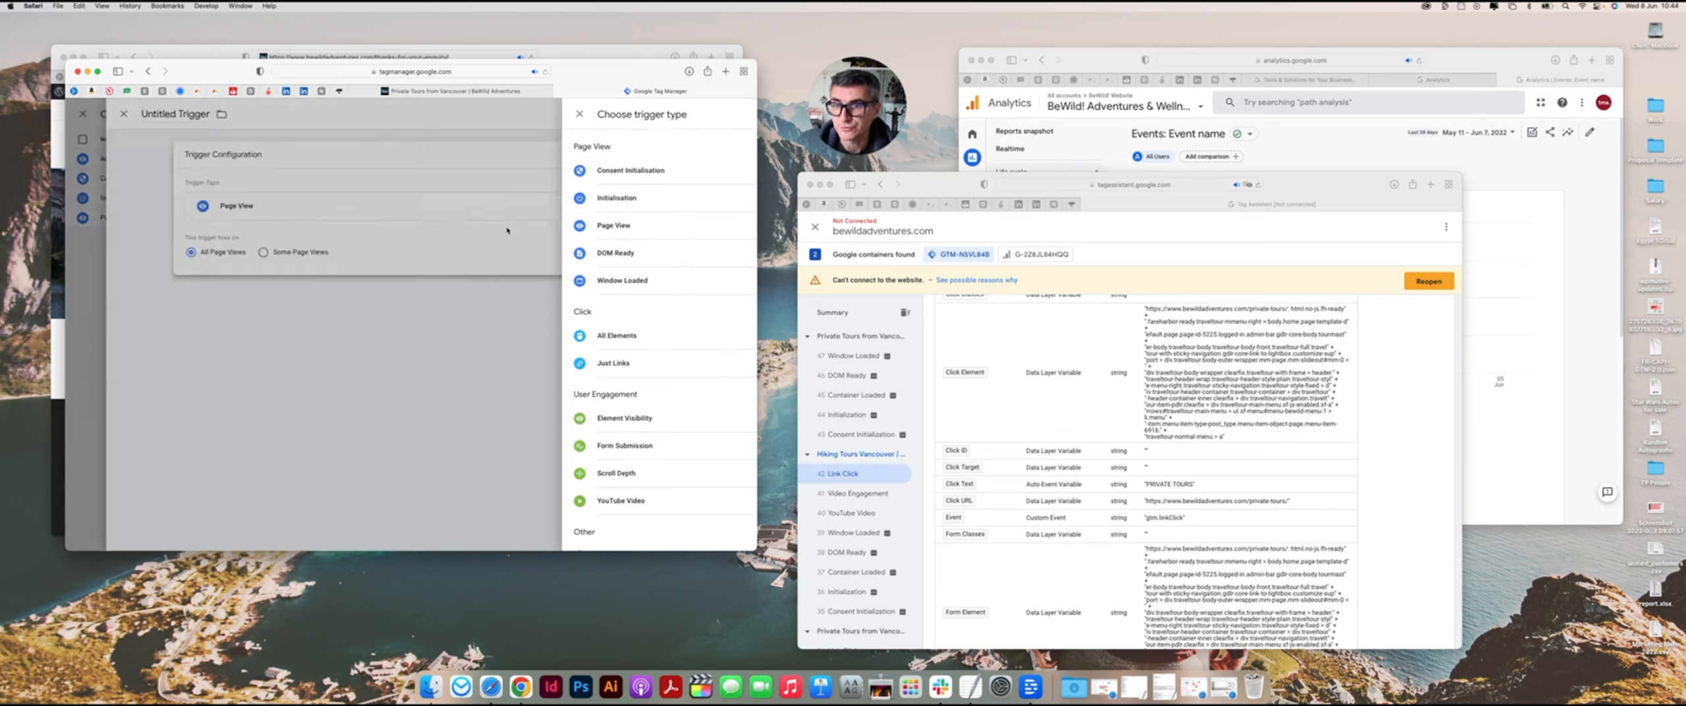
left_click(333, 257)
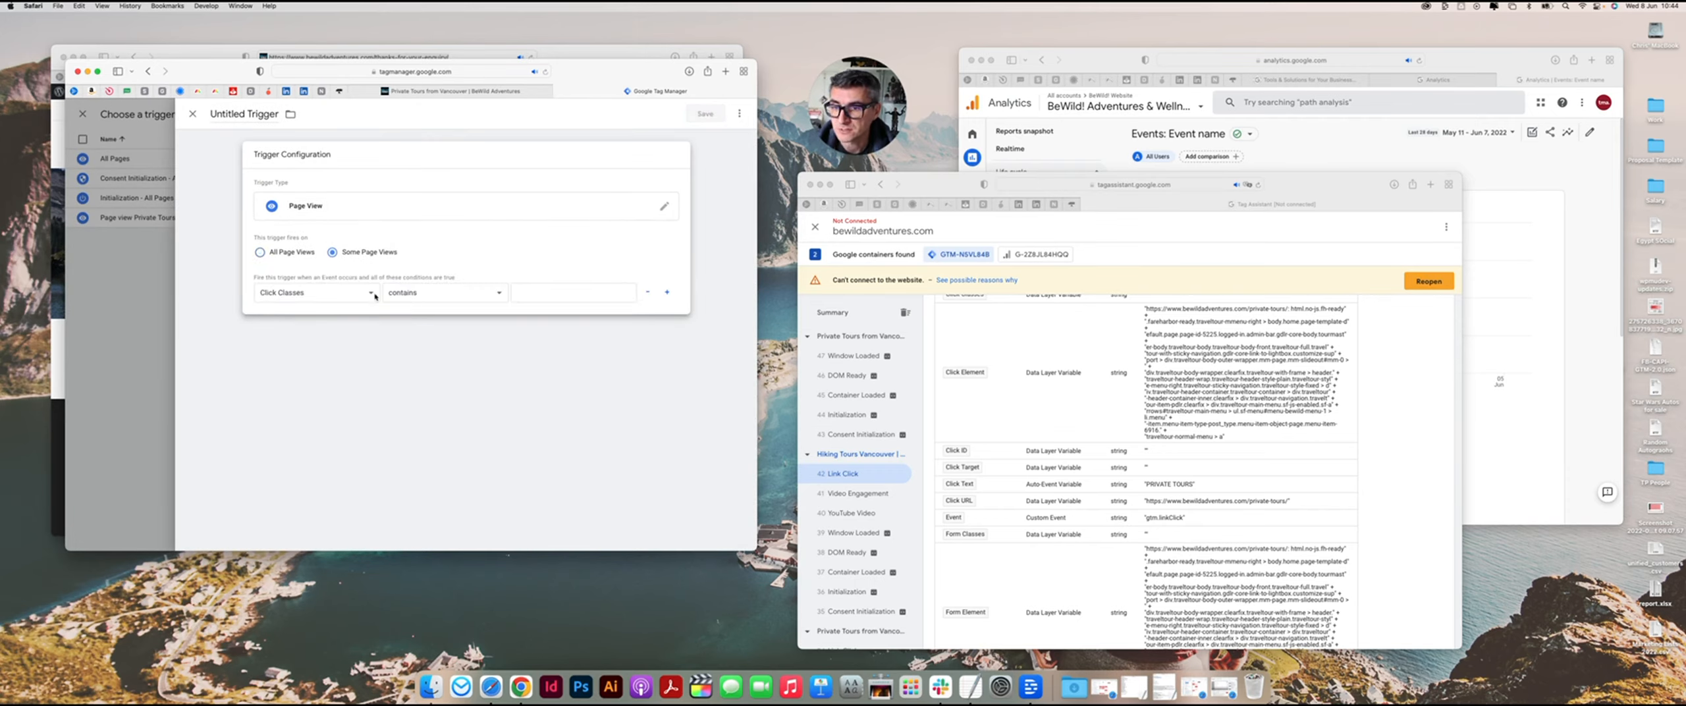
Step: Set the trigger condition to Page URL contains /thanks-for-your-enquiry/, copying the path from the open thank-you page's address
left_click(313, 292)
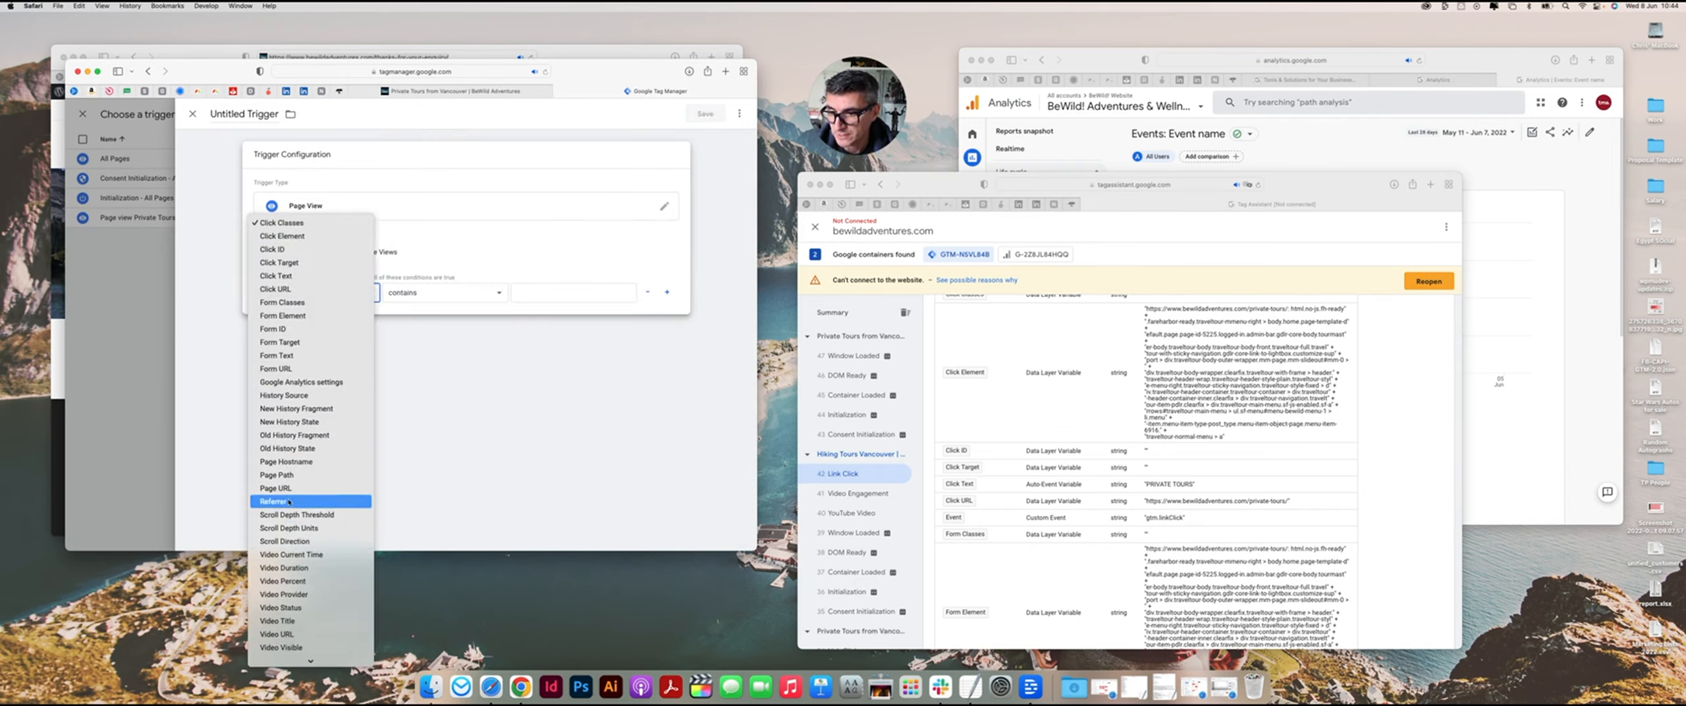
left_click(503, 277)
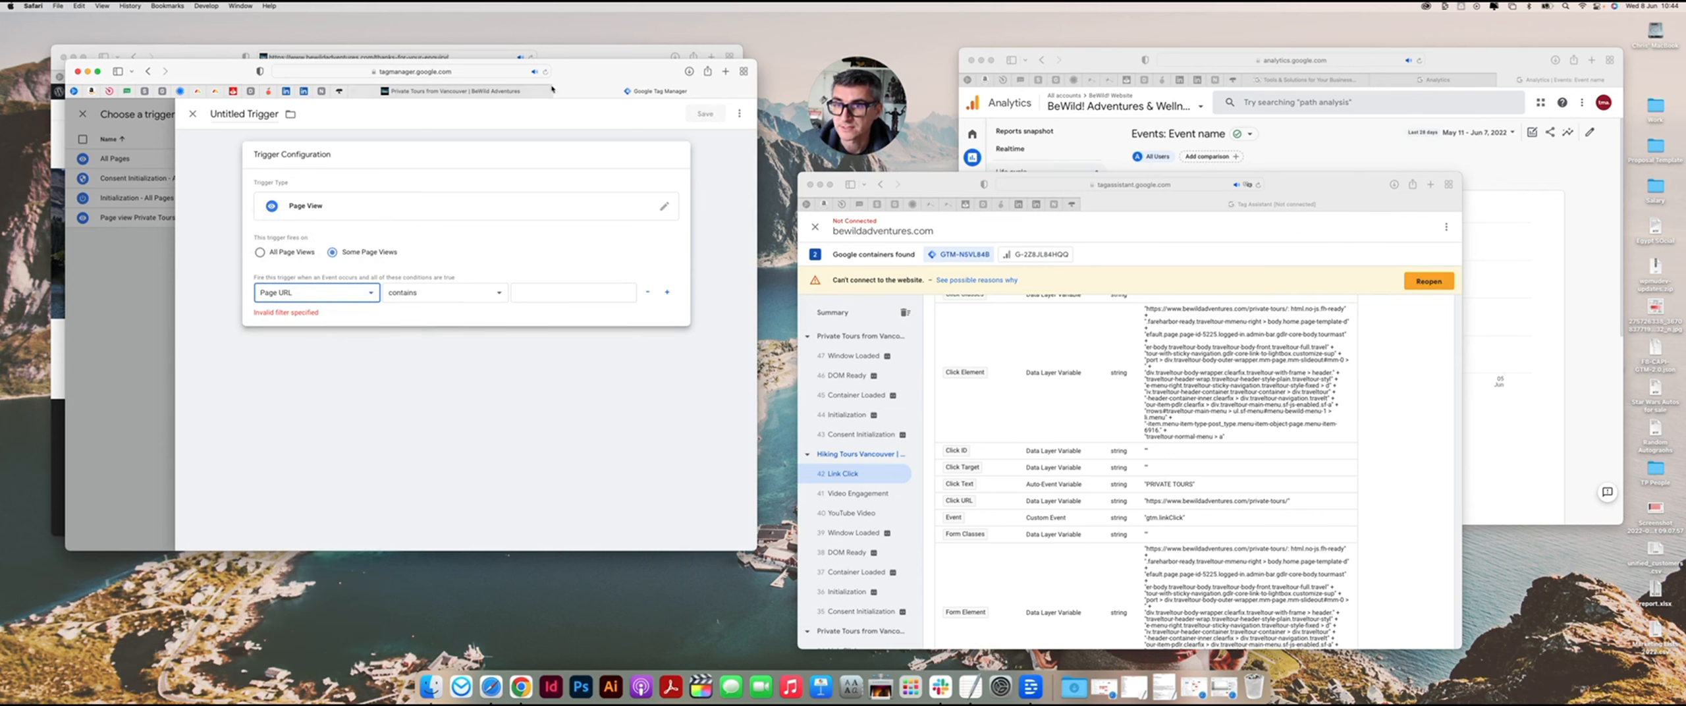
left_click(373, 57)
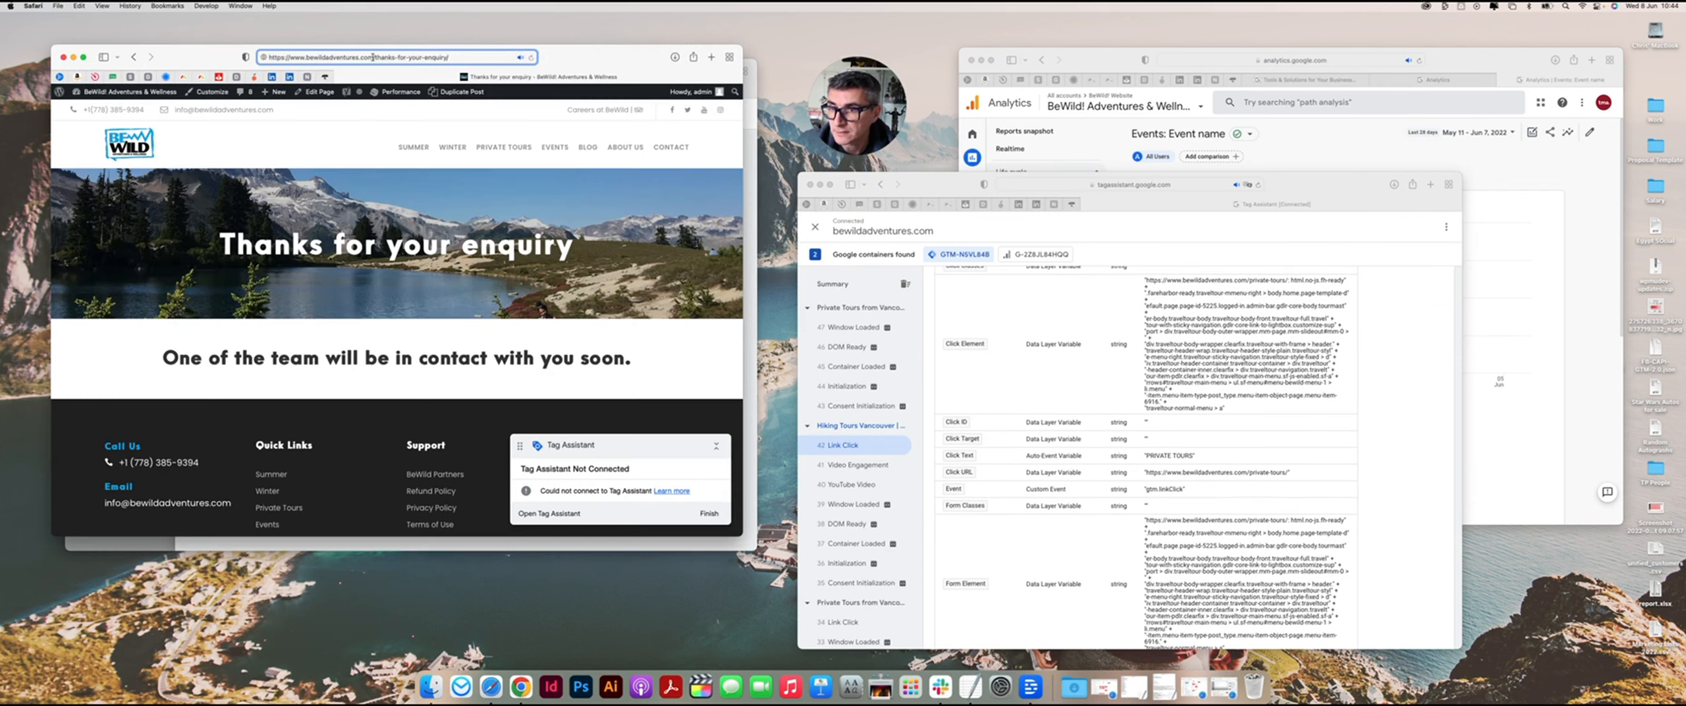
left_click_drag(373, 57, 525, 60)
left_click(749, 191)
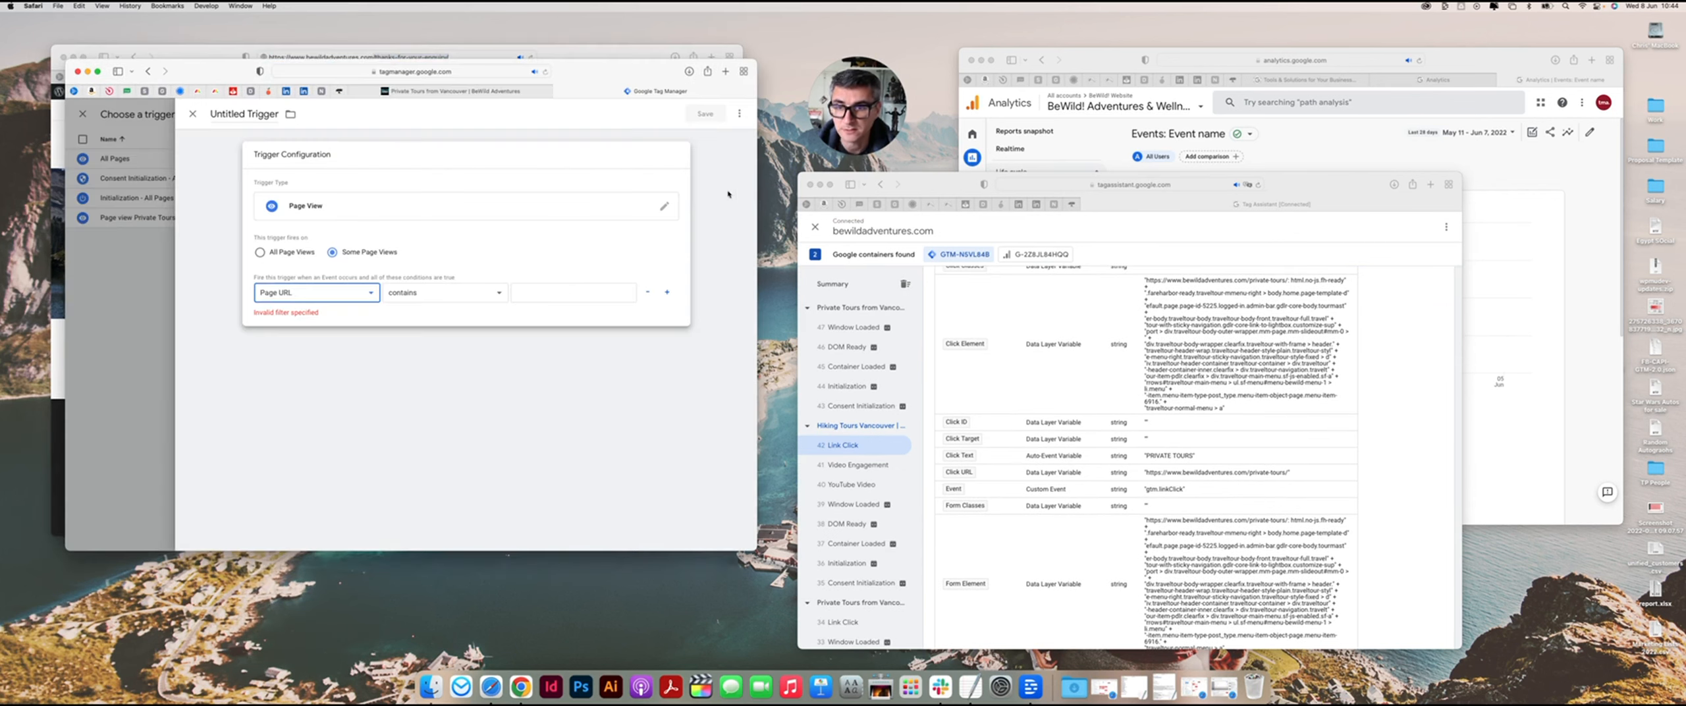
left_click(531, 294)
type("/thanks-for-your-enquiry/")
left_click(575, 330)
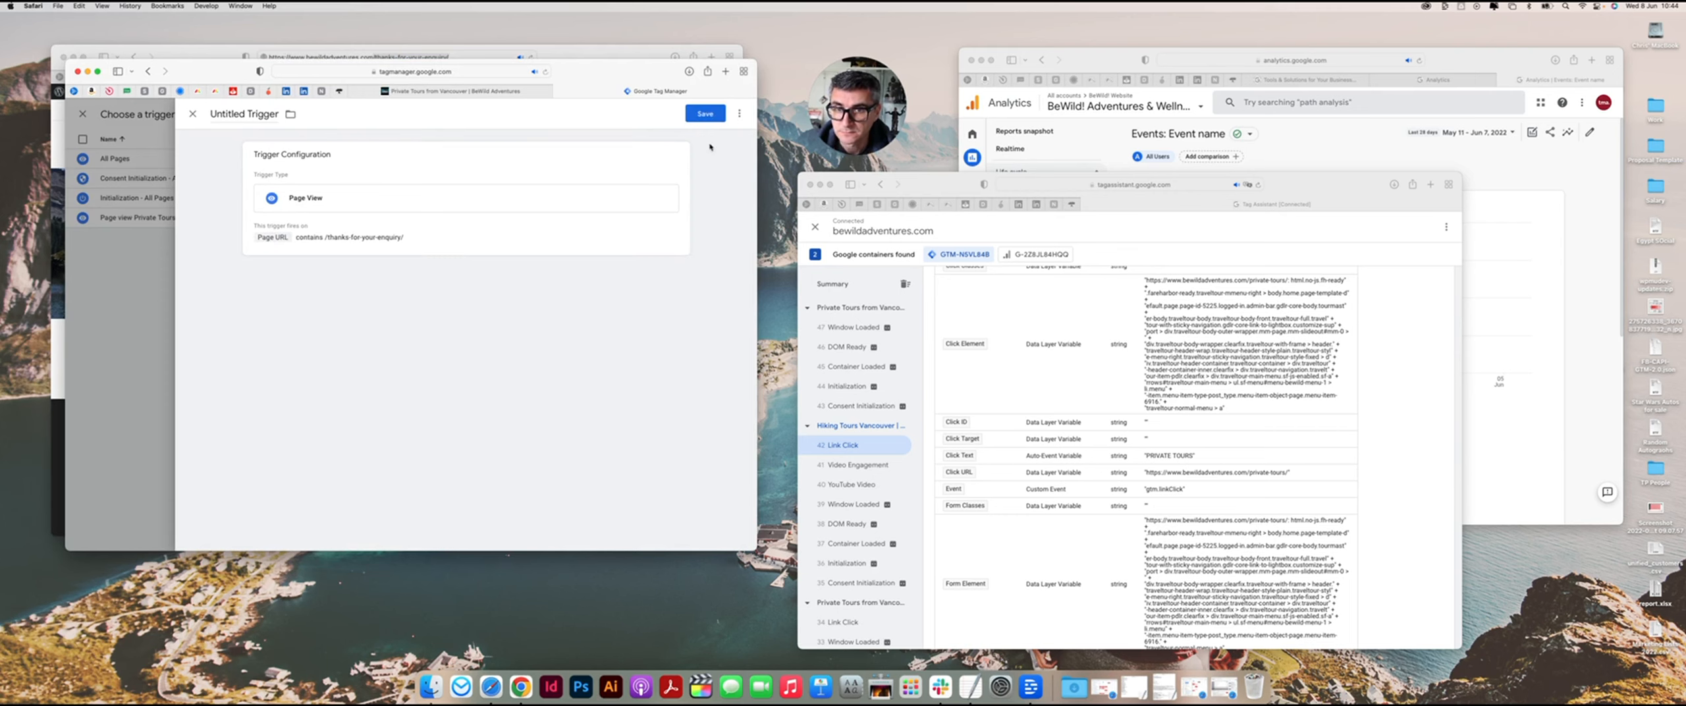
Step: Save the trigger as "Thanks for the enquiry" and save the tag under its suggested name
left_click(704, 114)
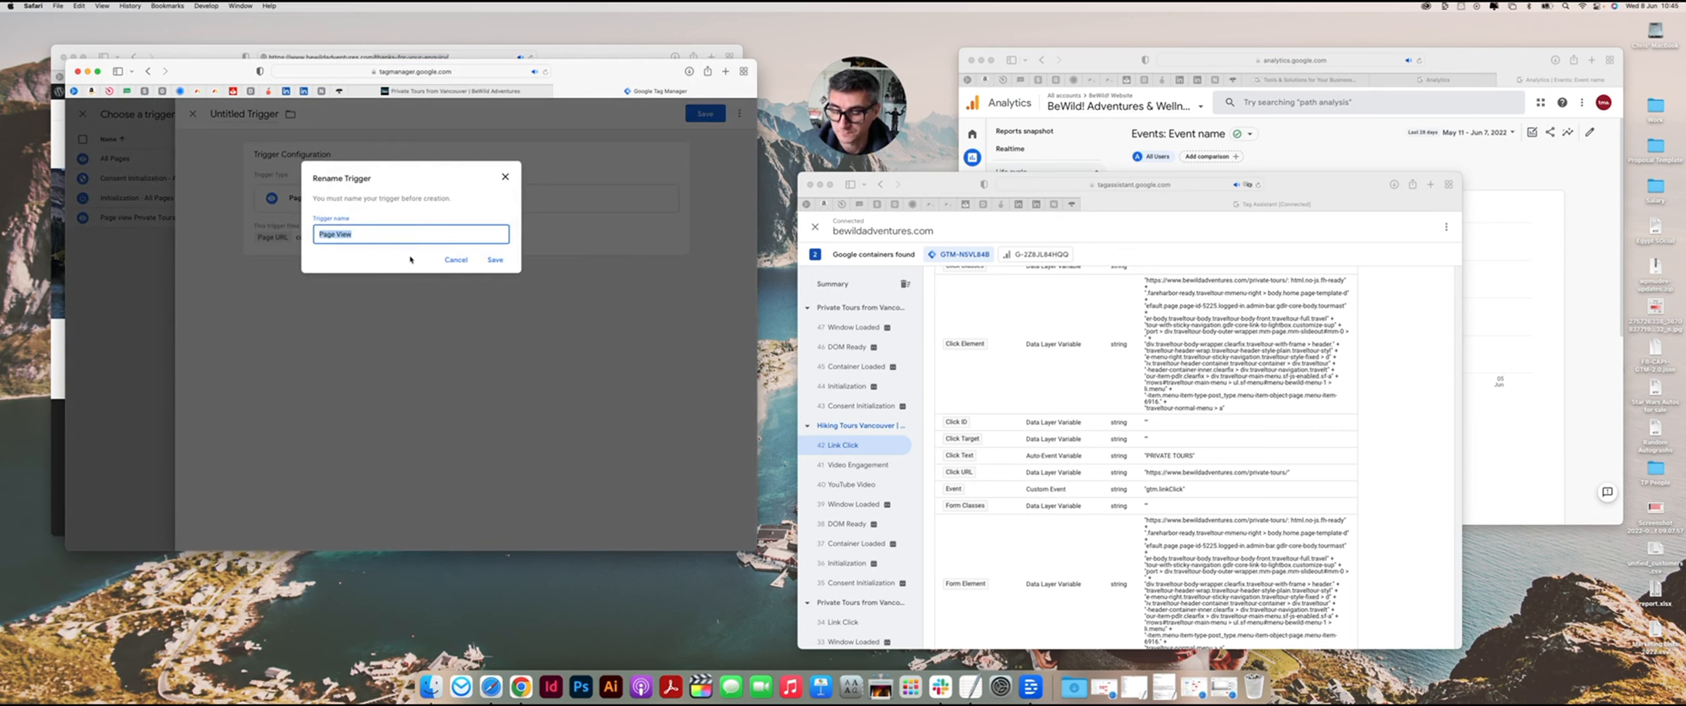
type("Thanks")
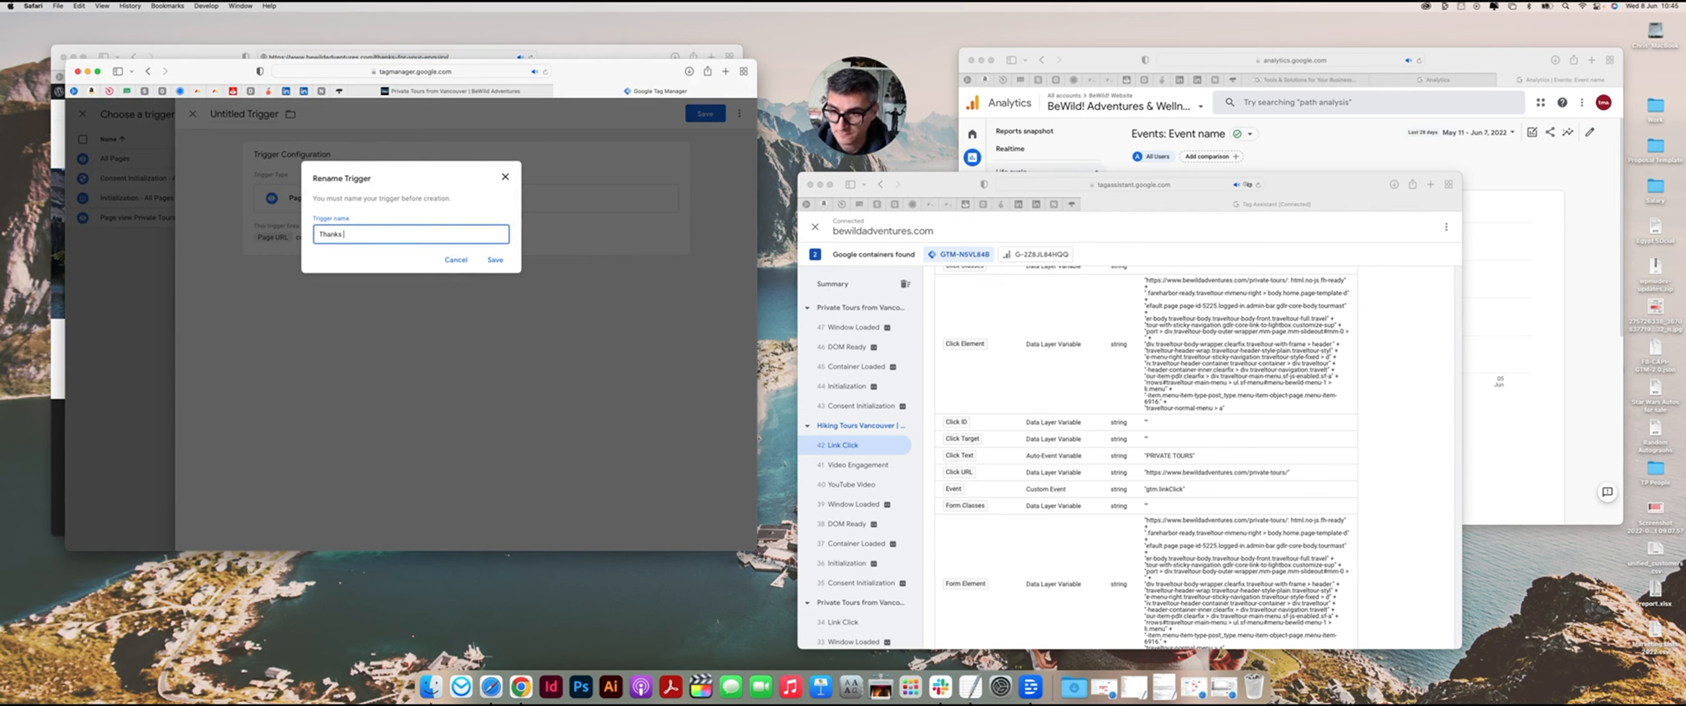
type(" for the enquiry")
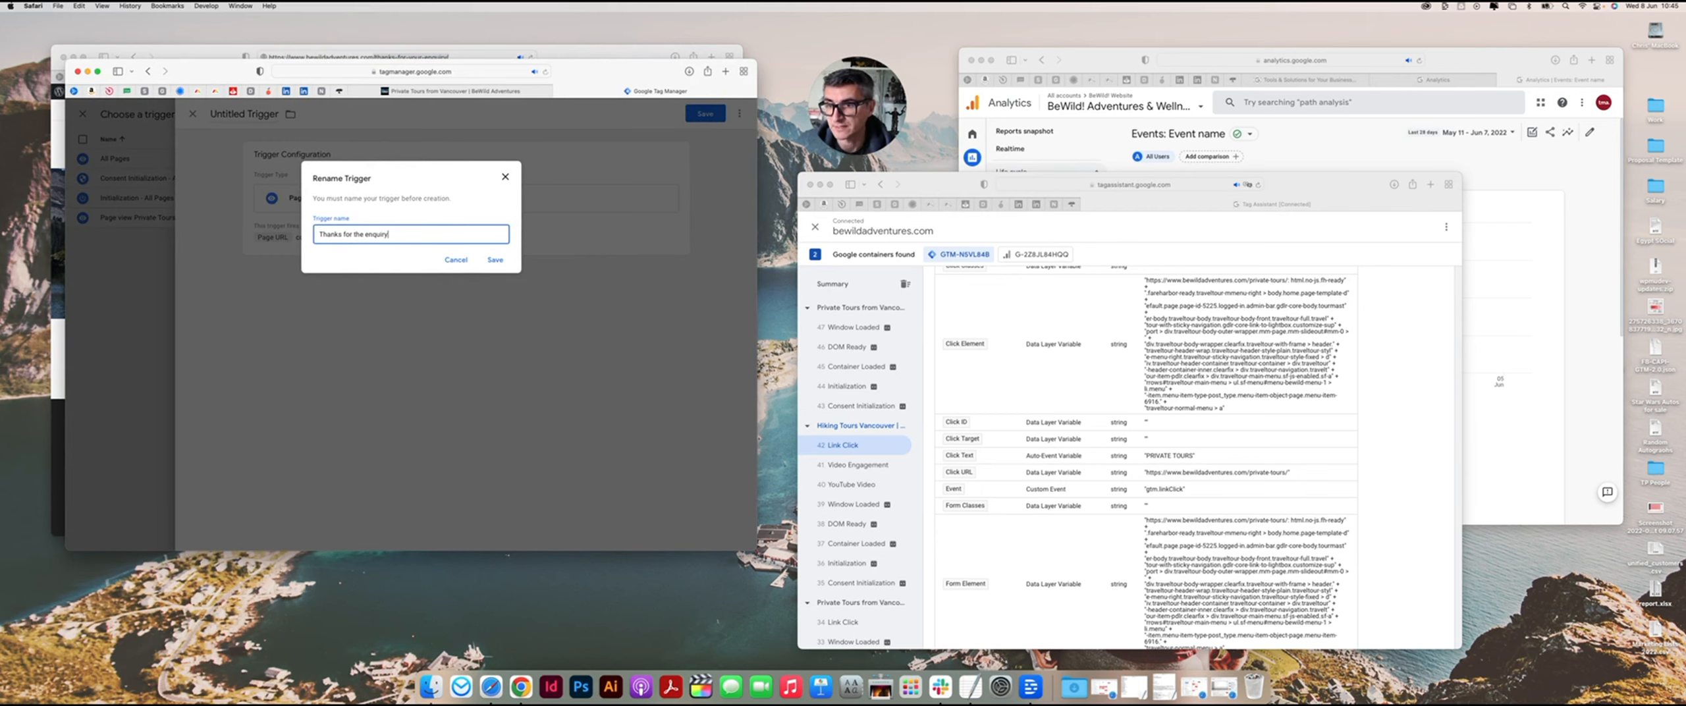
left_click(495, 259)
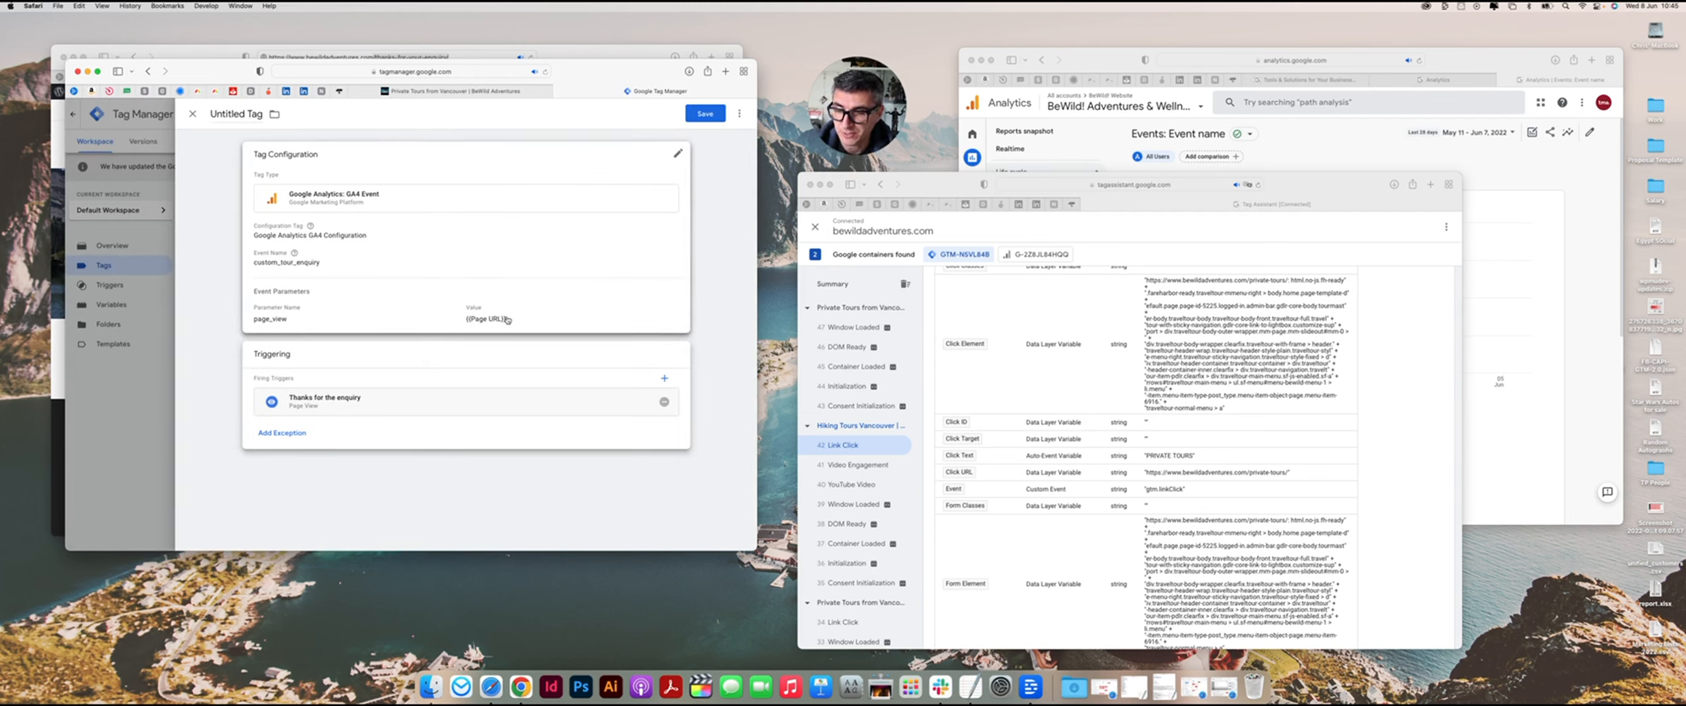
left_click(705, 113)
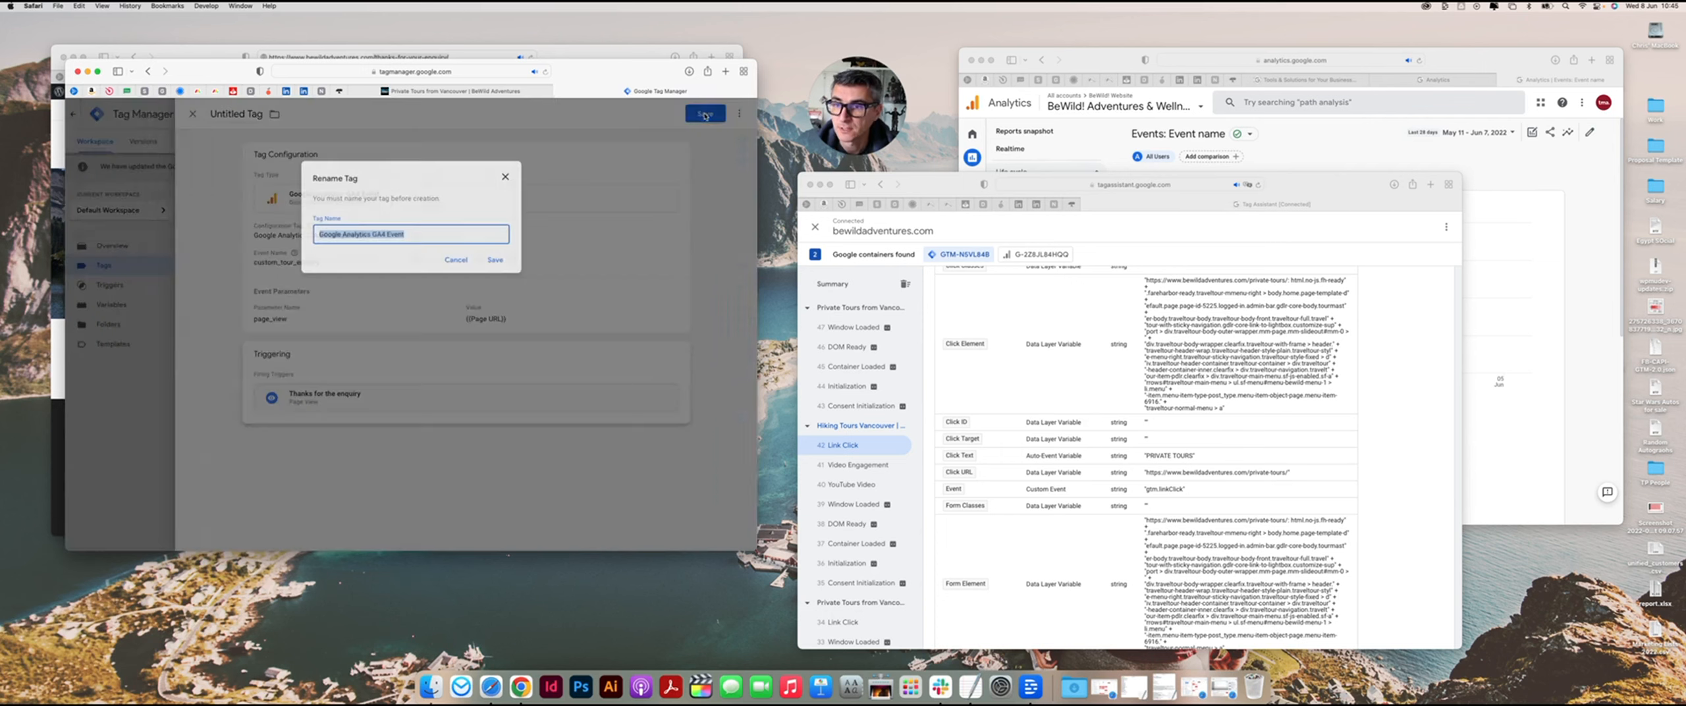
left_click(497, 259)
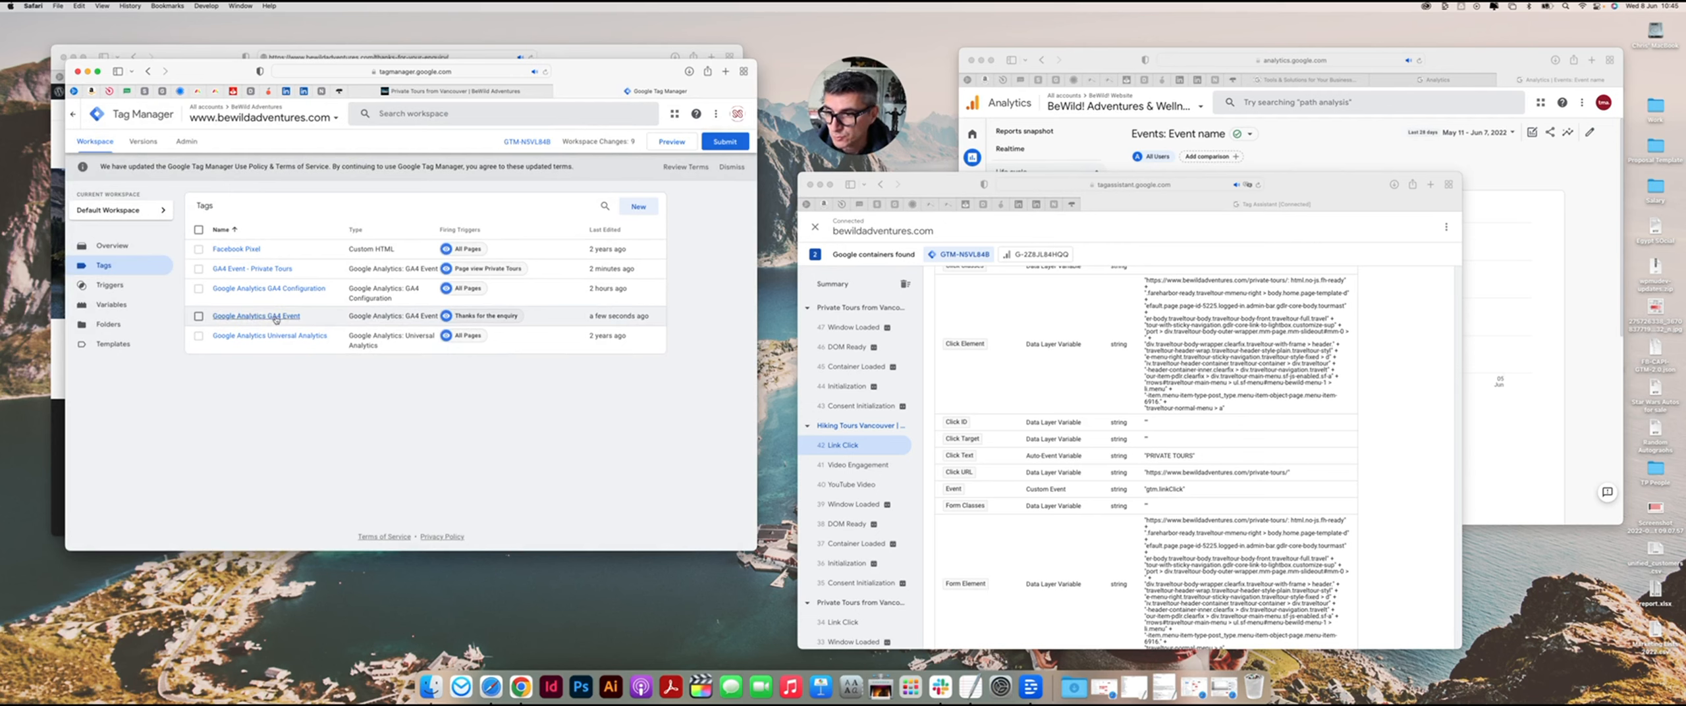
Step: Rename the new Google Analytics GA4 Event tag to "GA4 Event - Custom Tour Enquiry" and save it
left_click(274, 318)
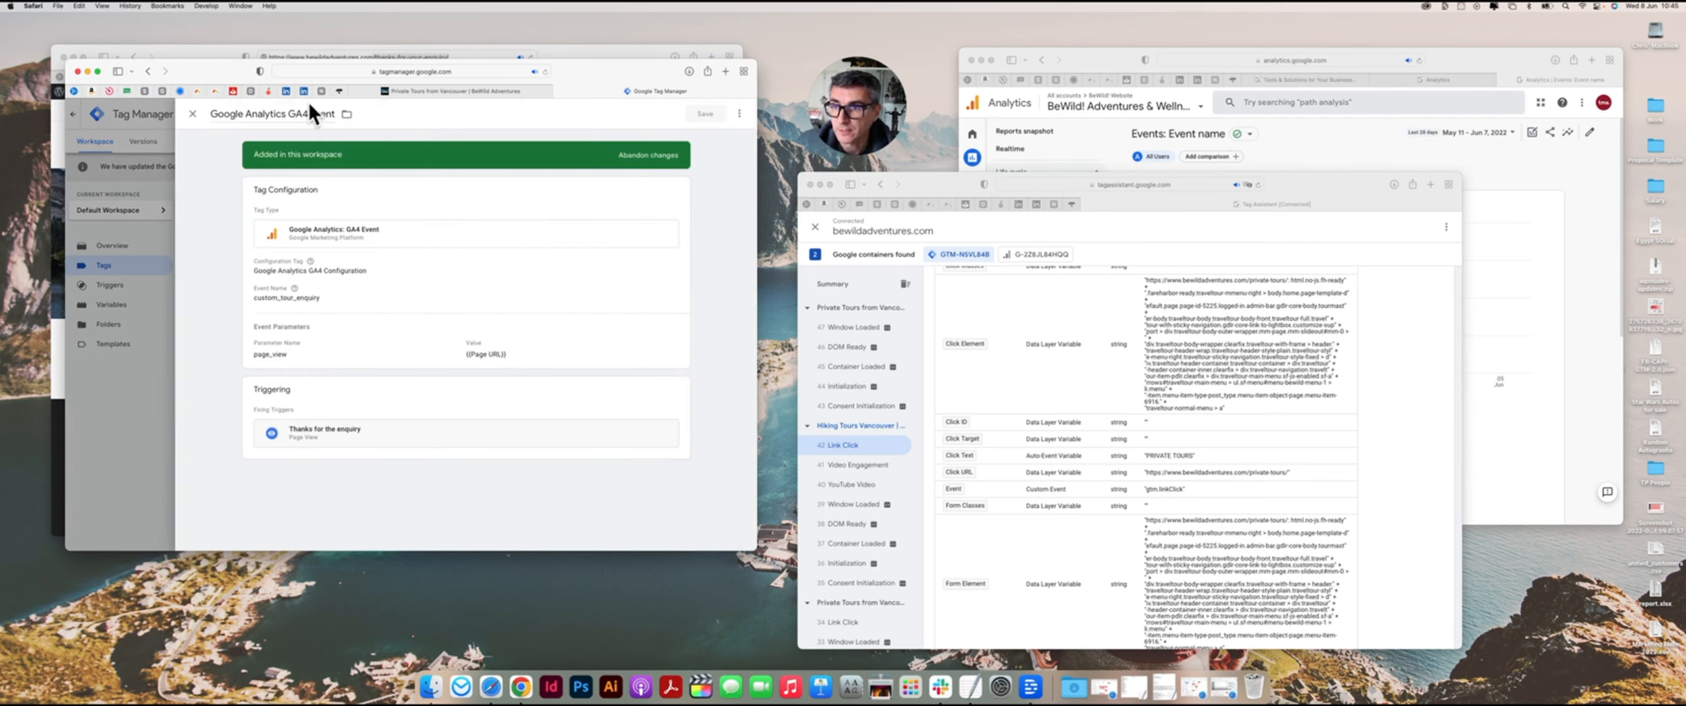
left_click_drag(288, 114, 210, 115)
key("BackSpace")
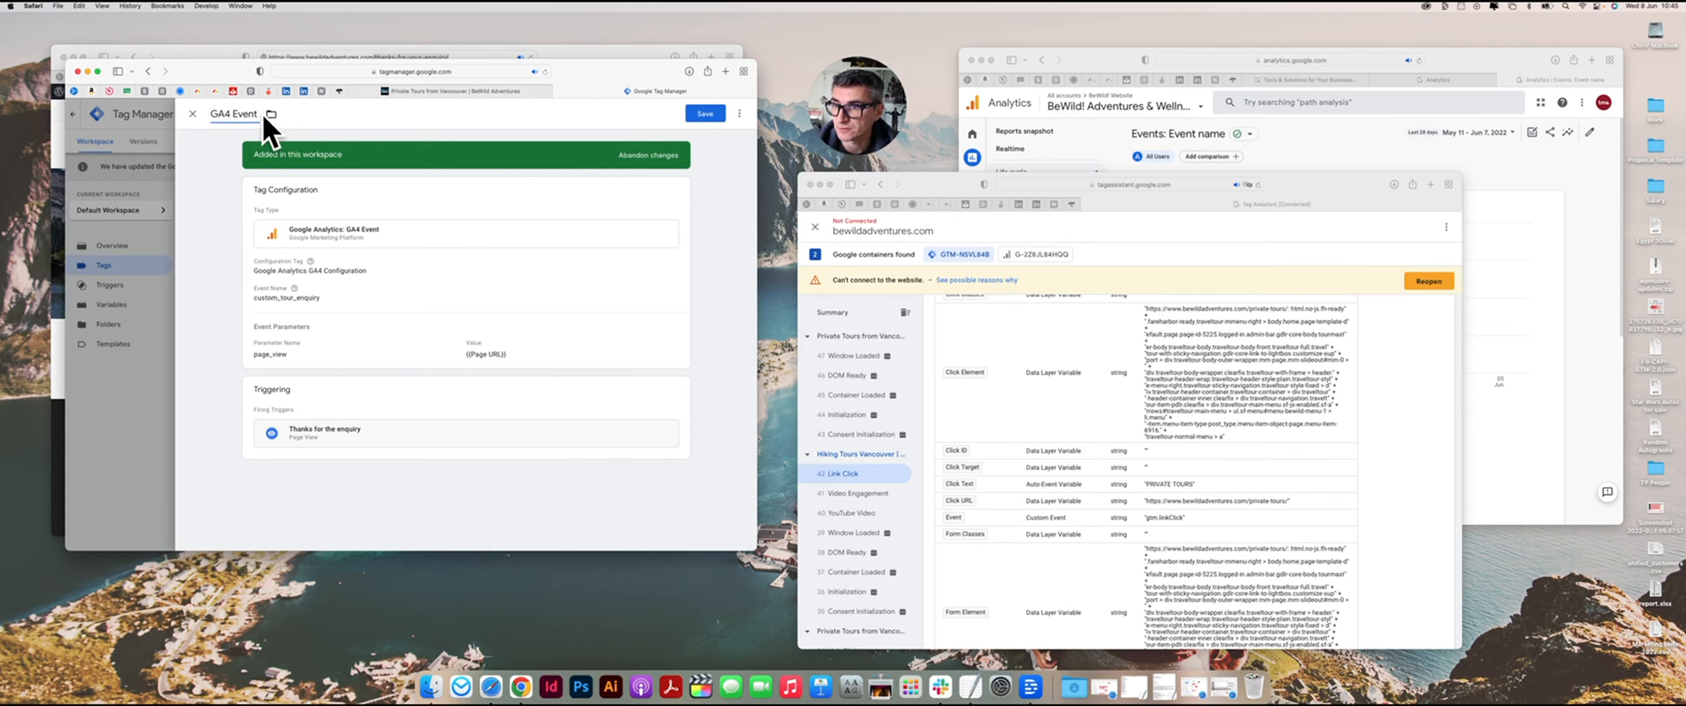
left_click(259, 116)
type("-")
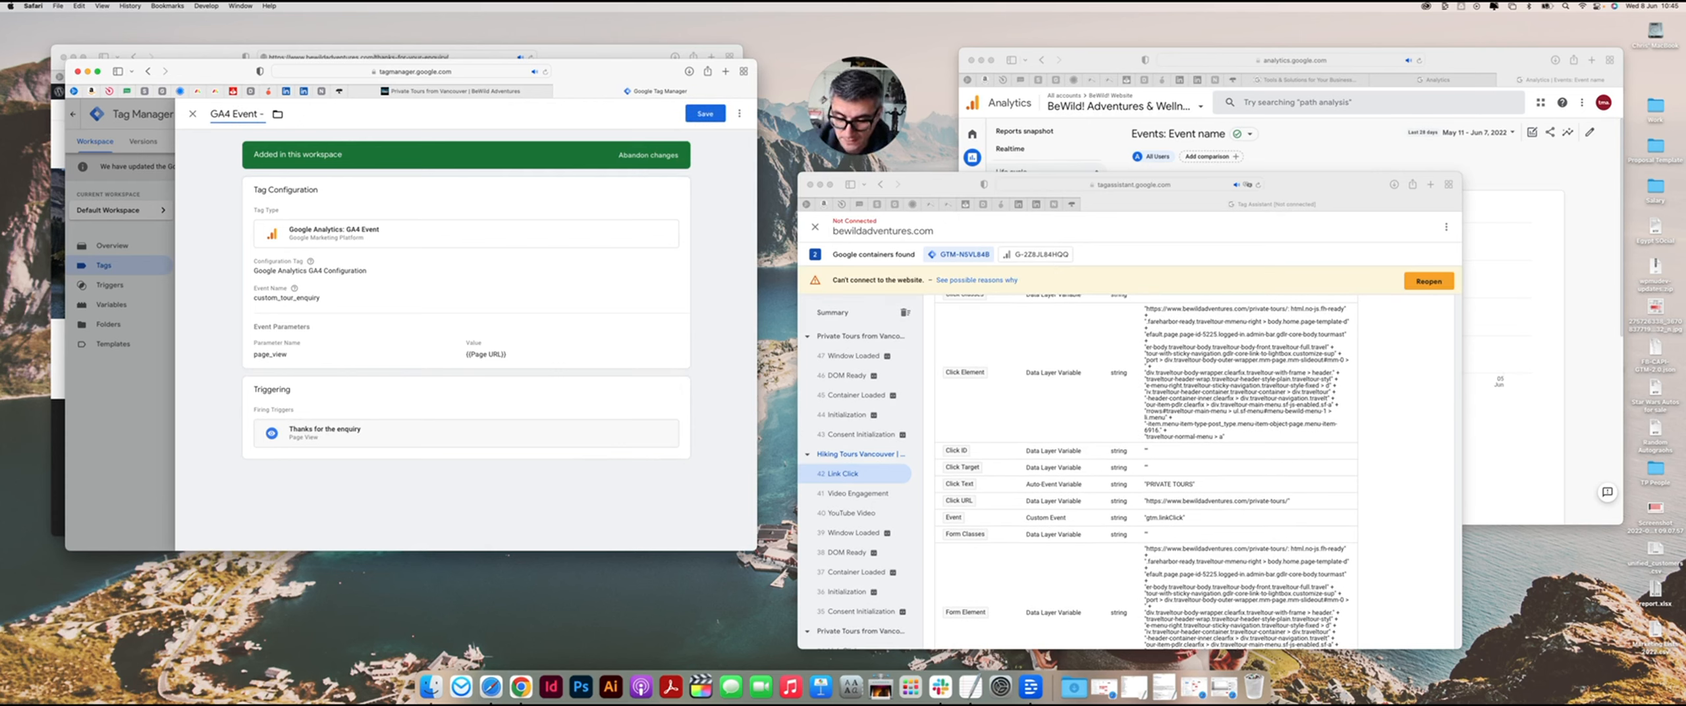
type(" C")
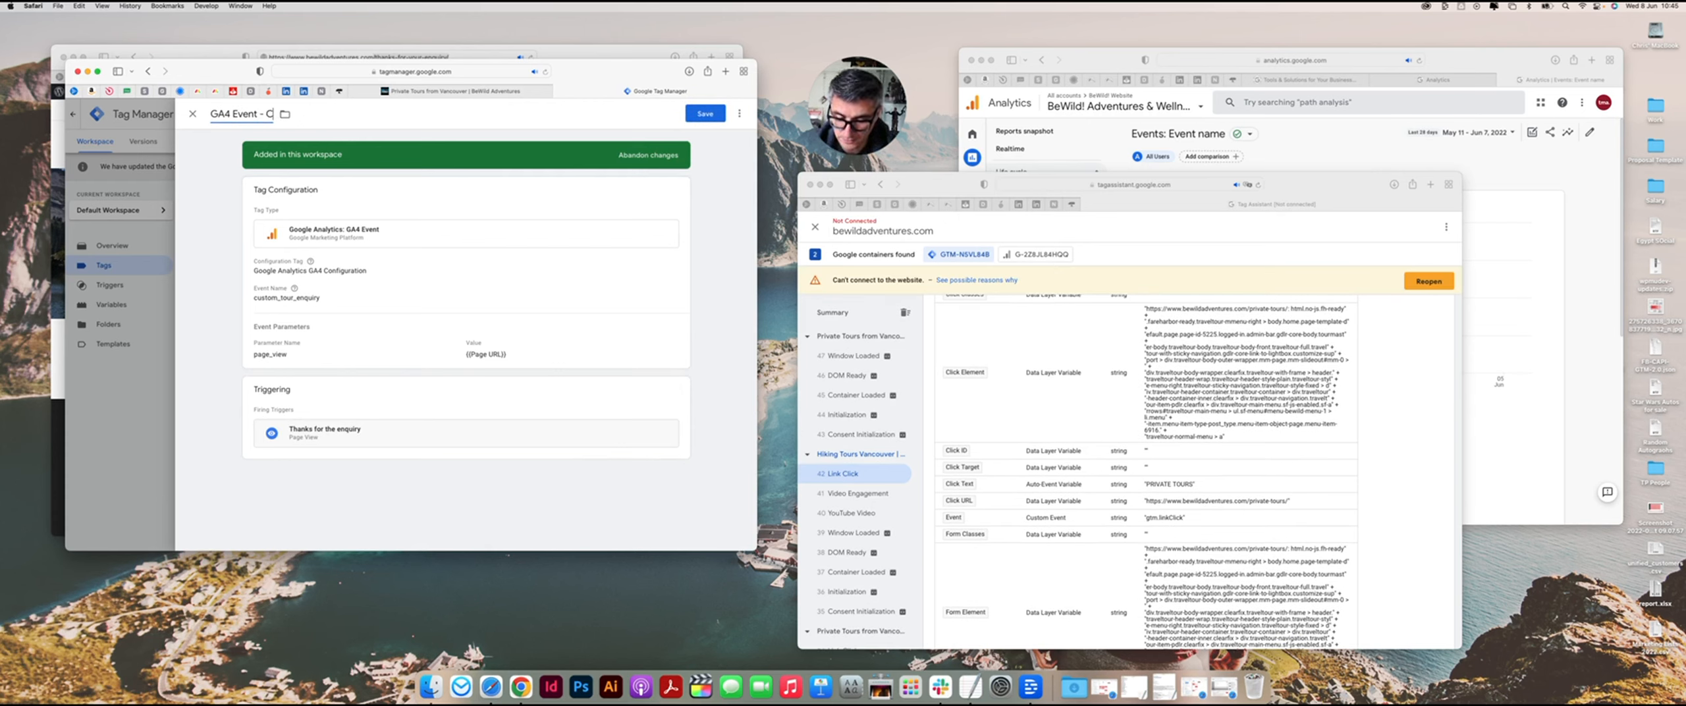
type("ustom Tour Enquiry")
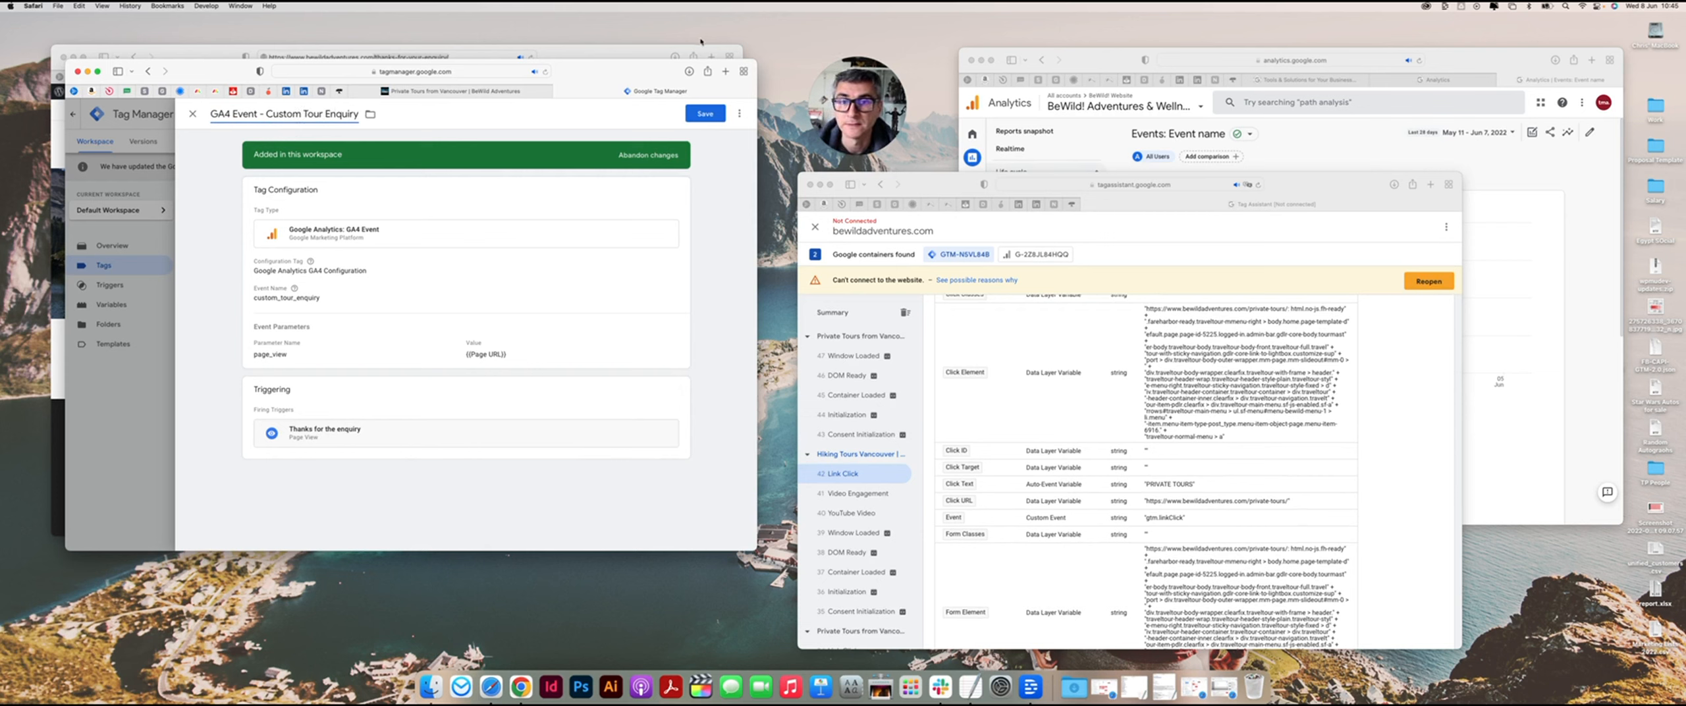
left_click(705, 113)
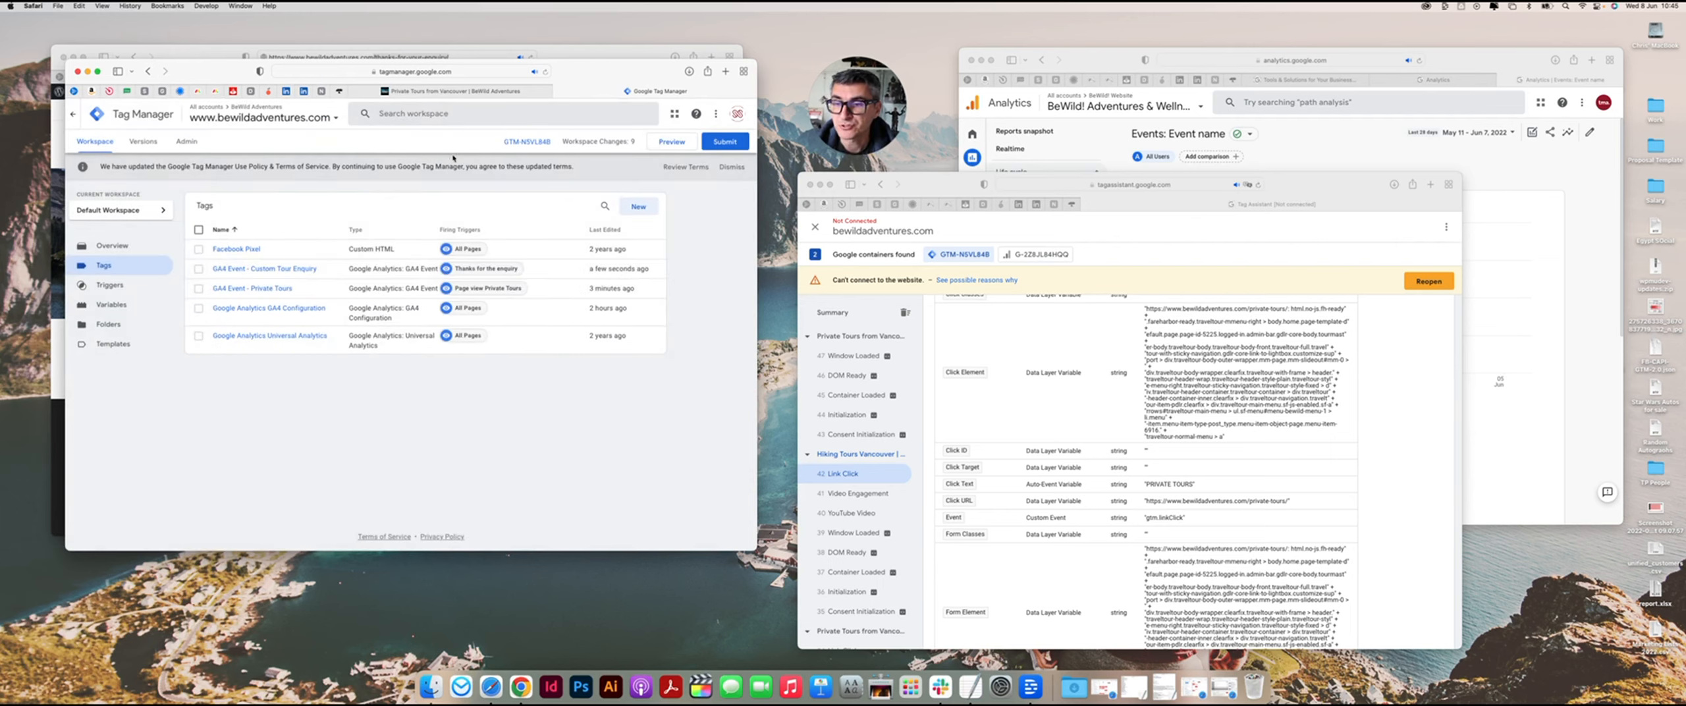